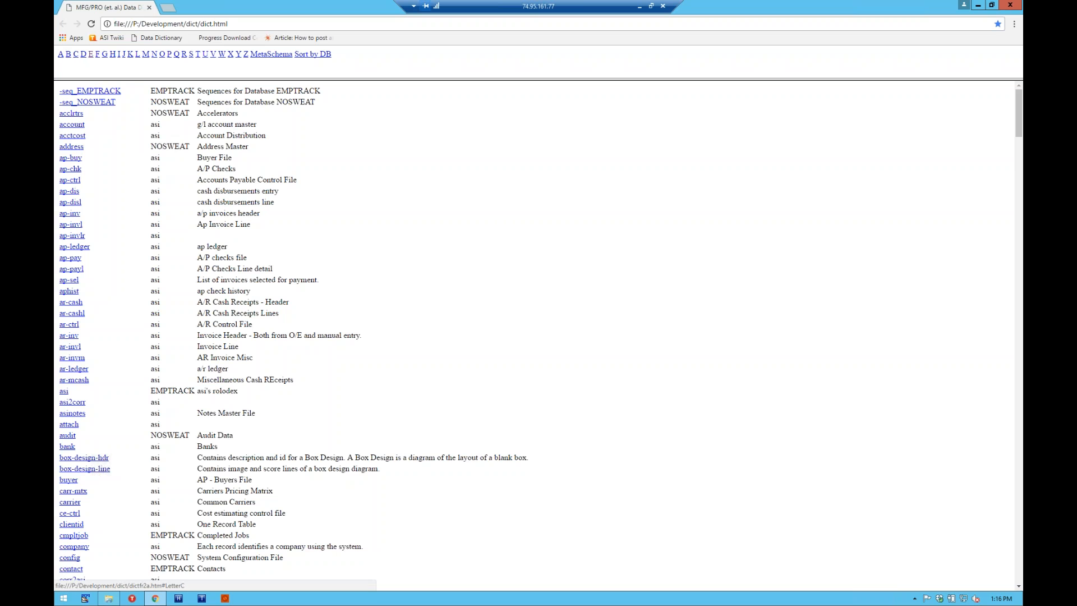
Open the cust table in the data dictionary and review its field names, types, labels and formats
left_click(75, 55)
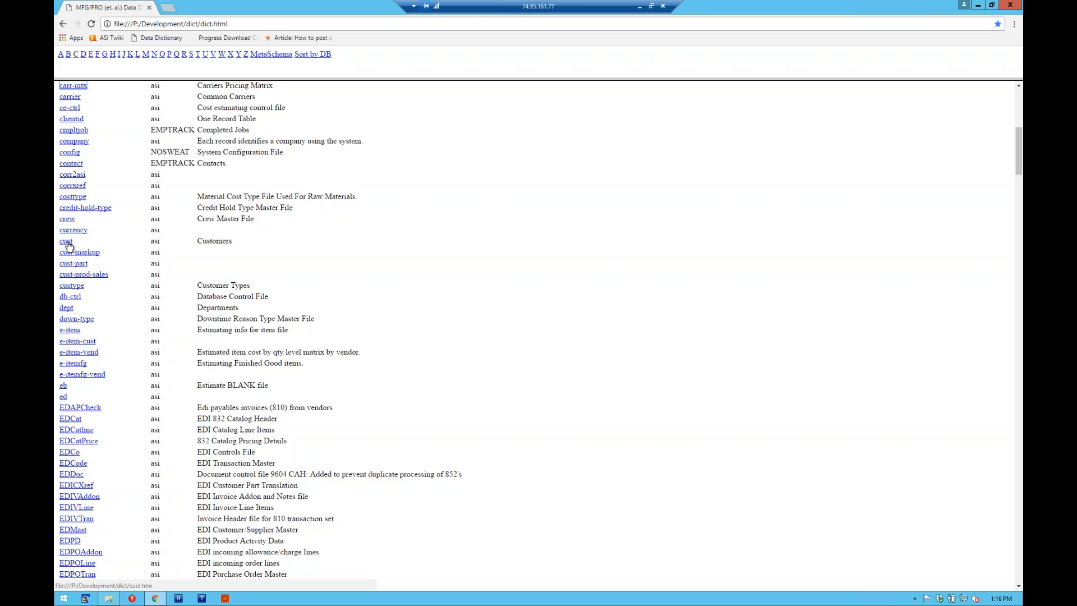
double_click(220, 241)
left_click(66, 241)
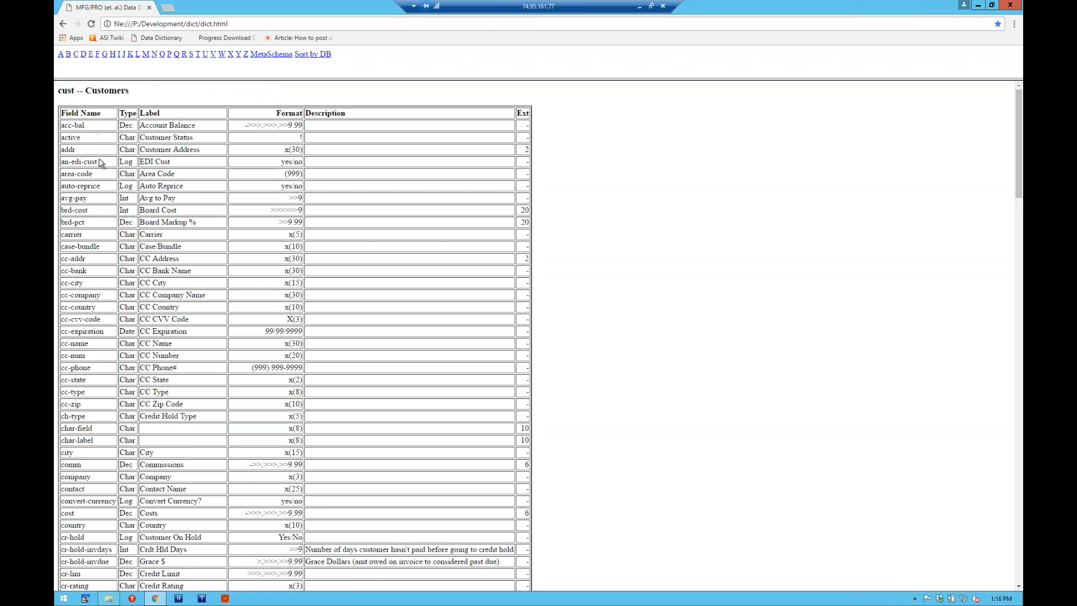
scroll(101, 163, "down", 6)
scroll(385, 229, "up", 6)
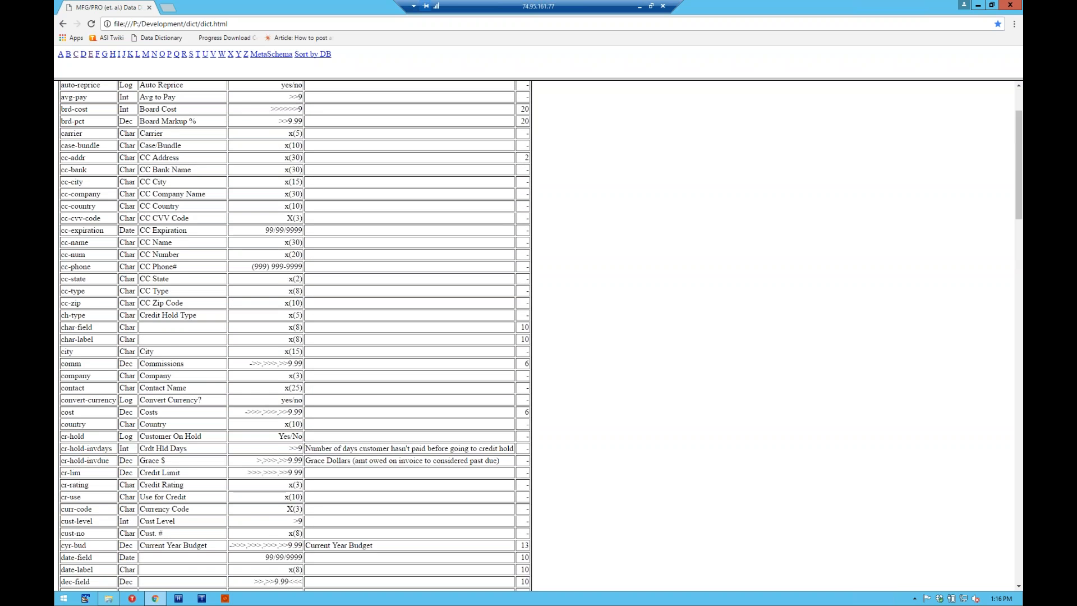
scroll(385, 229, "down", 6)
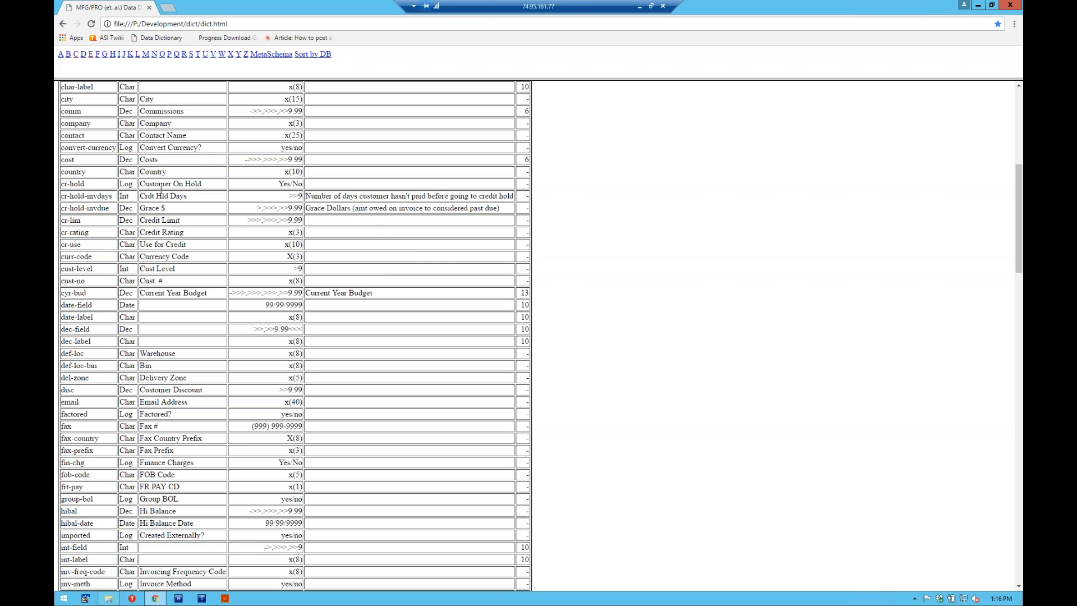
scroll(179, 166, "up", 6)
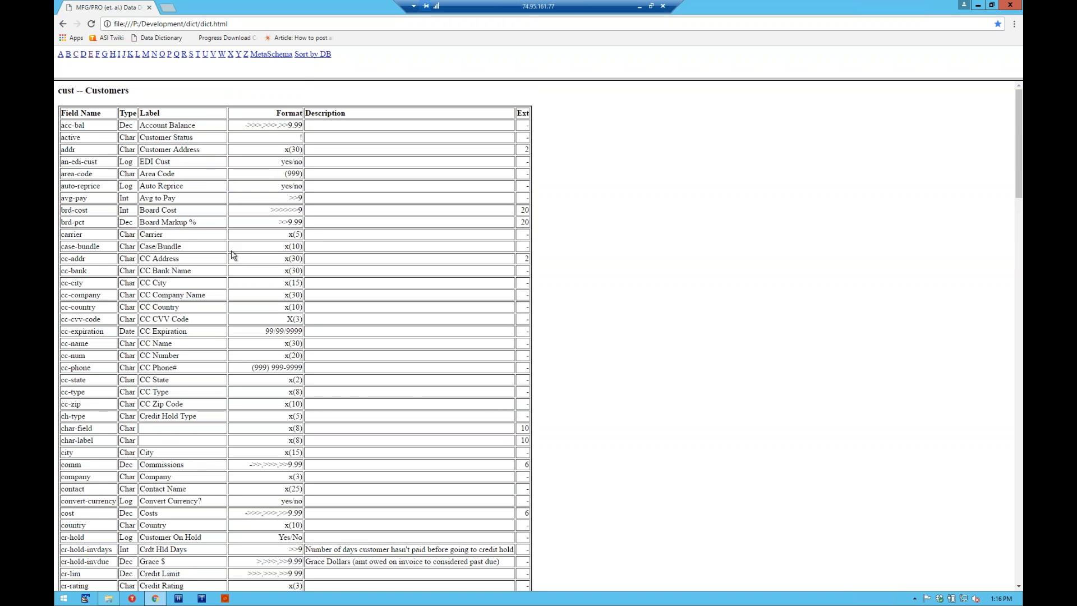
scroll(233, 255, "down", 3)
scroll(225, 235, "up", 3)
Minimize the data dictionary and switch to the remote desktop session running Advantzware
left_click(978, 5)
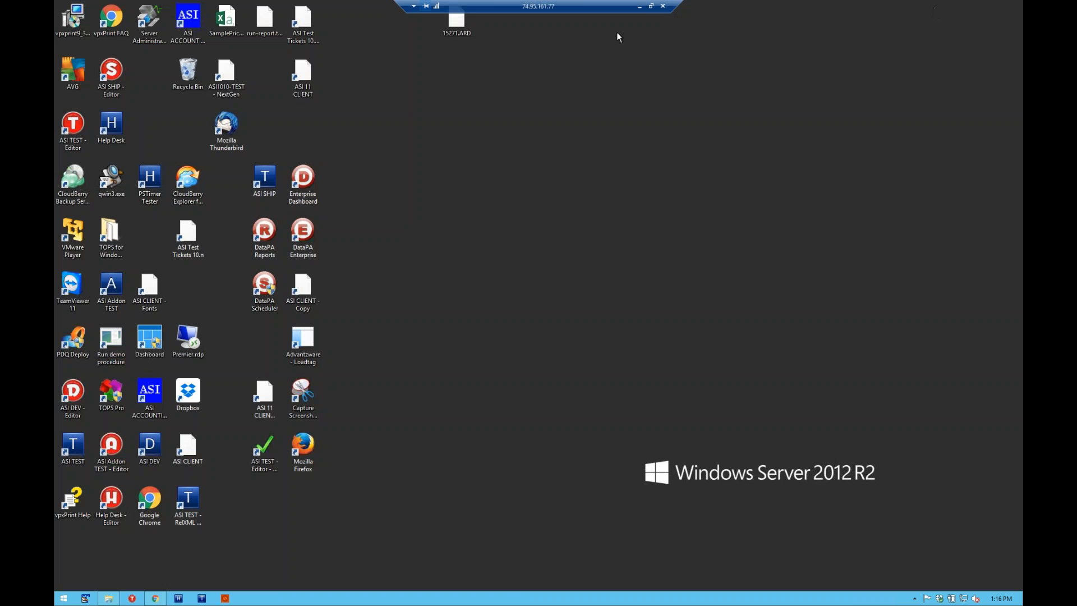
left_click(640, 6)
mouse_move(230, 599)
left_click(192, 561)
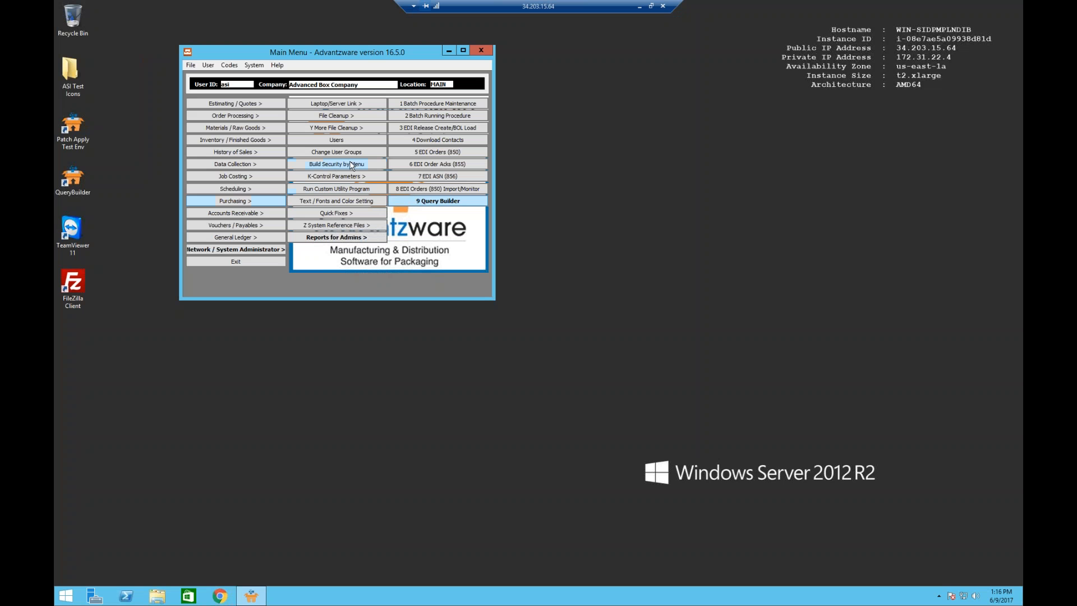
Open the Finished Goods Item Inventory and view the details of the .25" BUBBLE item
left_click(240, 142)
left_click(317, 176)
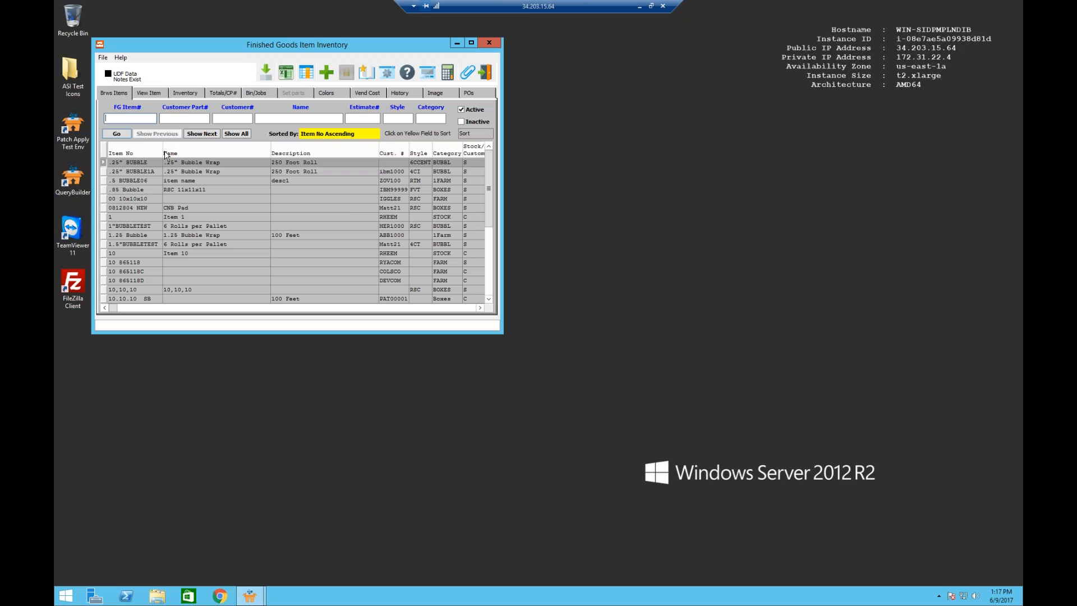
left_click(148, 93)
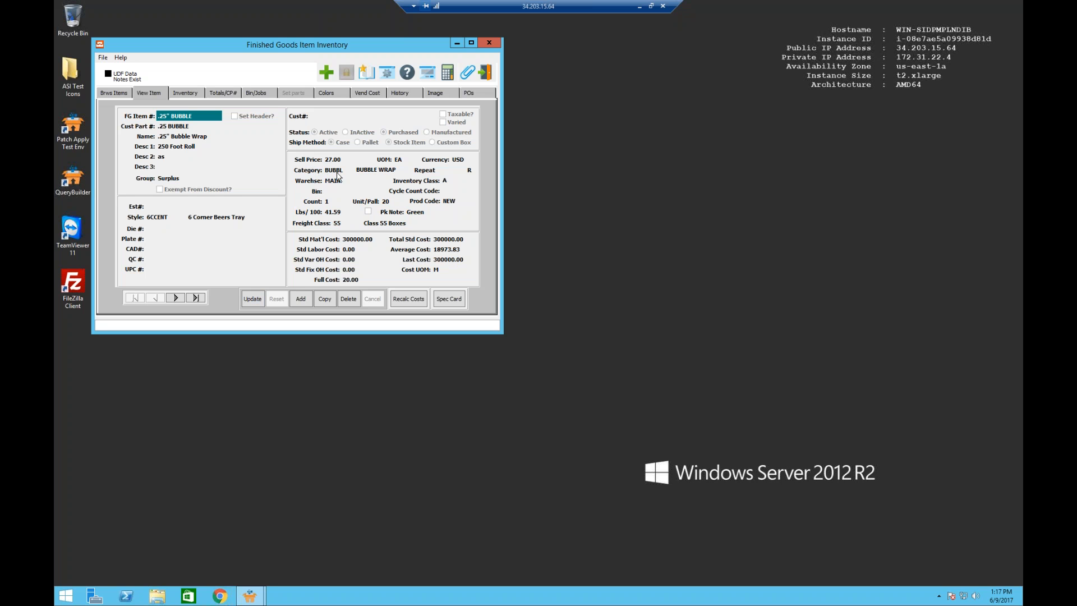
Put the item in update mode, read the help for its Category field, and close the item without saving
left_click(254, 301)
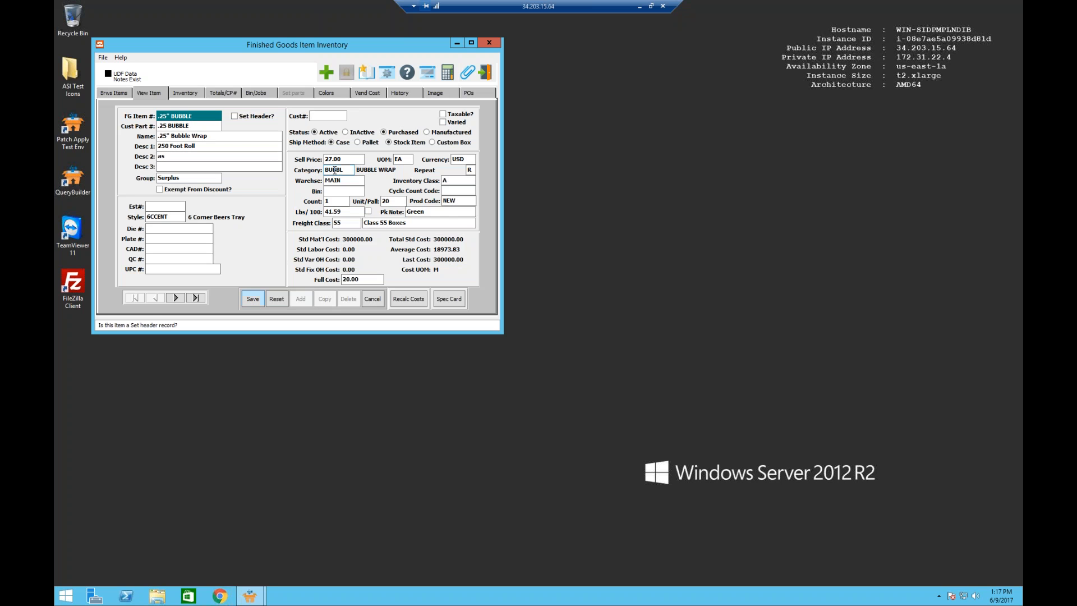
left_click(347, 168)
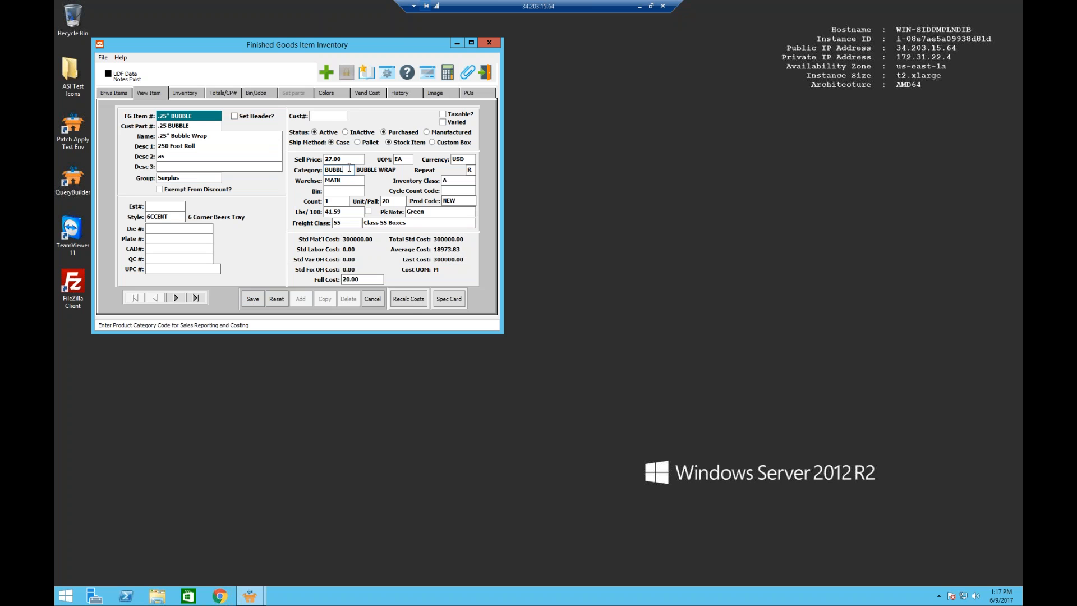
key("F1")
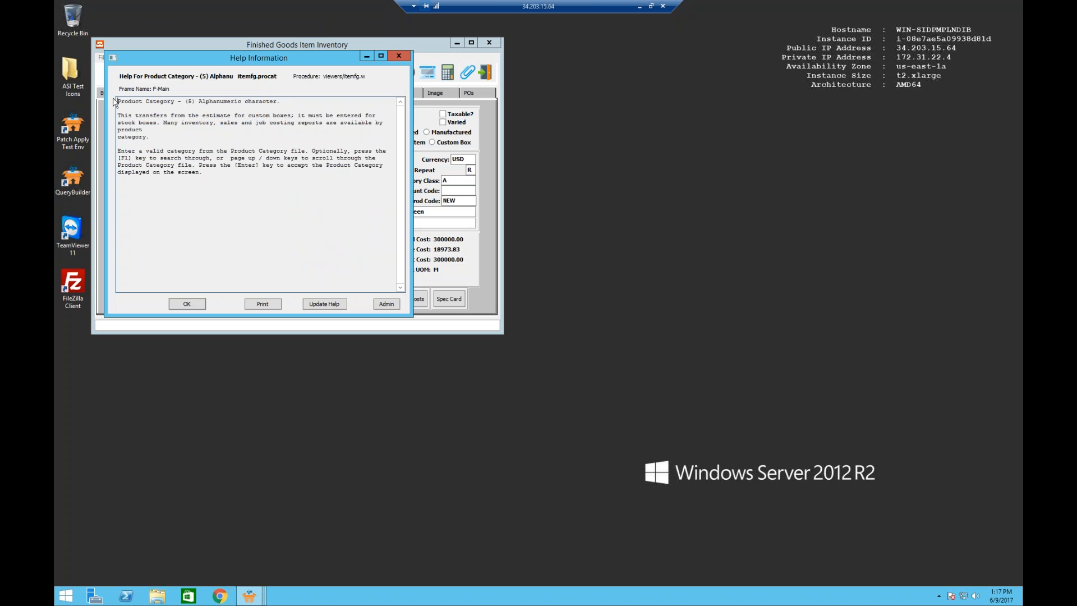
left_click_drag(117, 101, 246, 178)
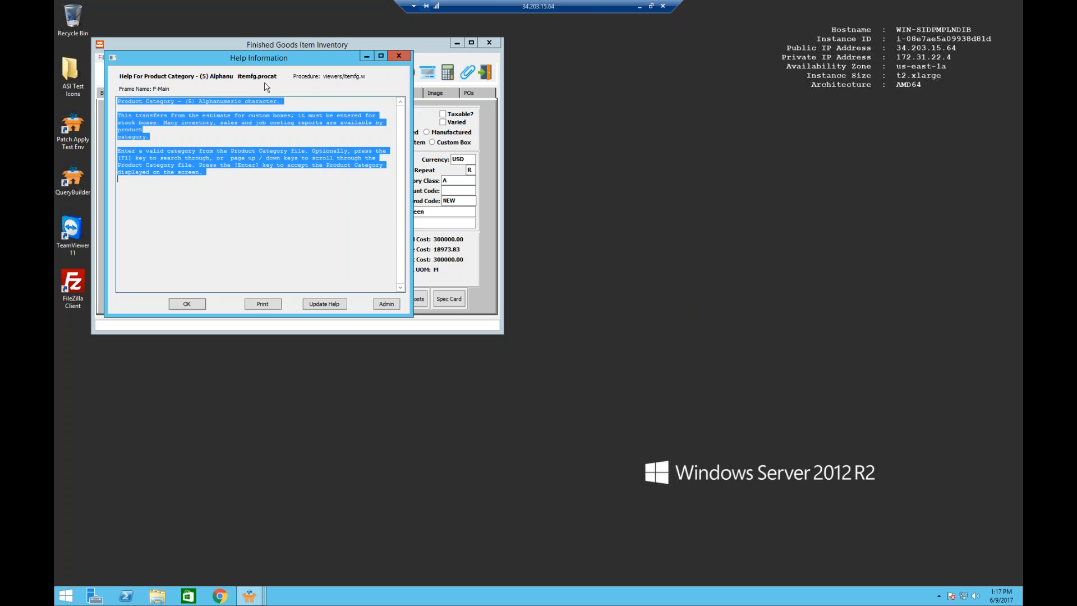
left_click(402, 56)
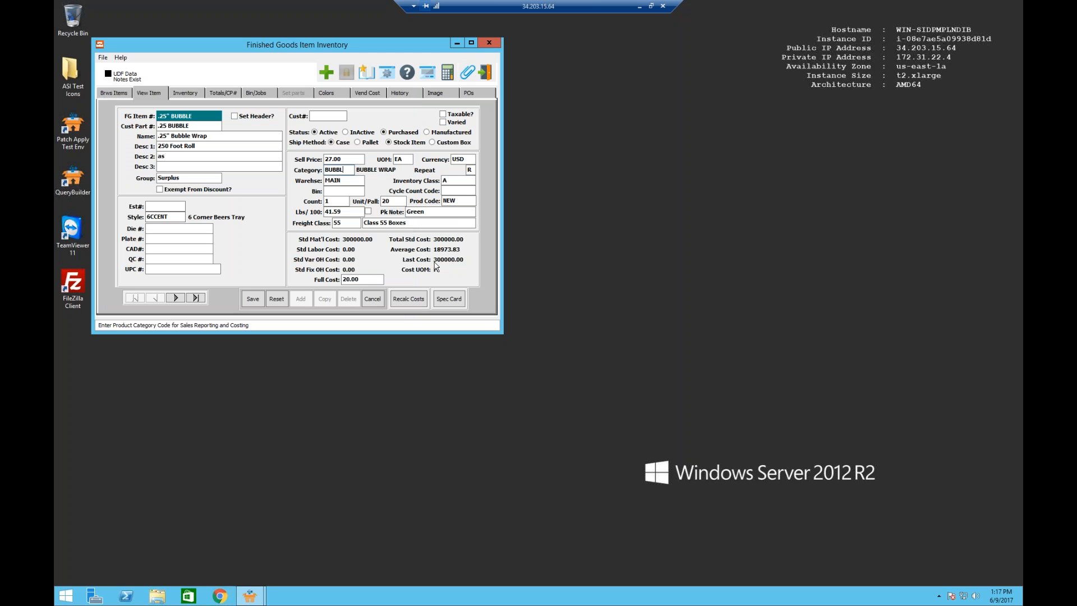
left_click(373, 298)
left_click(485, 72)
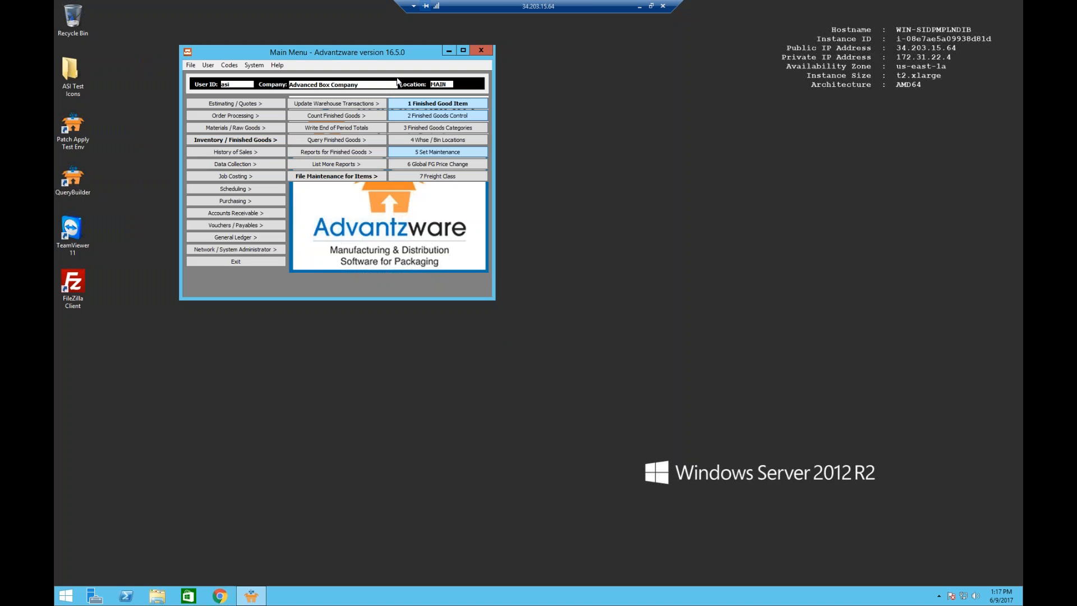
Open the Query Builder from the system administrator's reports
left_click(246, 250)
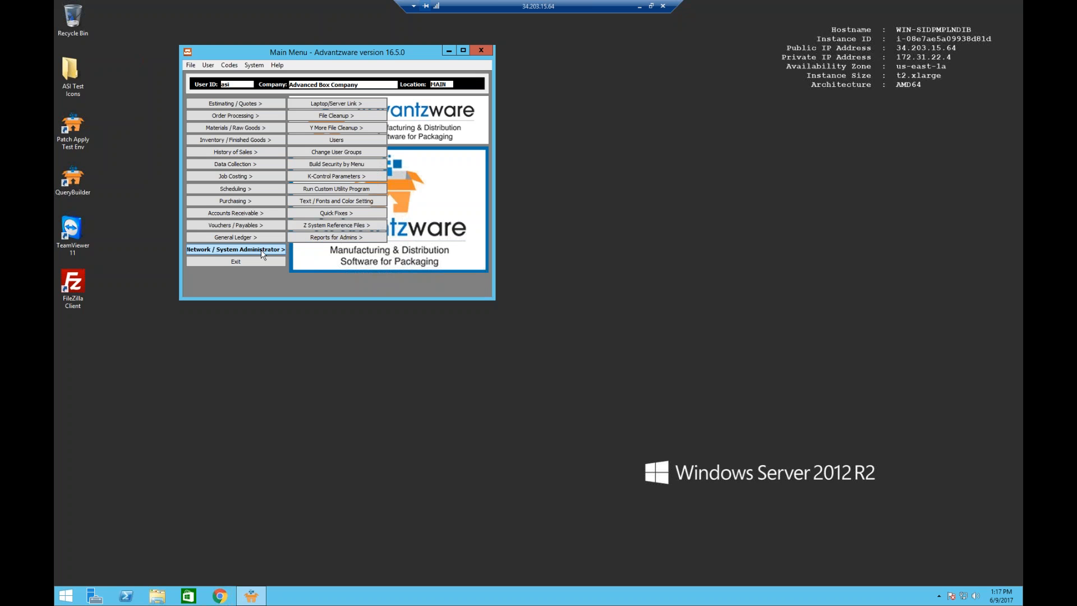
left_click(331, 241)
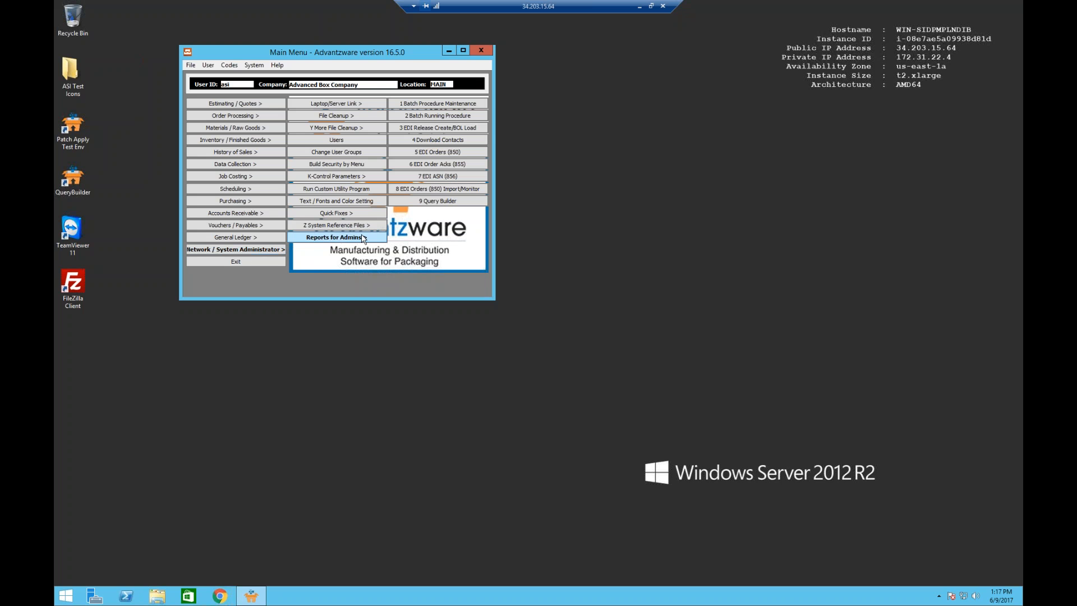
left_click(458, 203)
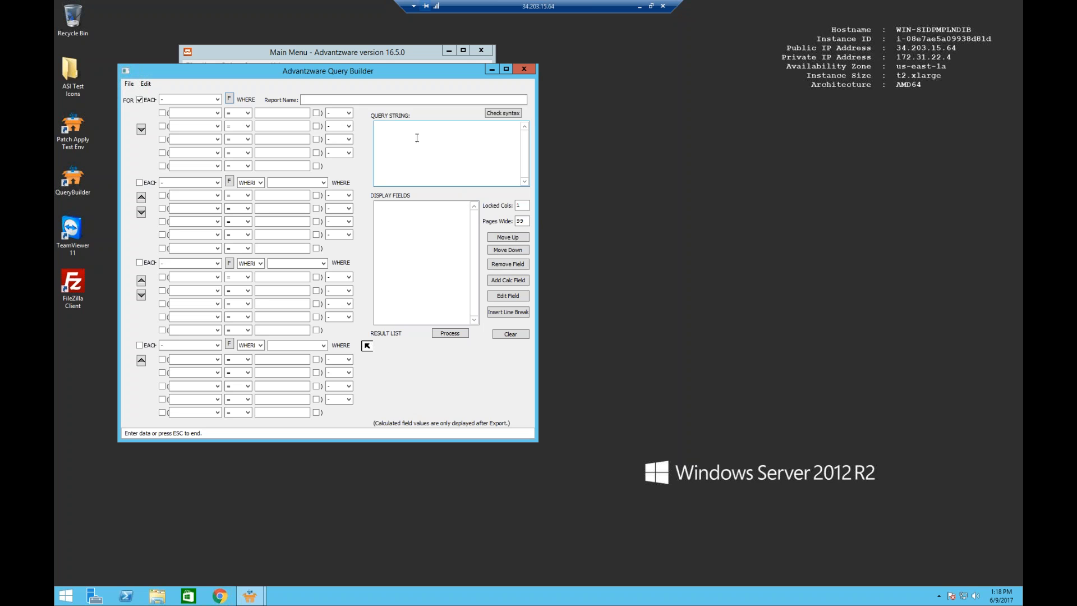
left_click(386, 126)
Choose cust as the first table of the query
left_click(204, 102)
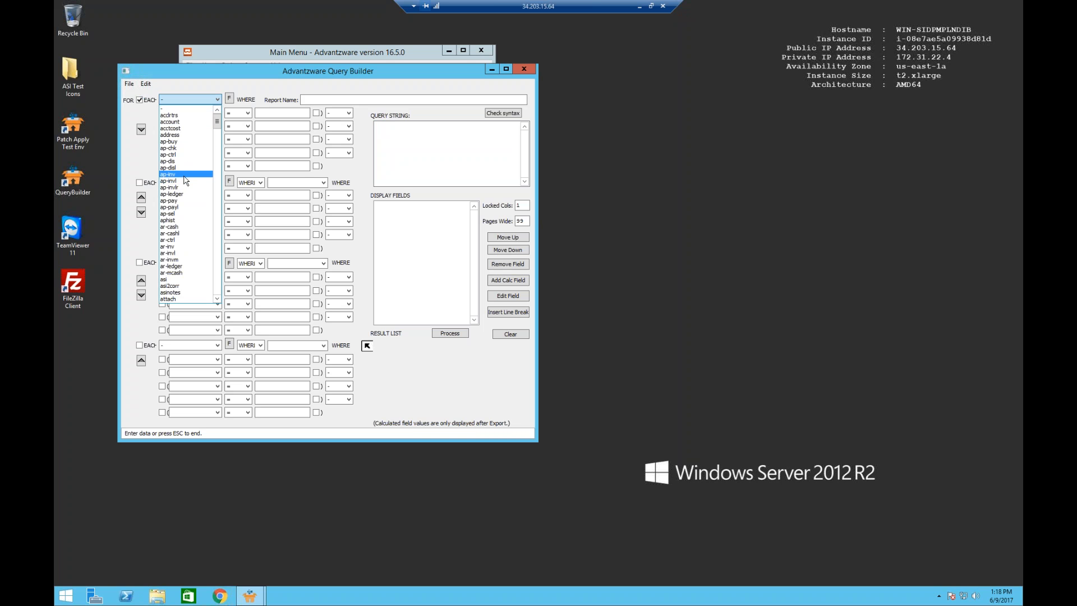
scroll(184, 196, "down", 6)
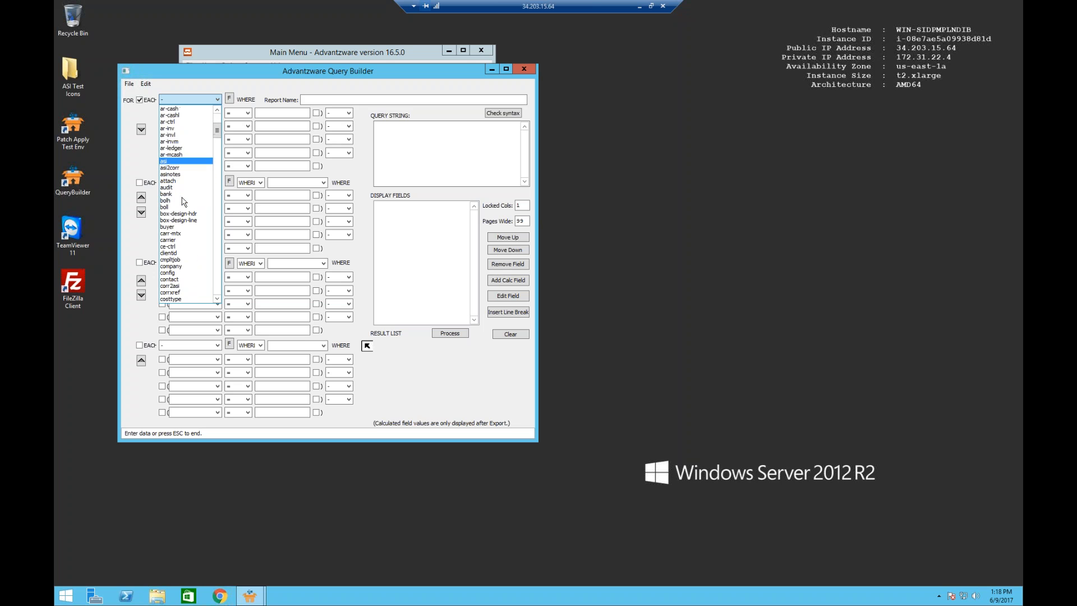
scroll(185, 197, "down", 2)
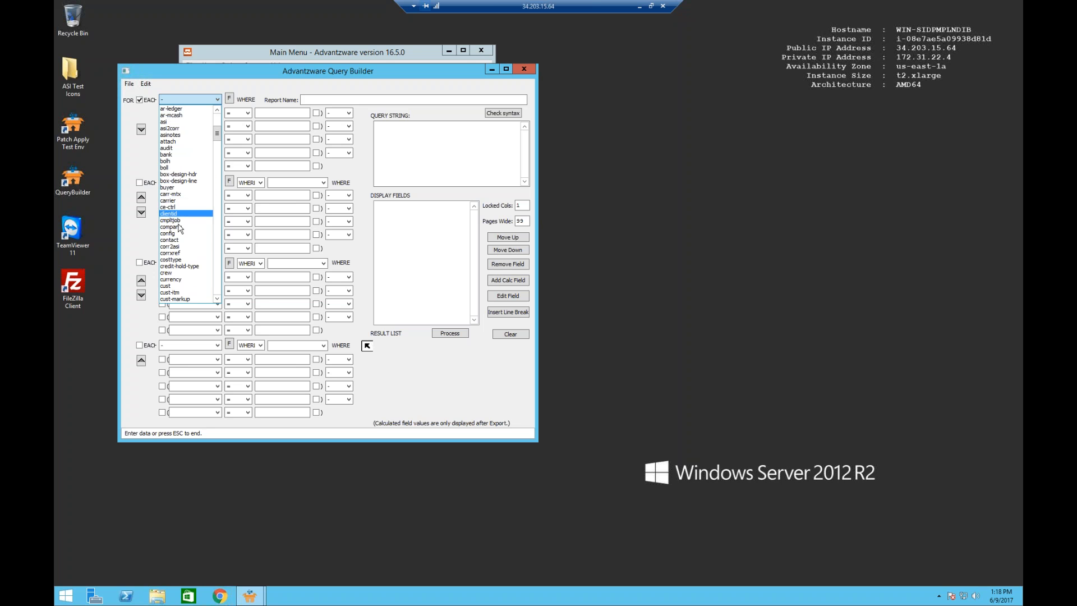
left_click(178, 285)
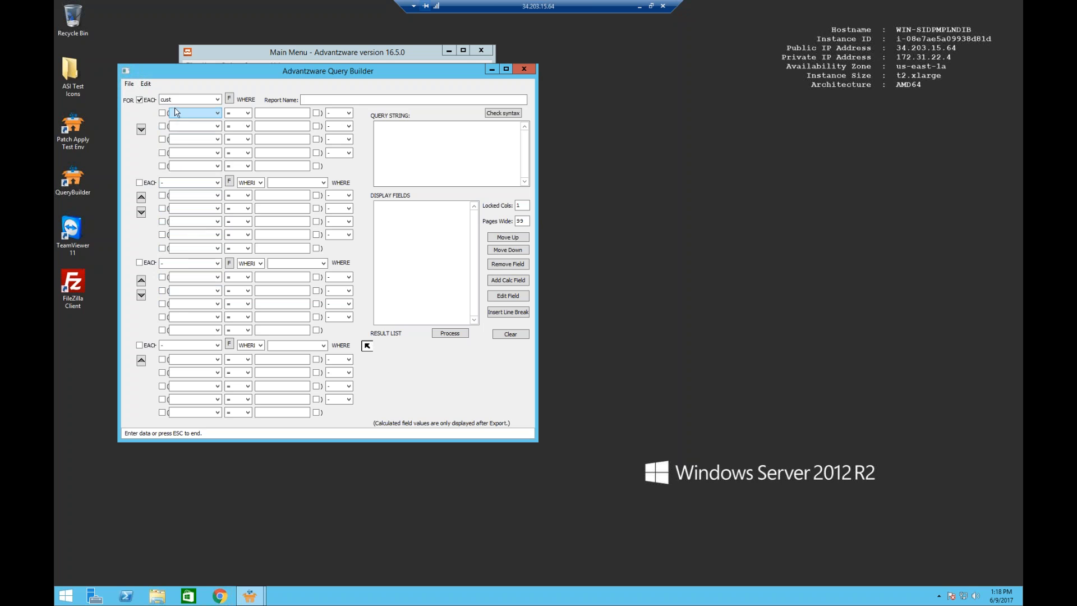
Add the cust fields cust-no, name, addr[1], addr[2], city, state and zip as the query's display fields
left_click(230, 100)
left_click_drag(423, 116, 664, 81)
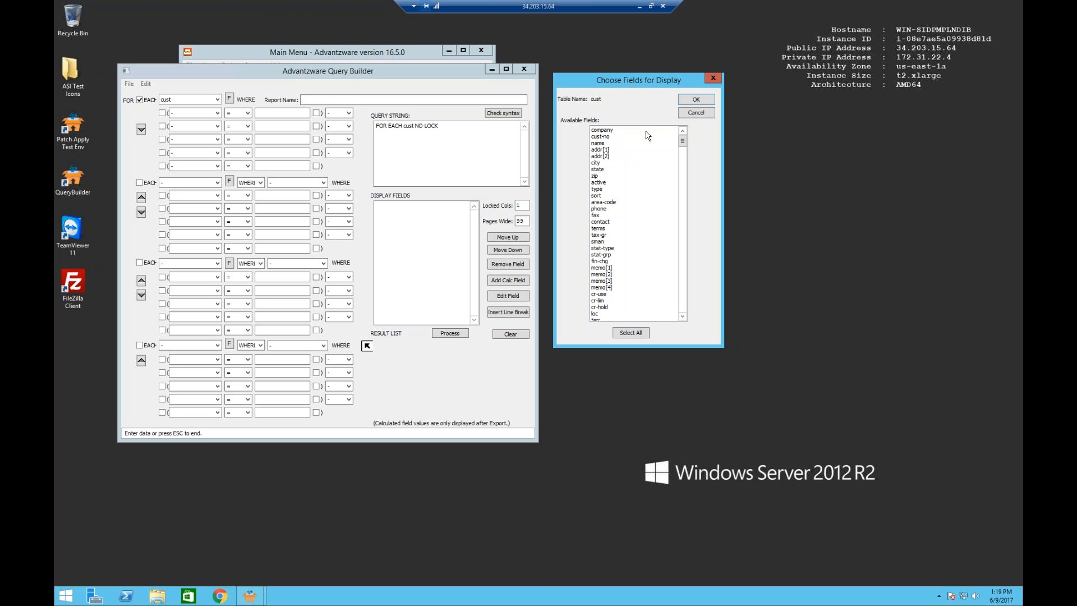
left_click(605, 137)
left_click(609, 144)
left_click(607, 163)
left_click(605, 169)
left_click(603, 177)
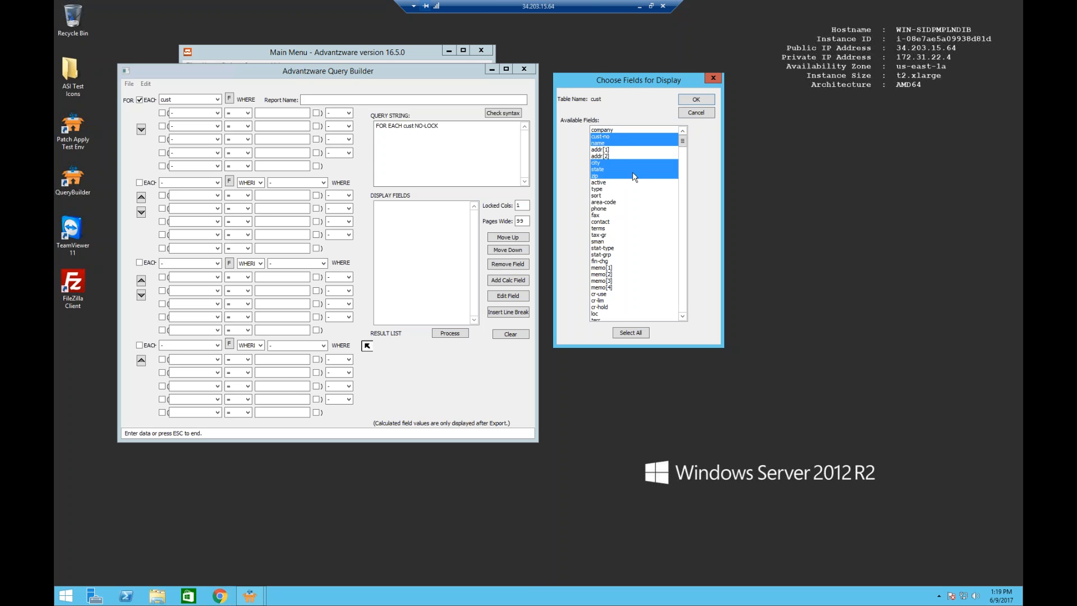
left_click(609, 150)
left_click(609, 157)
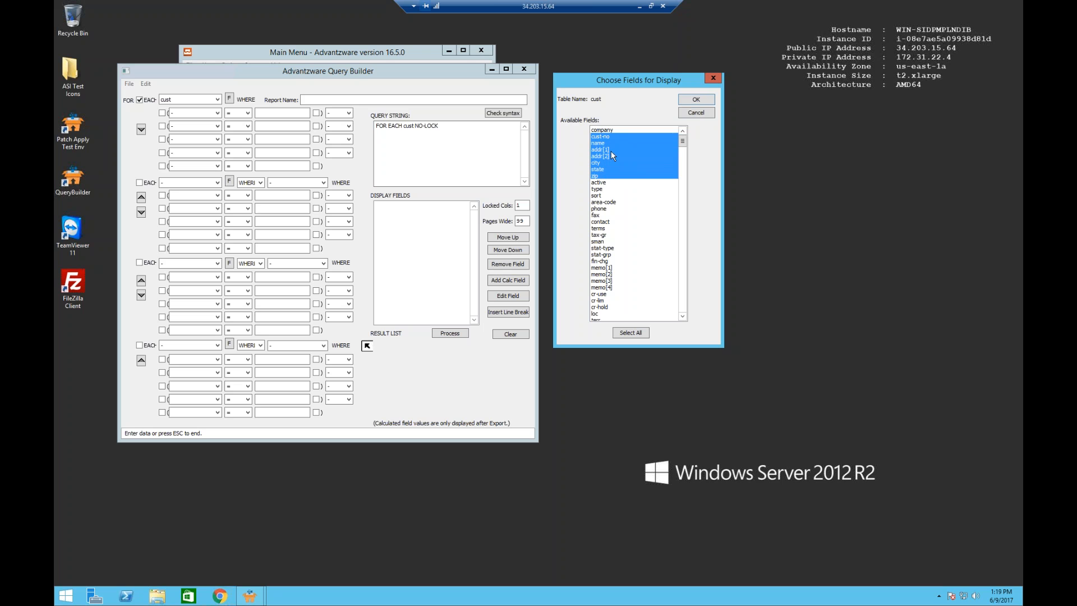
left_click(698, 101)
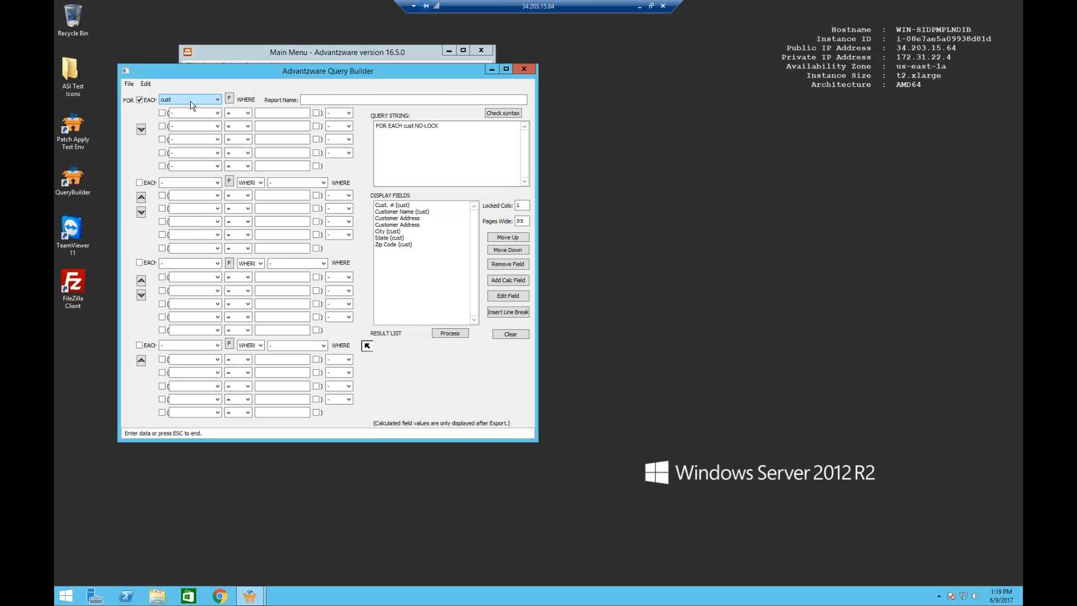
Review the query string and add a first condition on cust requiring company to equal 001
left_click_drag(446, 125, 376, 124)
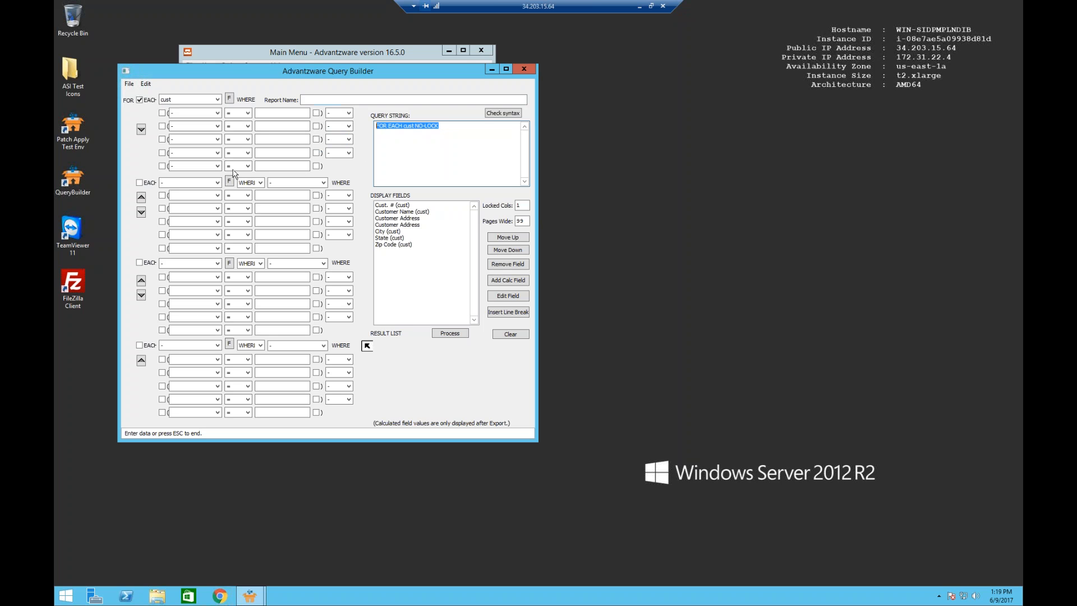
left_click(218, 114)
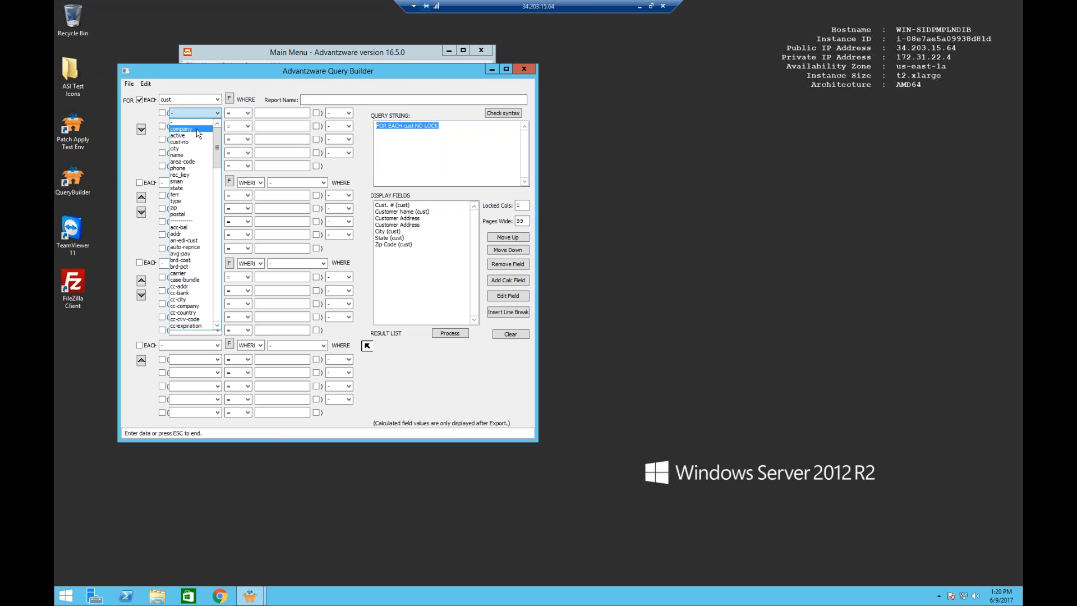
left_click(196, 130)
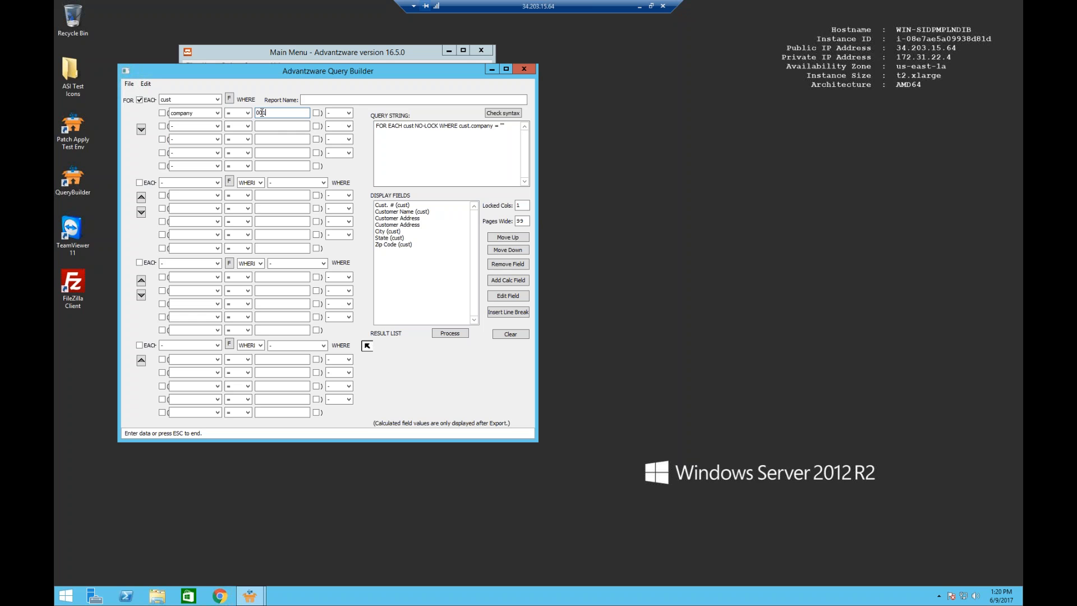
Look up the company codes in the main menu's company and location selection, cancel it, and return to the Query Builder
left_click_drag(371, 75, 370, 197)
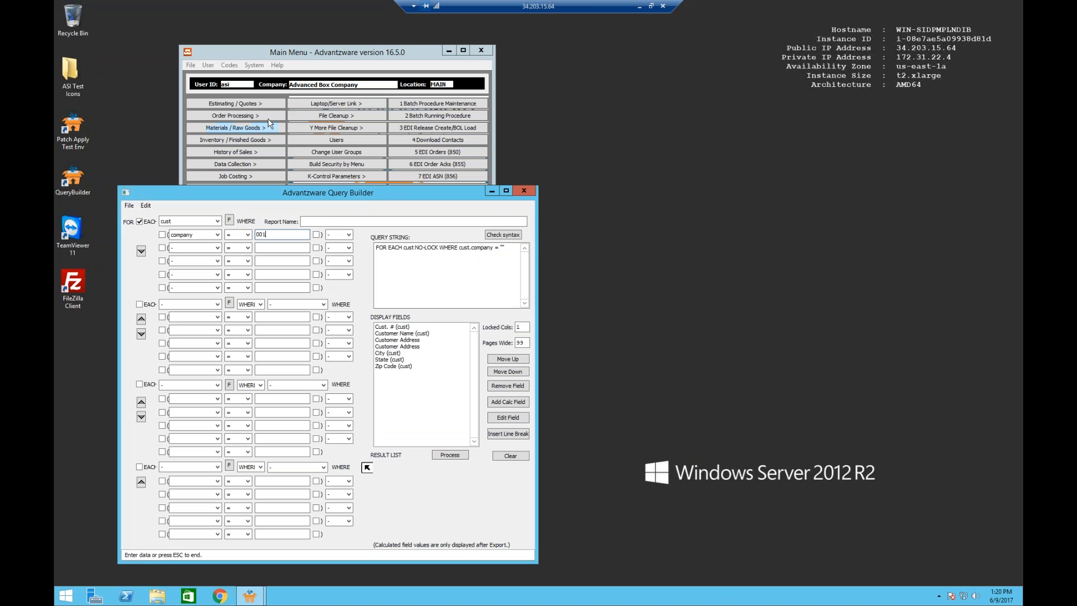
left_click(230, 66)
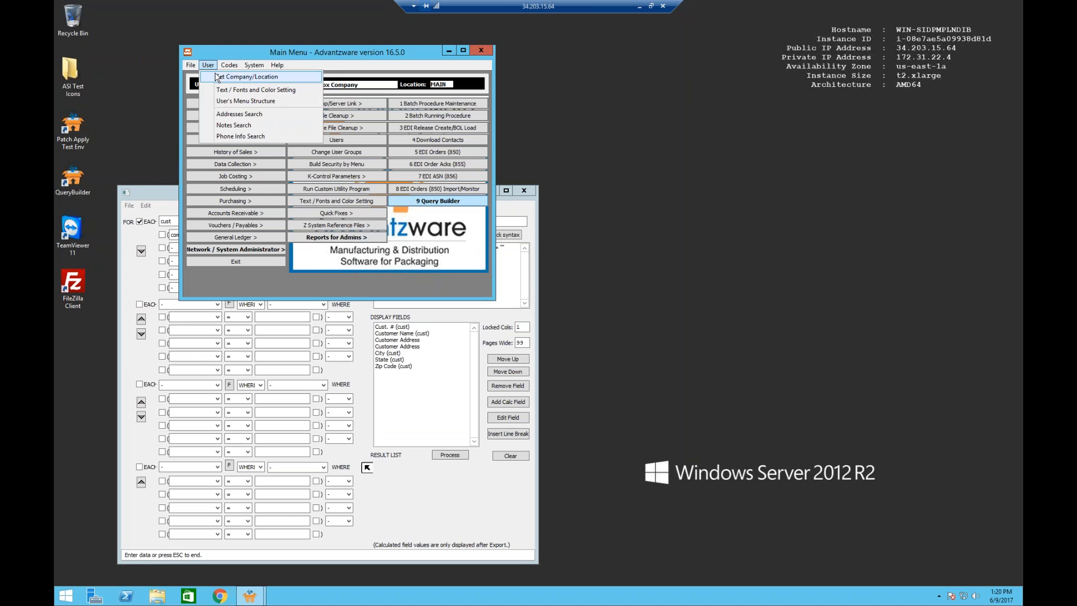
left_click(213, 76)
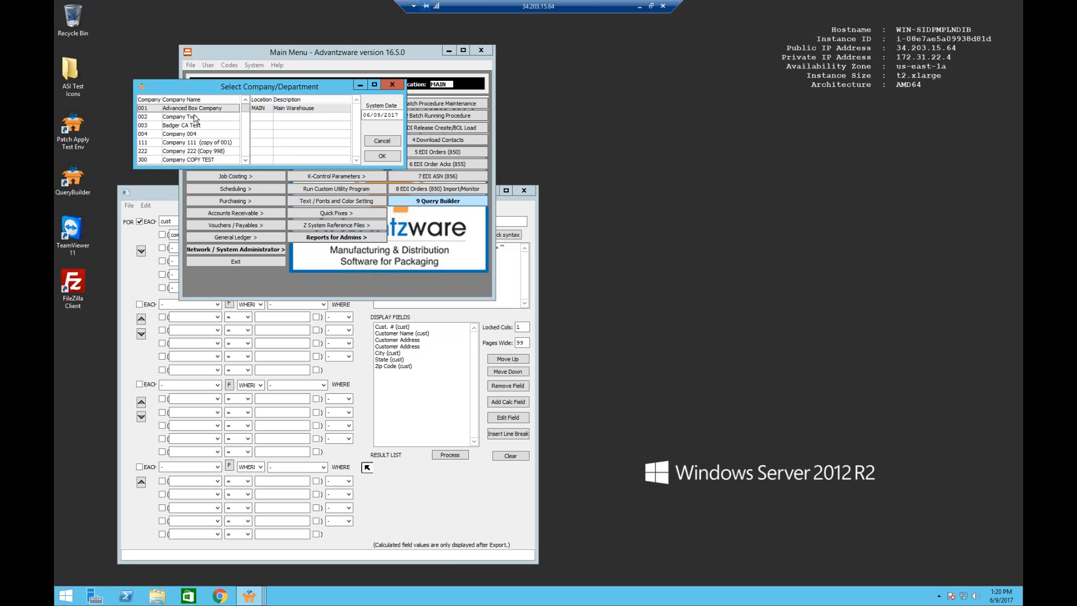
left_click(391, 142)
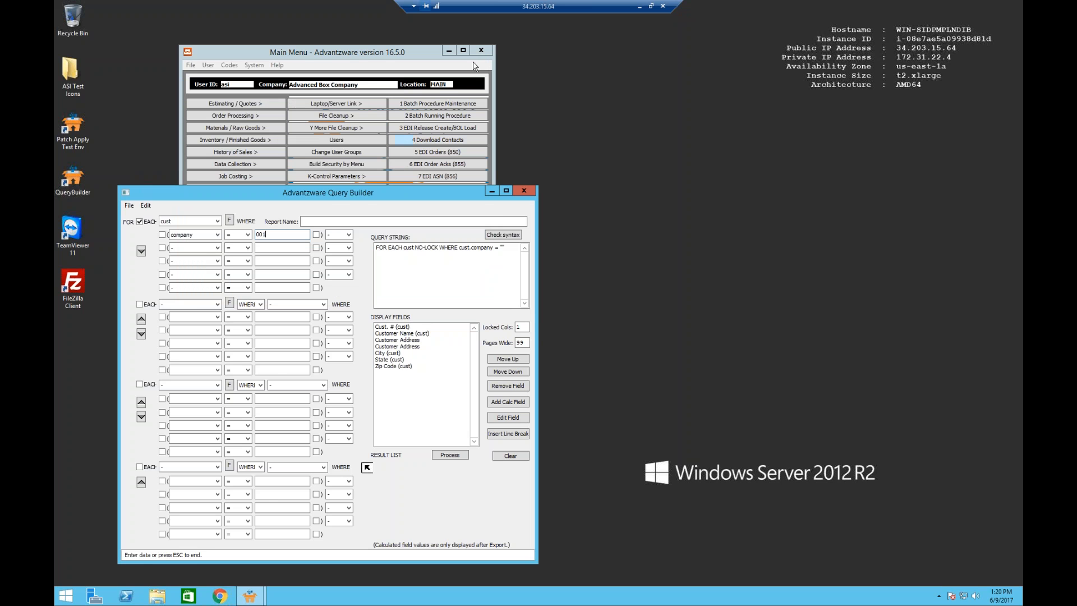
left_click_drag(475, 192, 473, 115)
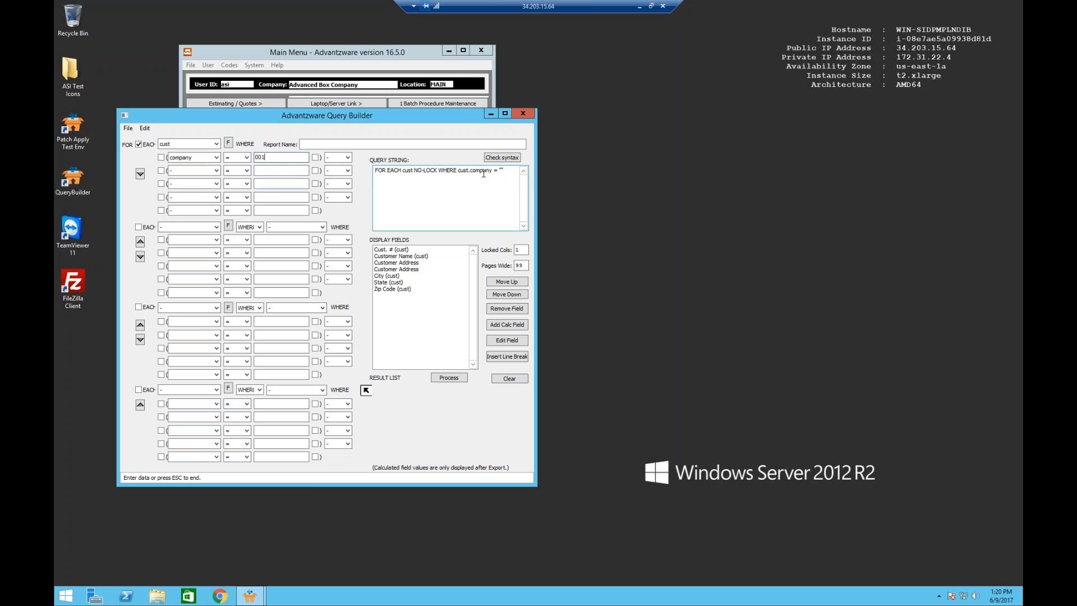
Link the company condition with AND to a second cust condition requiring active to equal A
key("Tab")
left_click(345, 159)
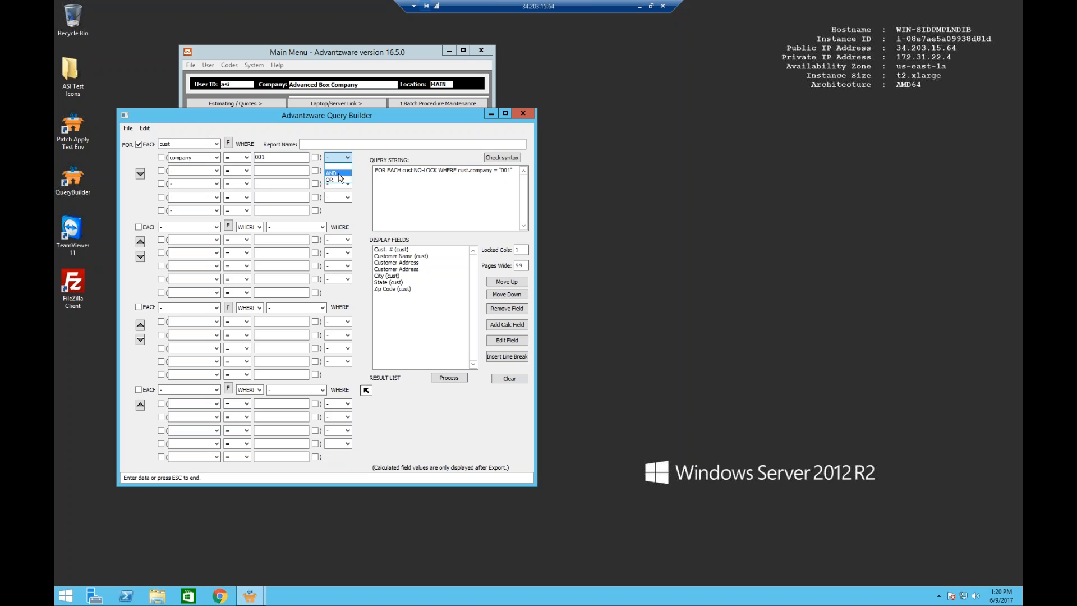
left_click(342, 174)
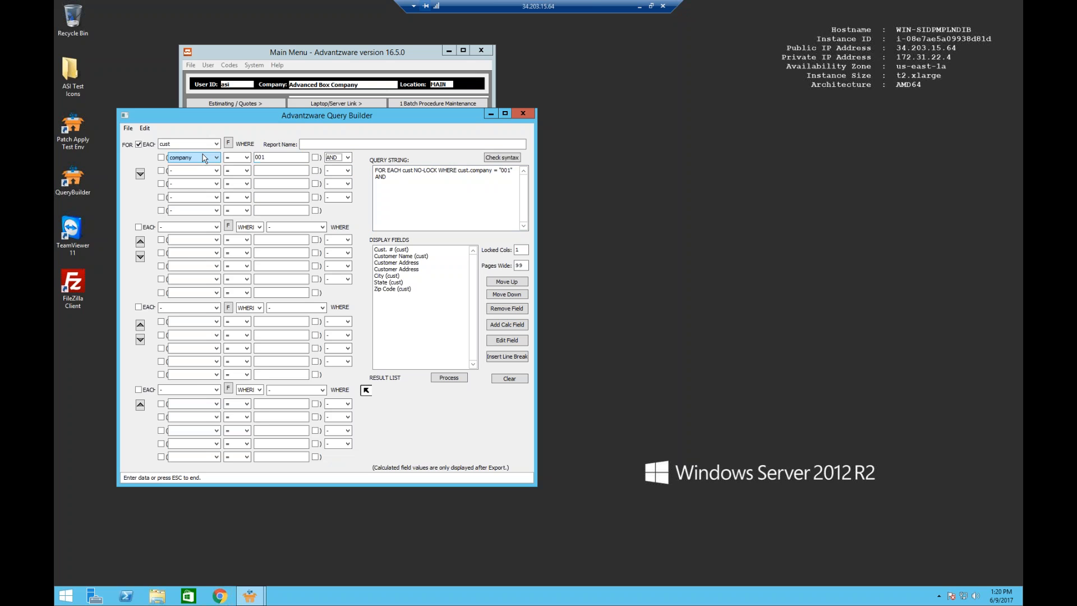
left_click(193, 170)
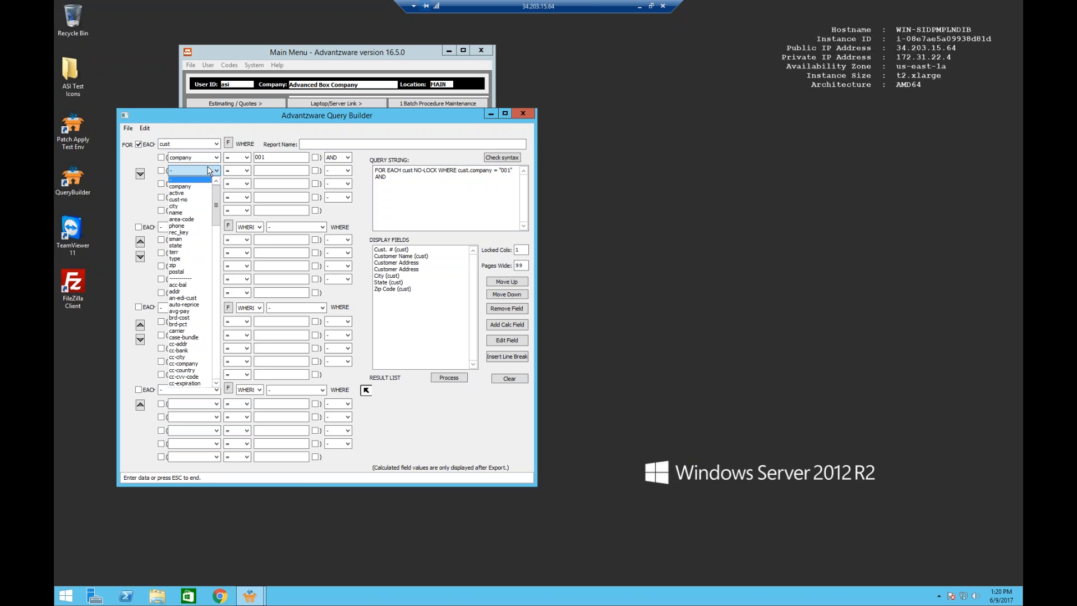
left_click(190, 194)
left_click(272, 170)
key("Tab")
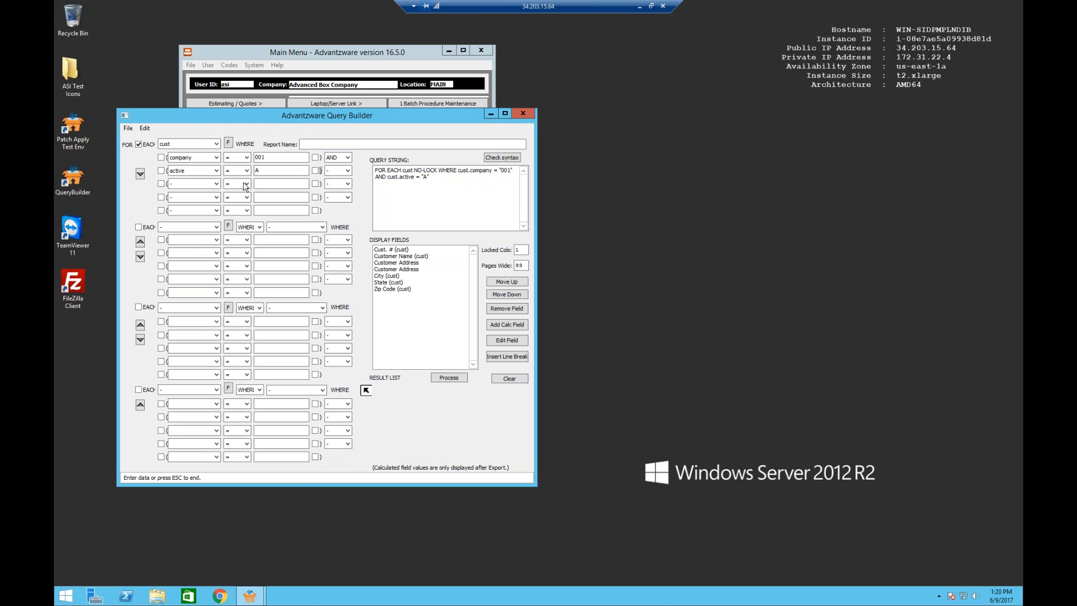
Link the active condition with AND to a third condition requiring state to equal NY
left_click(349, 171)
left_click(337, 186)
left_click(216, 186)
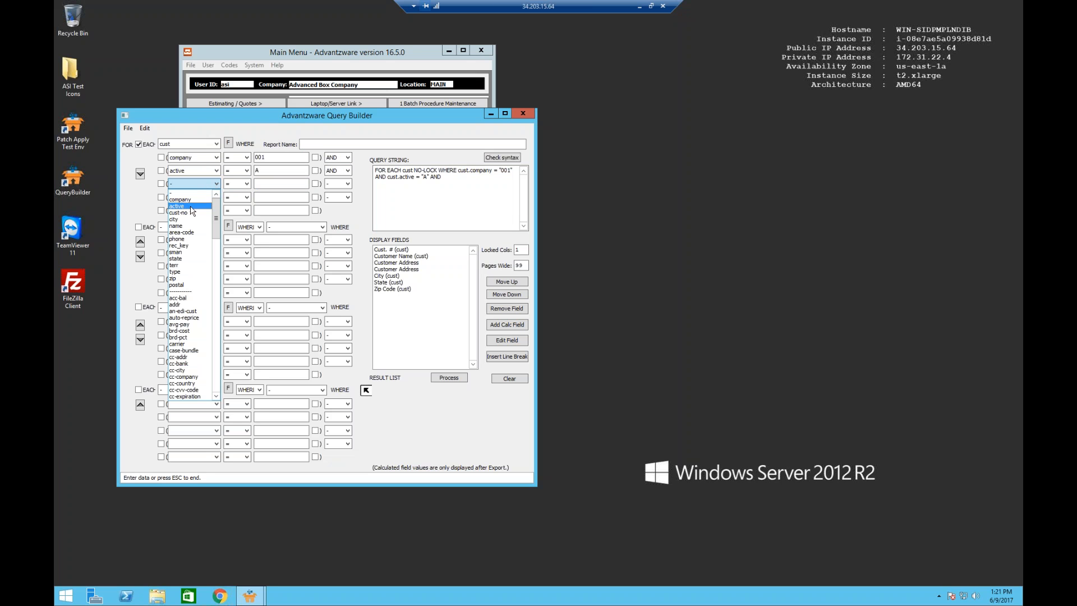
left_click(181, 258)
left_click(269, 184)
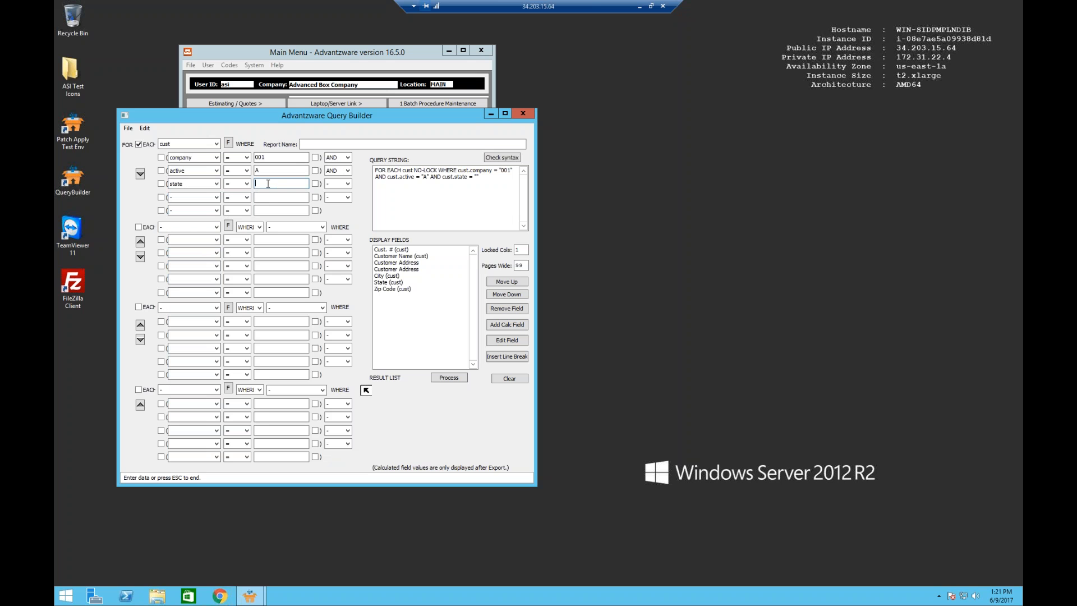
key("Tab")
Add an alternative condition with OR so that state may also equal PA
left_click(347, 184)
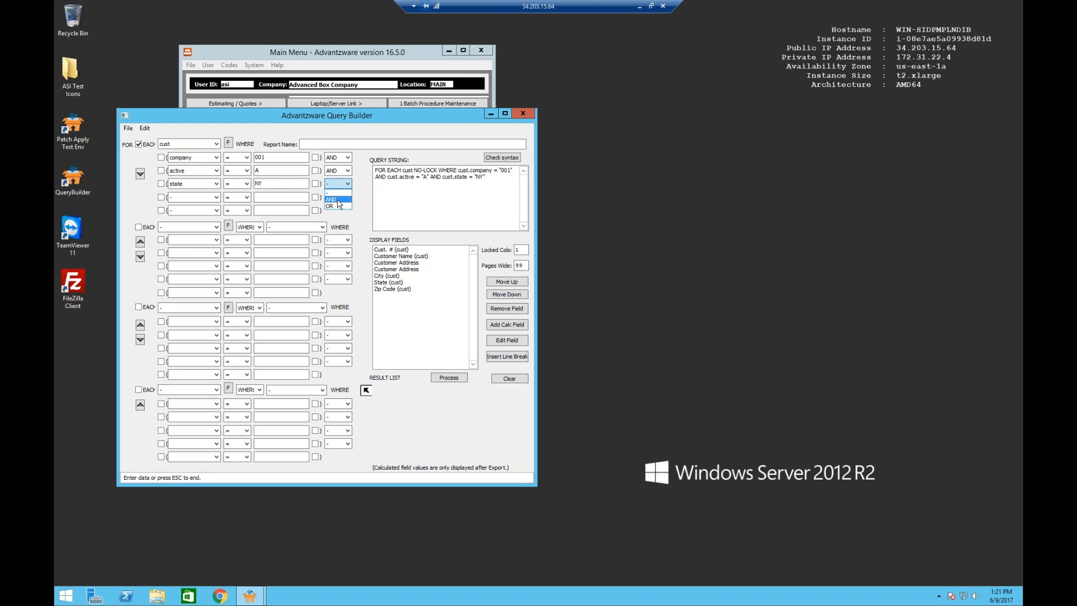
left_click(336, 206)
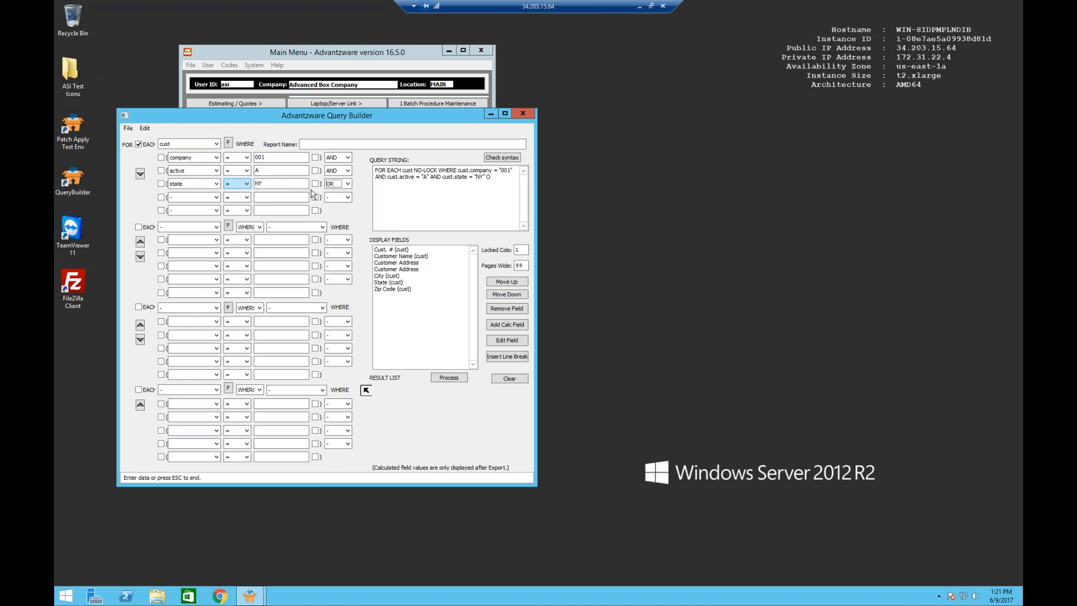
left_click(197, 197)
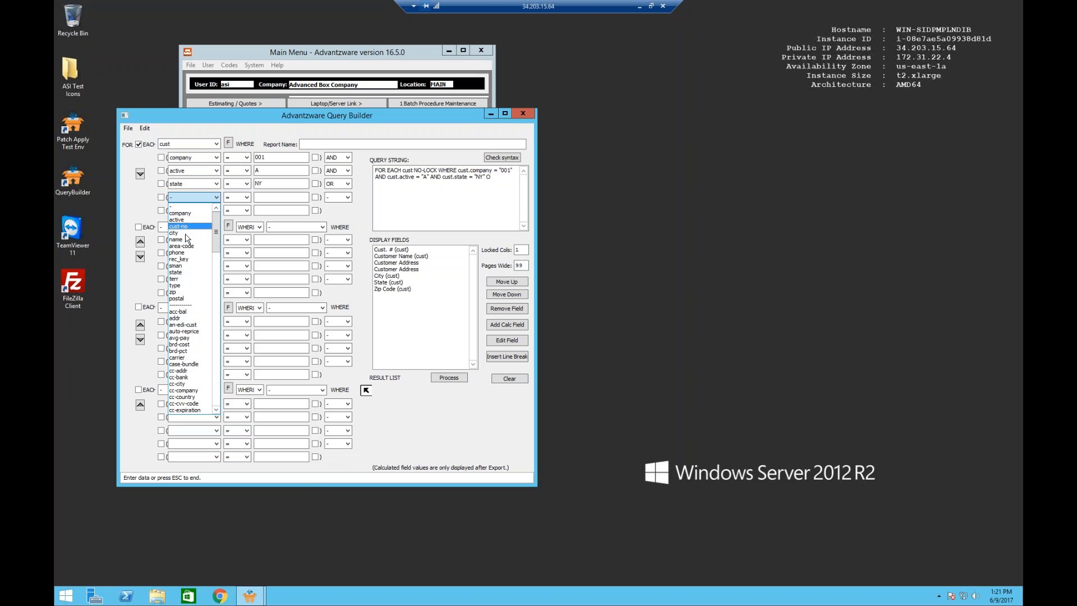
left_click(186, 272)
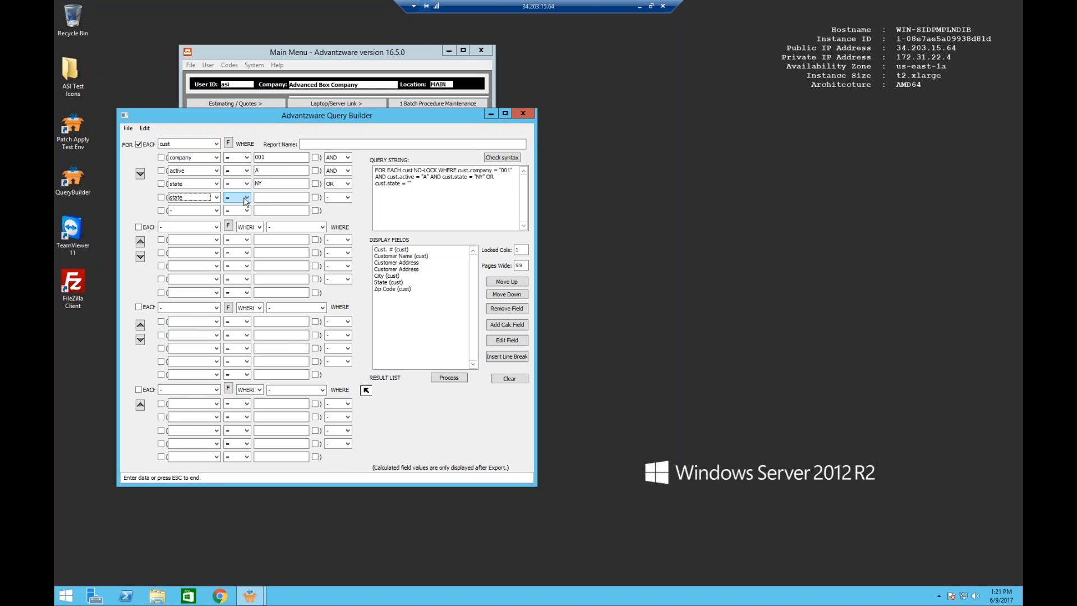
left_click(268, 195)
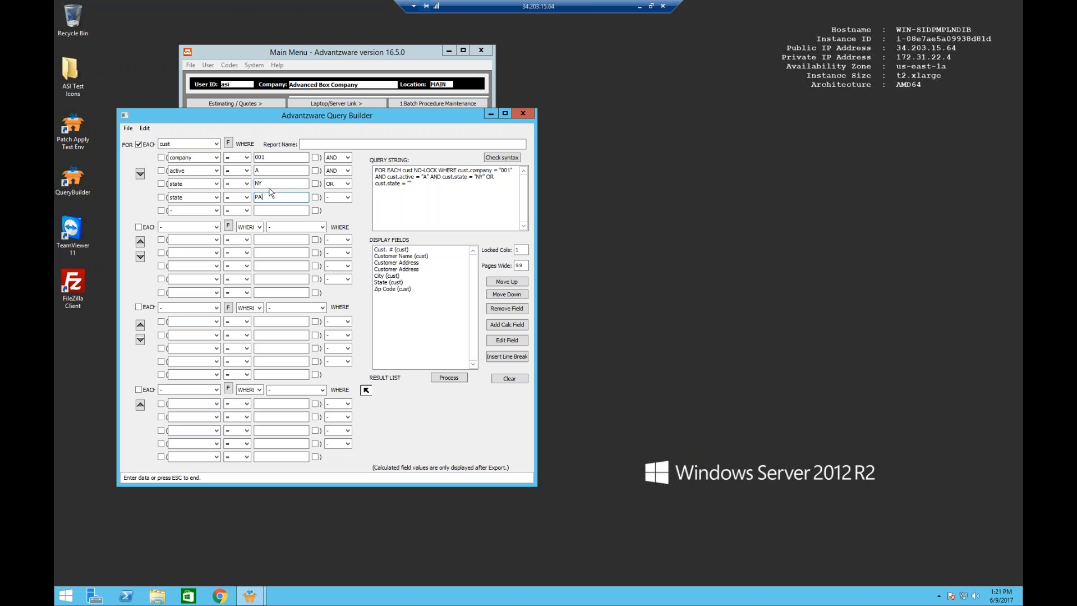
key("Tab")
Enclose the NY and PA state conditions in one pair of parentheses and check the query's syntax
left_click(161, 184)
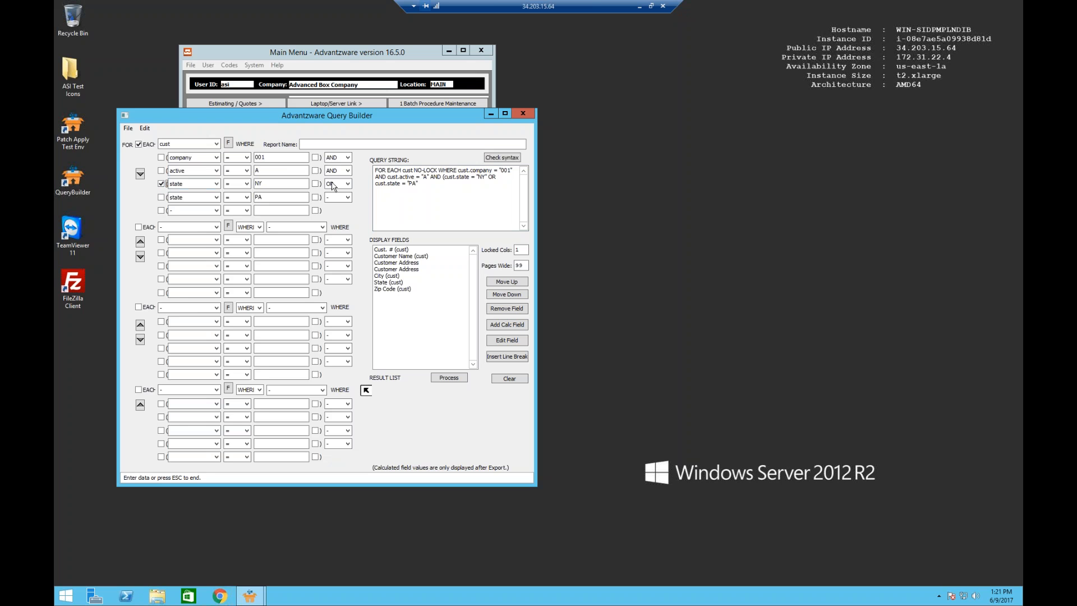
left_click(316, 197)
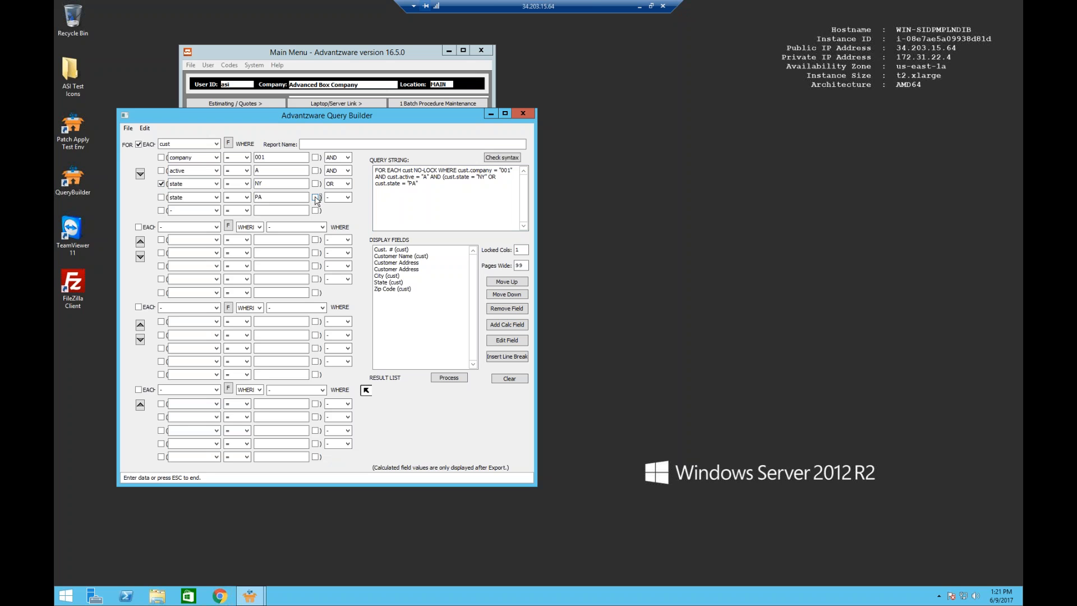
left_click(442, 179)
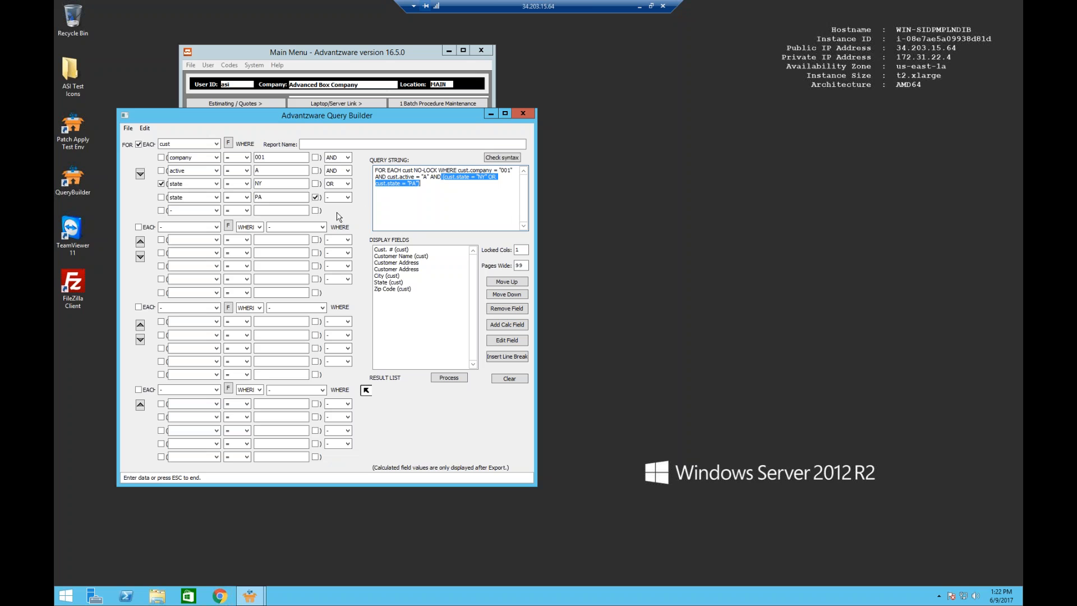
left_click(410, 193)
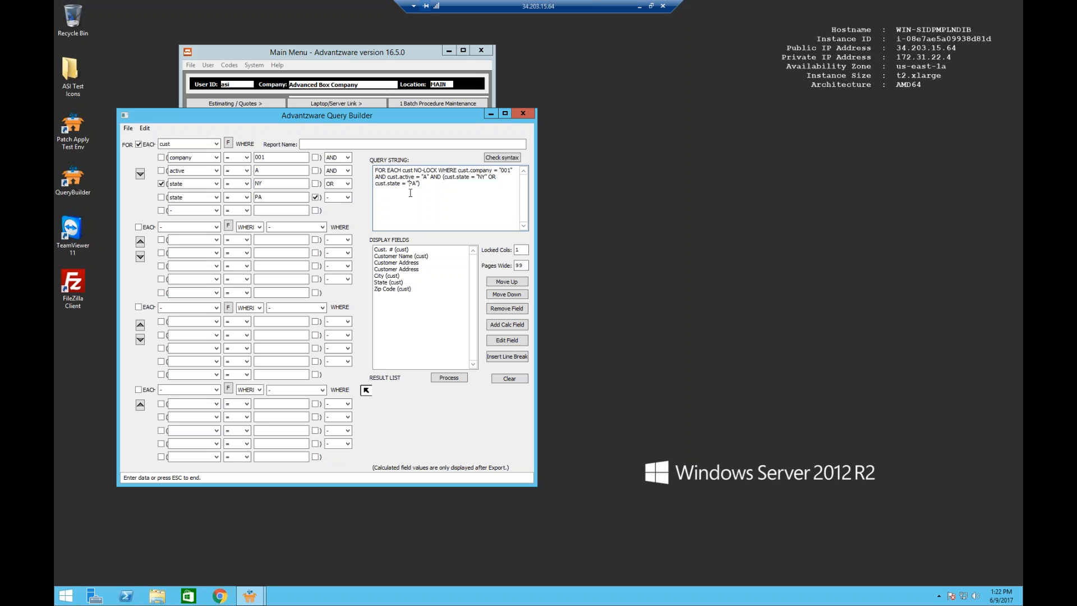
left_click(501, 159)
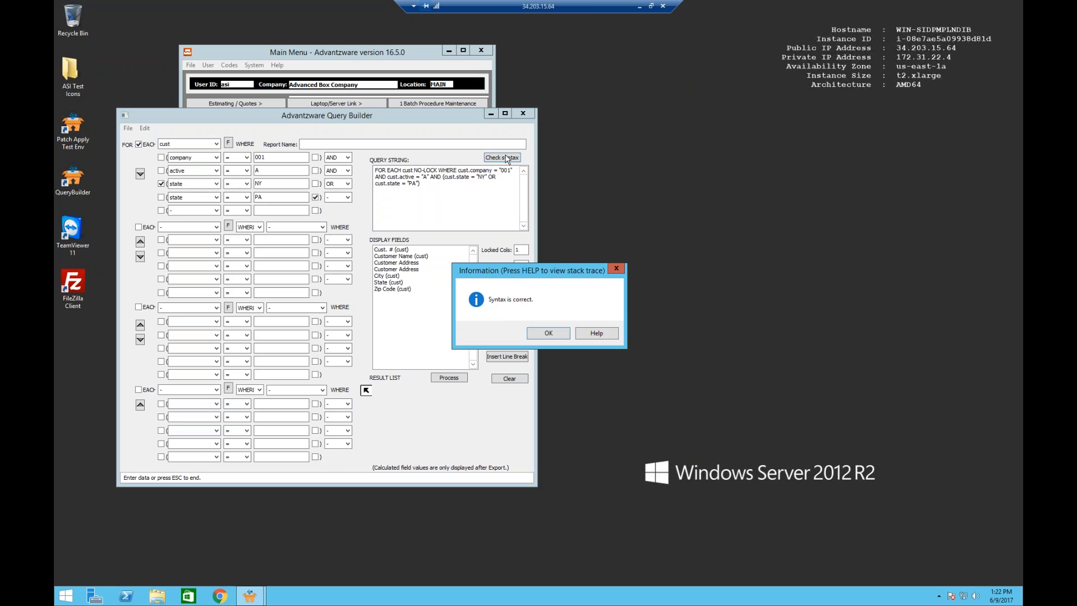
left_click(548, 334)
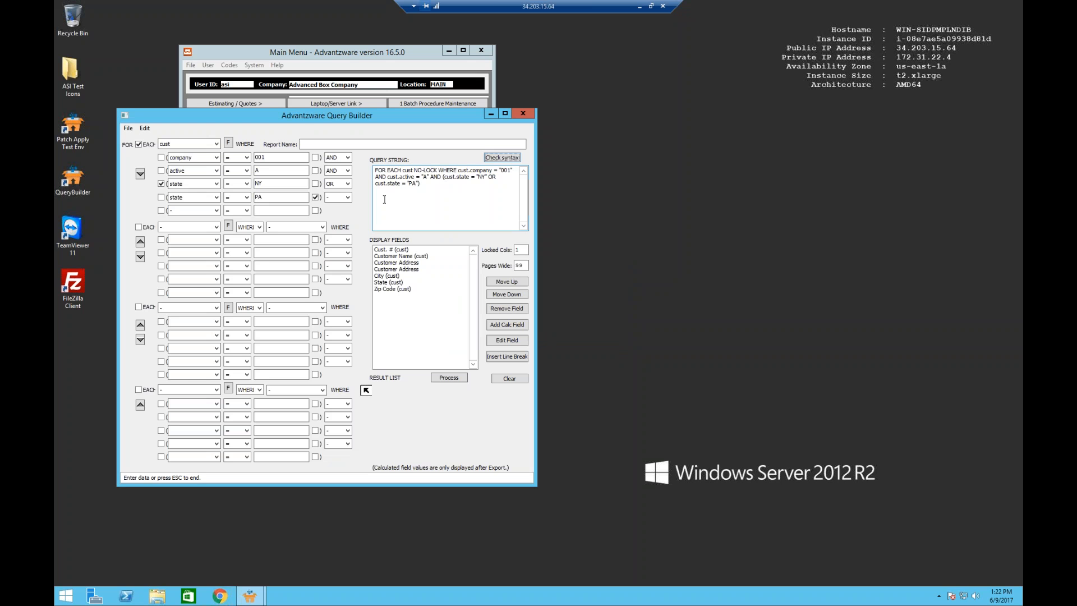
Process the query, look through the enlarged result list, and return it to its normal size
left_click(451, 378)
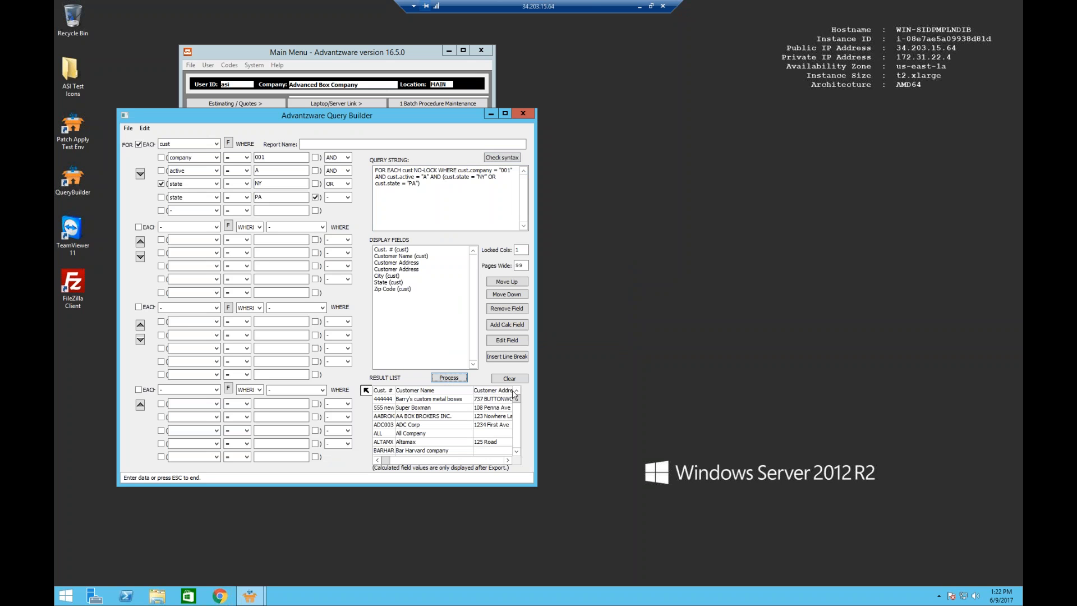
left_click(366, 391)
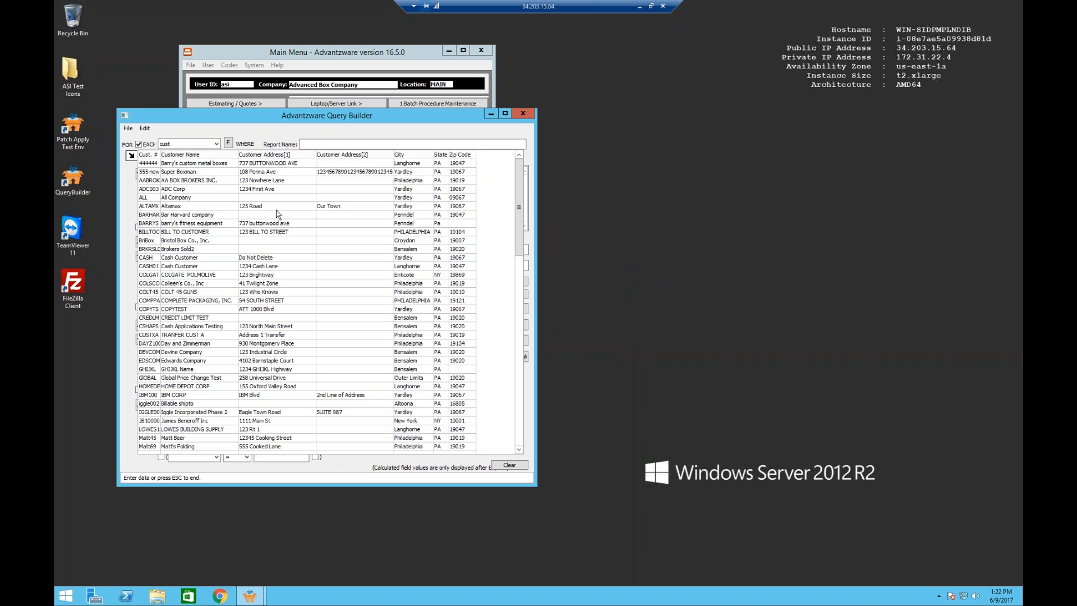
left_click_drag(519, 207, 522, 242)
left_click(131, 156)
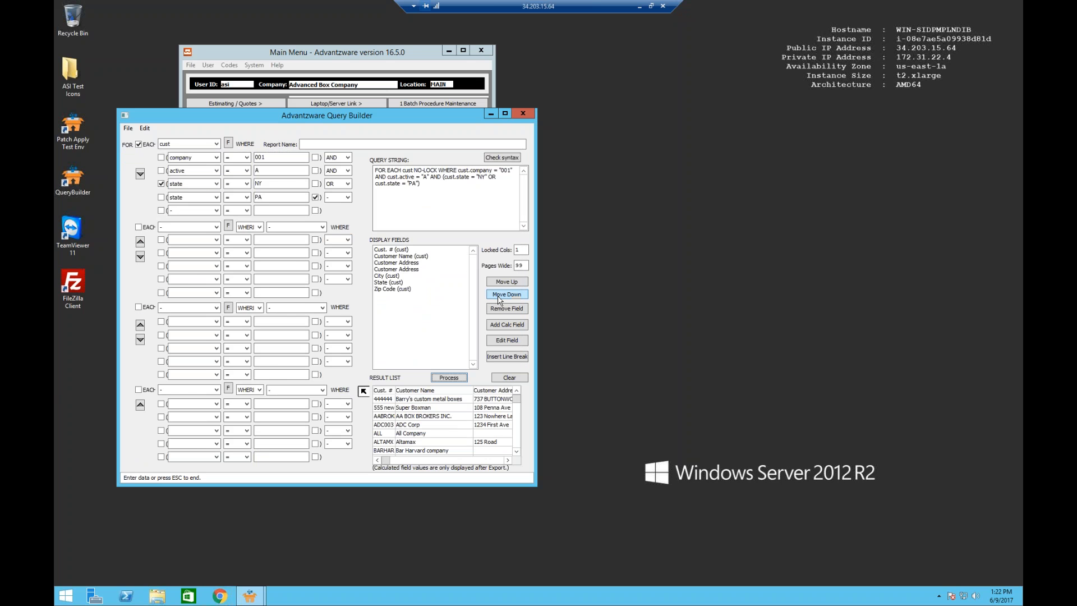
Add the cust fields type and sman to the query's display fields
left_click(228, 144)
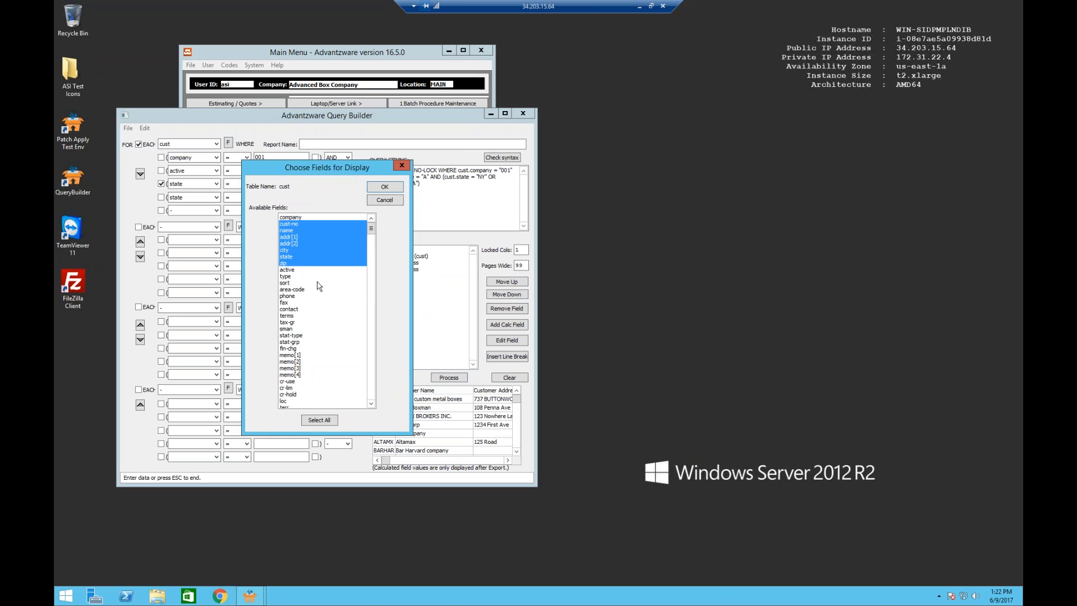
left_click(288, 277)
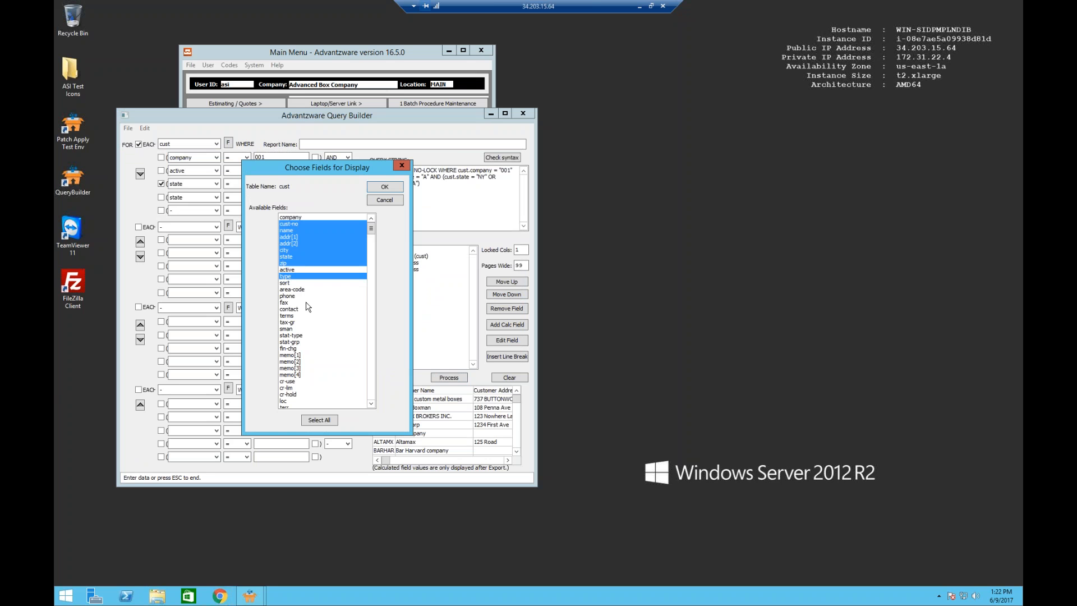
left_click(292, 329)
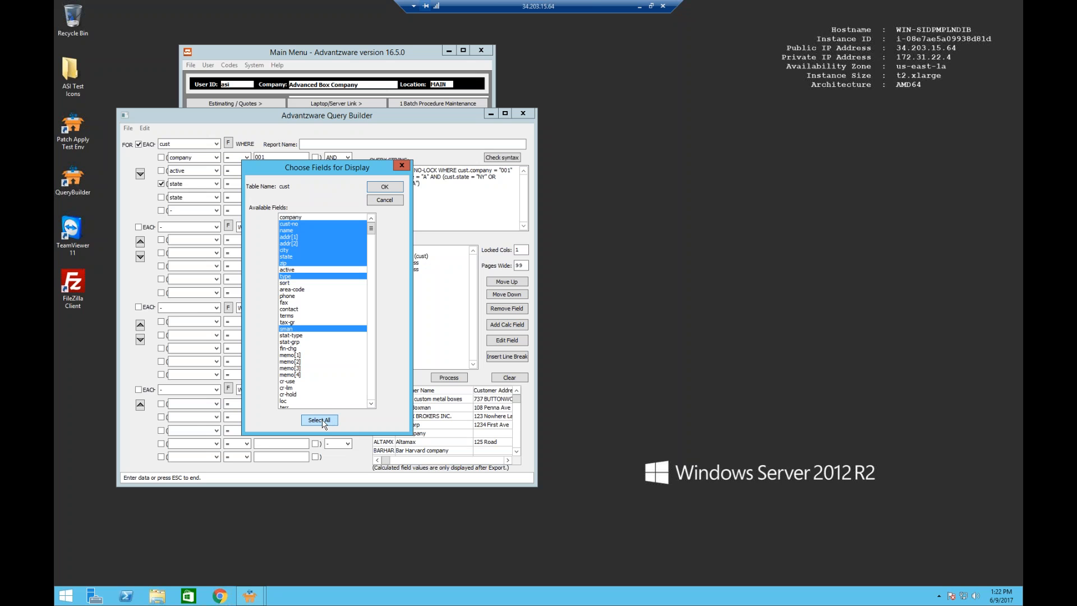
left_click(387, 186)
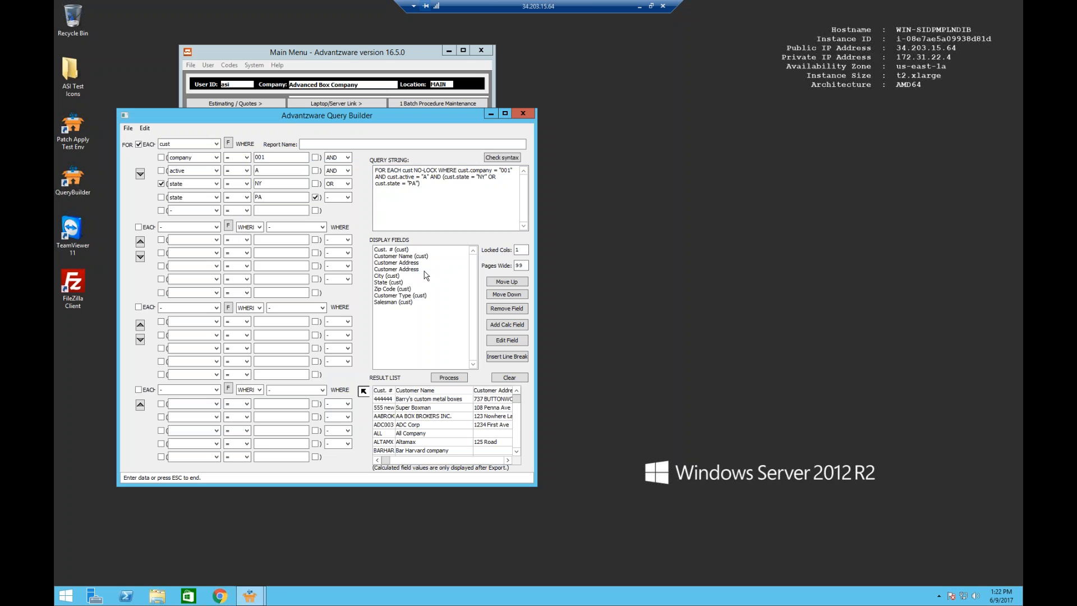
Process the query again and examine the customer type and salesman columns in the enlarged result list, then shrink it
left_click(449, 380)
left_click(363, 391)
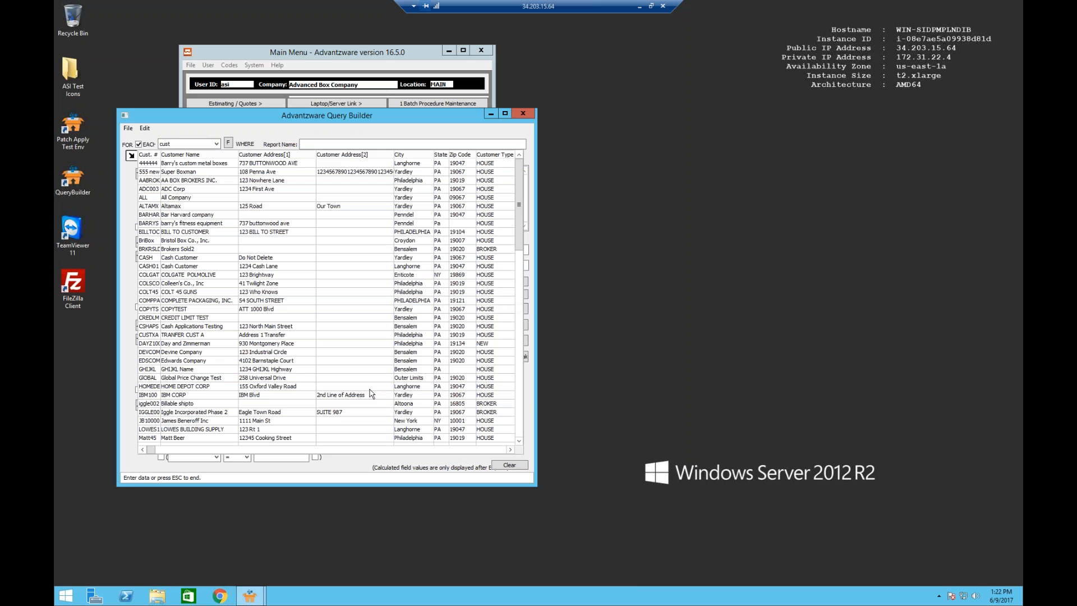
left_click(477, 452)
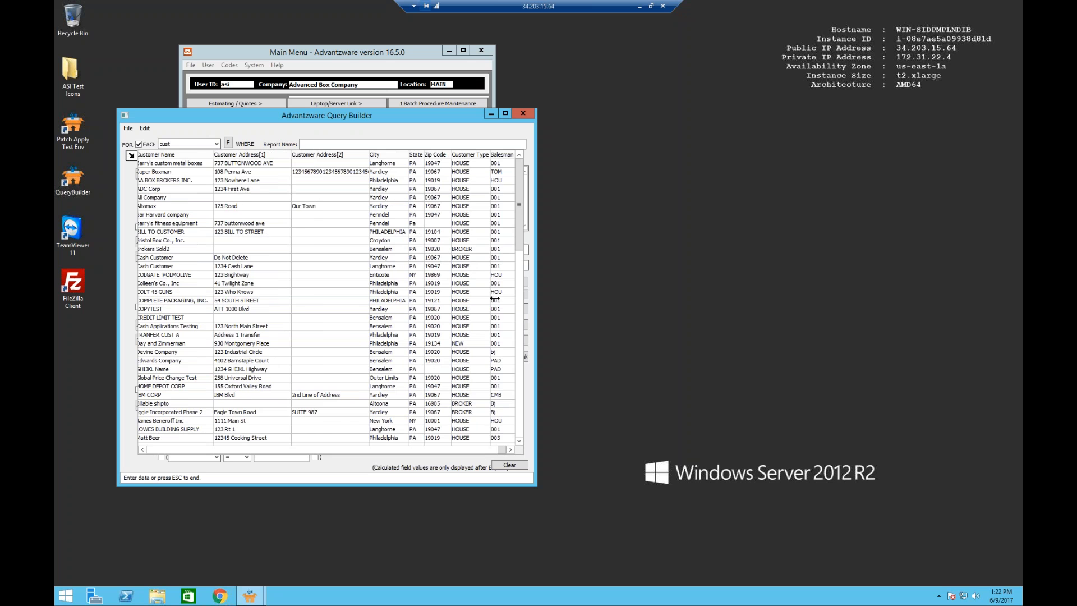
left_click(163, 450)
left_click(132, 156)
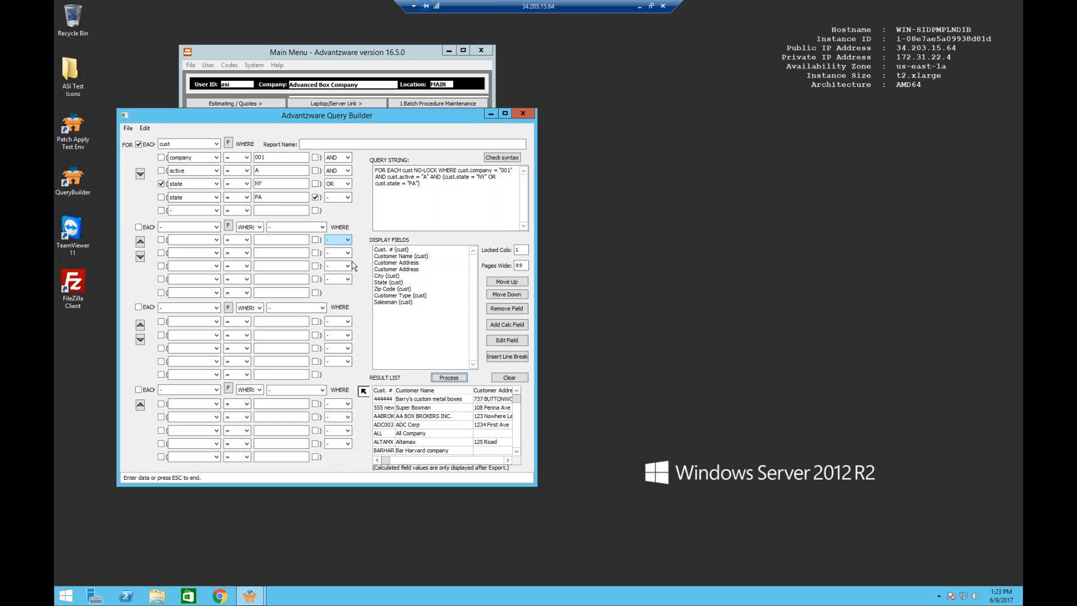
Name the report CustomersInNYandPA and save the query in Documents as CustomersInNYandPA (2017_06_09) of type .qry
left_click(128, 128)
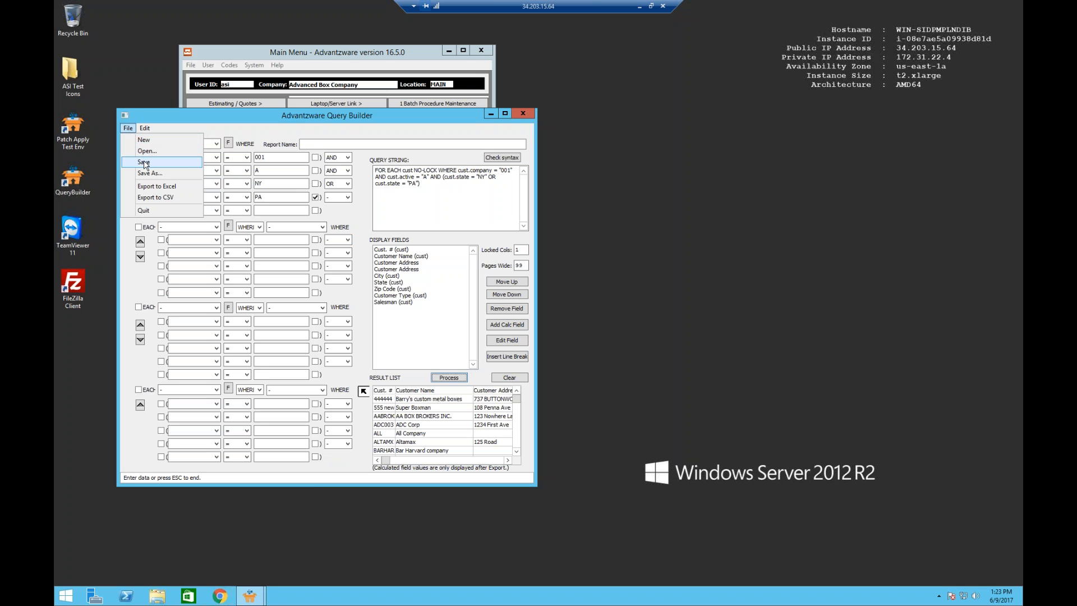
left_click(329, 147)
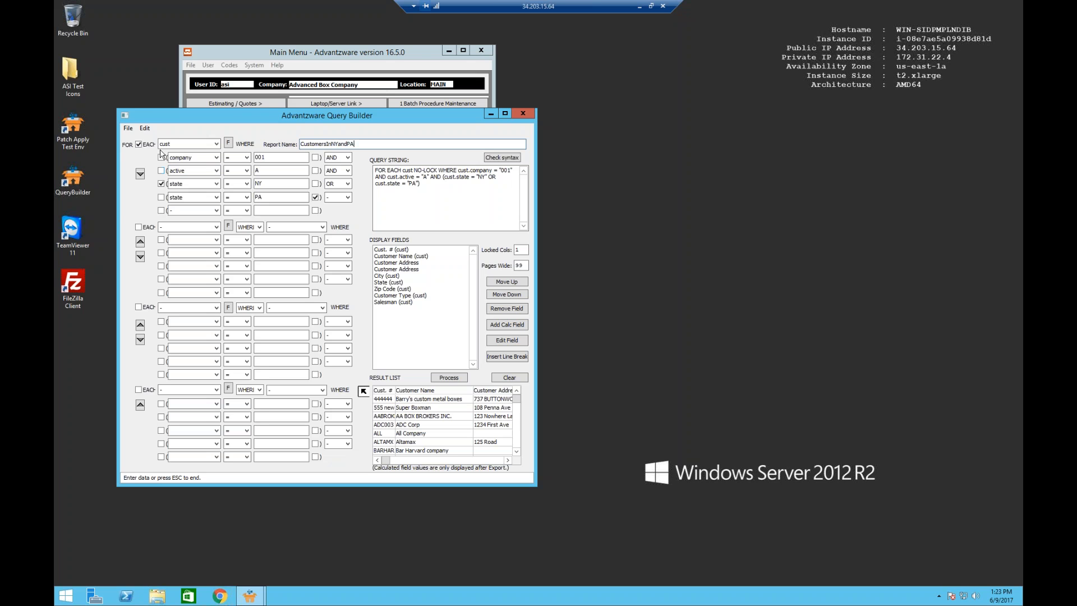
left_click(128, 128)
left_click(144, 164)
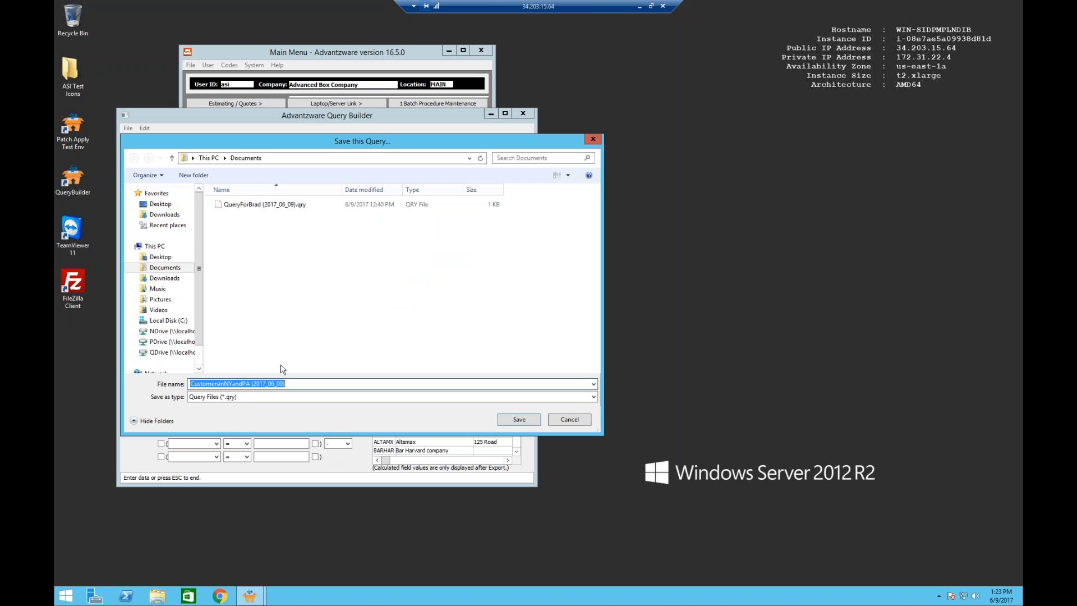
left_click(520, 421)
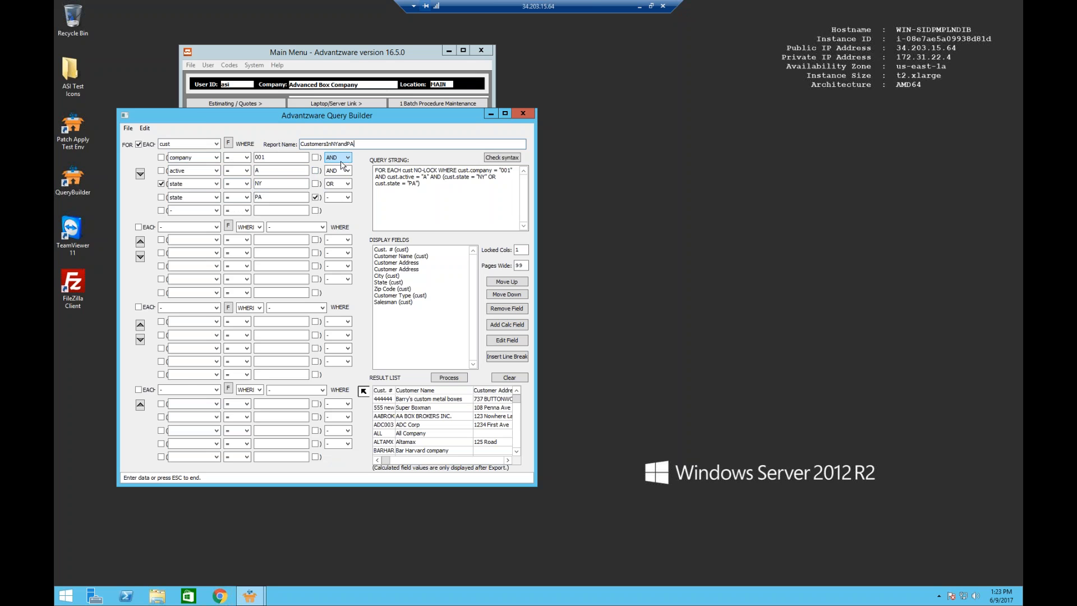
Export the query results to Excel and maximize the resulting workbook window
left_click(128, 128)
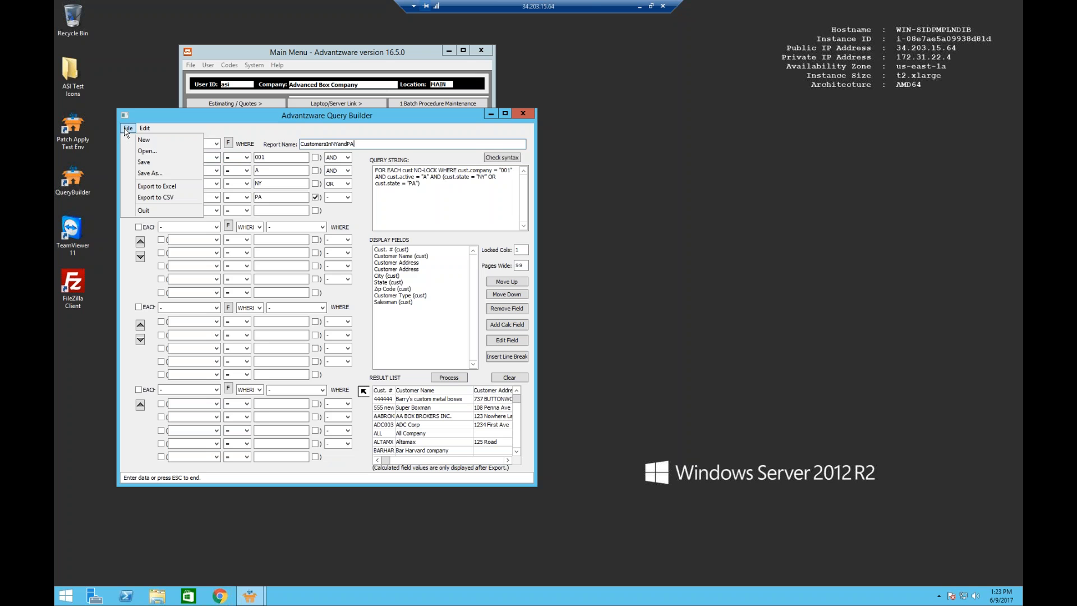
left_click(172, 189)
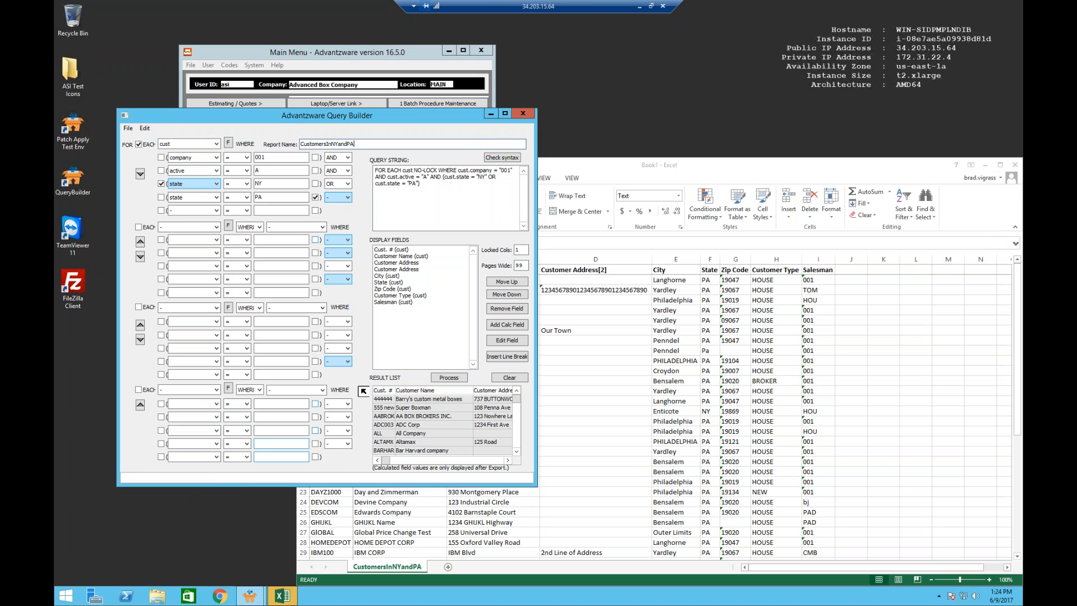
double_click(709, 164)
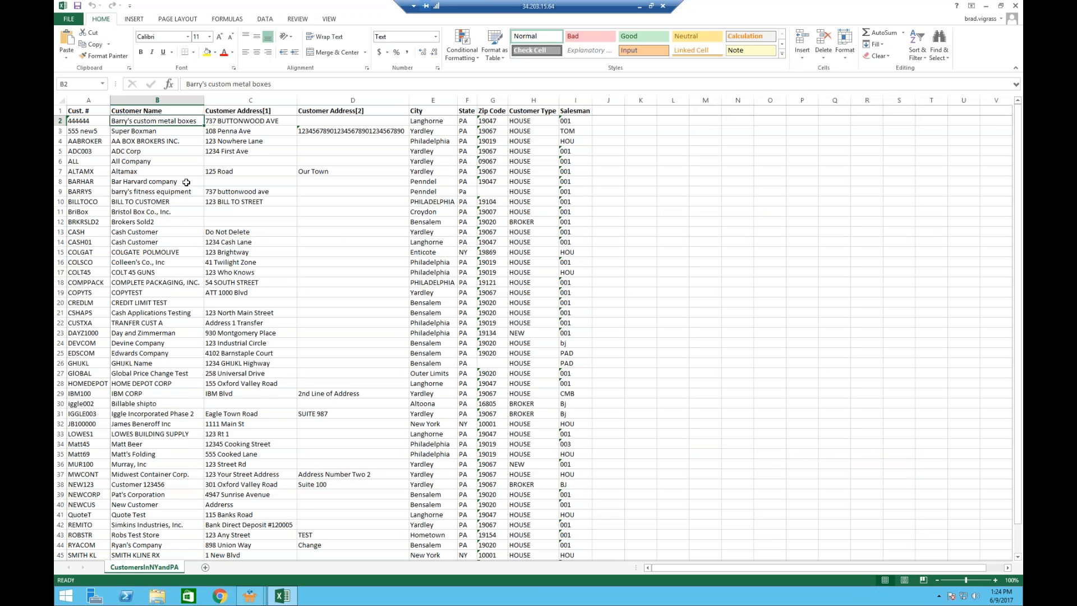
Examine the exported customer rows in the CustomersInNYandPA sheet from the first record to the last
scroll(190, 151, "down", 5)
scroll(169, 121, "up", 5)
scroll(133, 143, "down", 1)
scroll(133, 145, "down", 2)
scroll(146, 157, "up", 3)
scroll(162, 163, "down", 7)
scroll(163, 164, "down", 5)
scroll(176, 168, "up", 8)
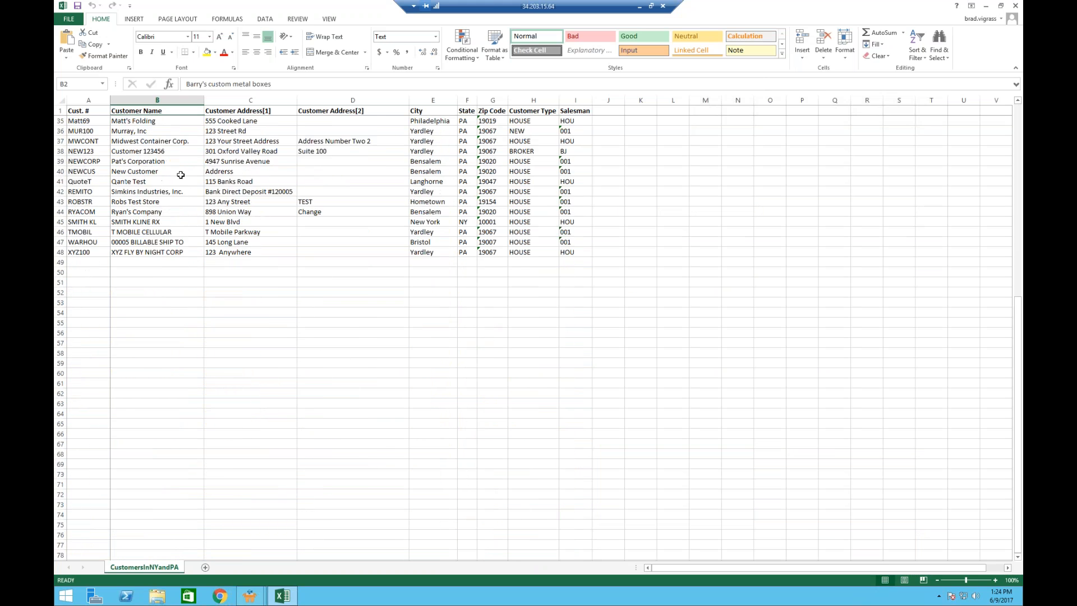
Examine the exported customer rows again from the first record to the last, checking the state, customer number and salesman columns
scroll(180, 175, "up", 4)
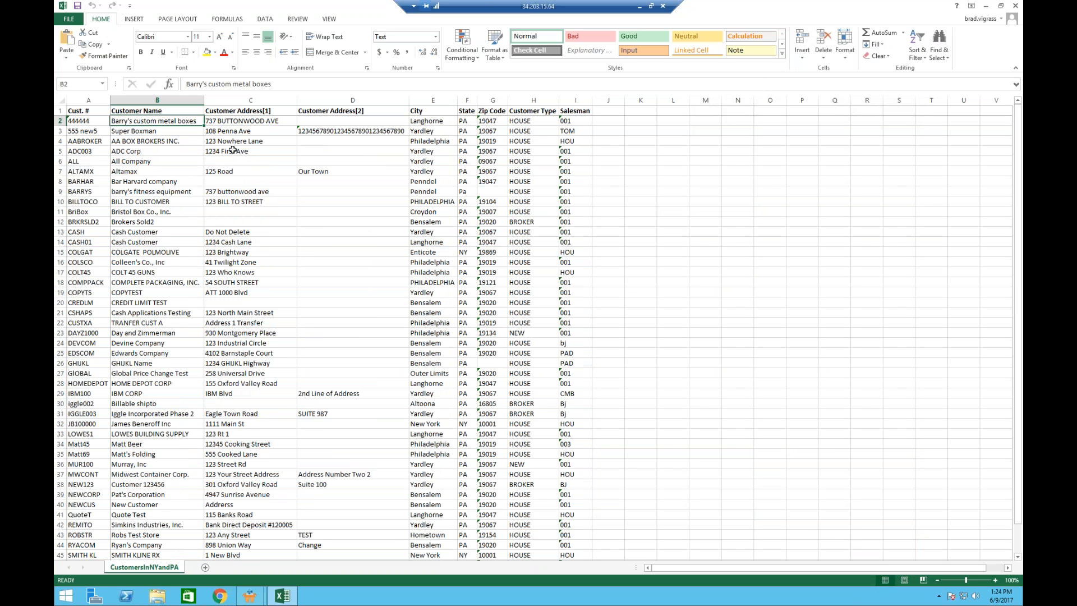
left_click(609, 119)
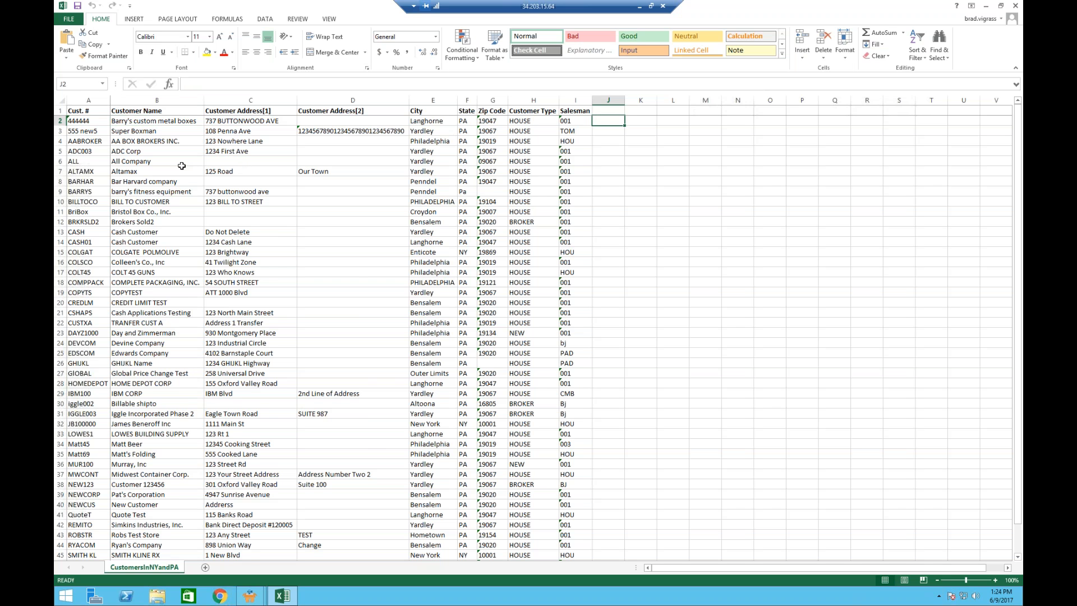
scroll(361, 158, "down", 4)
left_click_drag(462, 120, 465, 464)
scroll(456, 226, "up", 4)
left_click(464, 121)
left_click(88, 121)
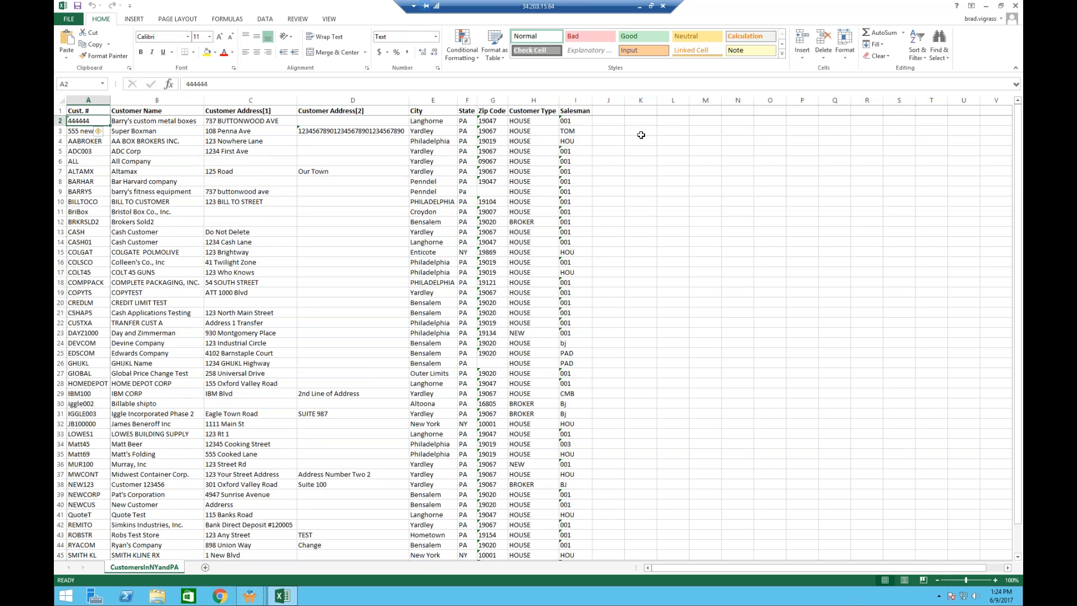
left_click(626, 122)
left_click(623, 121)
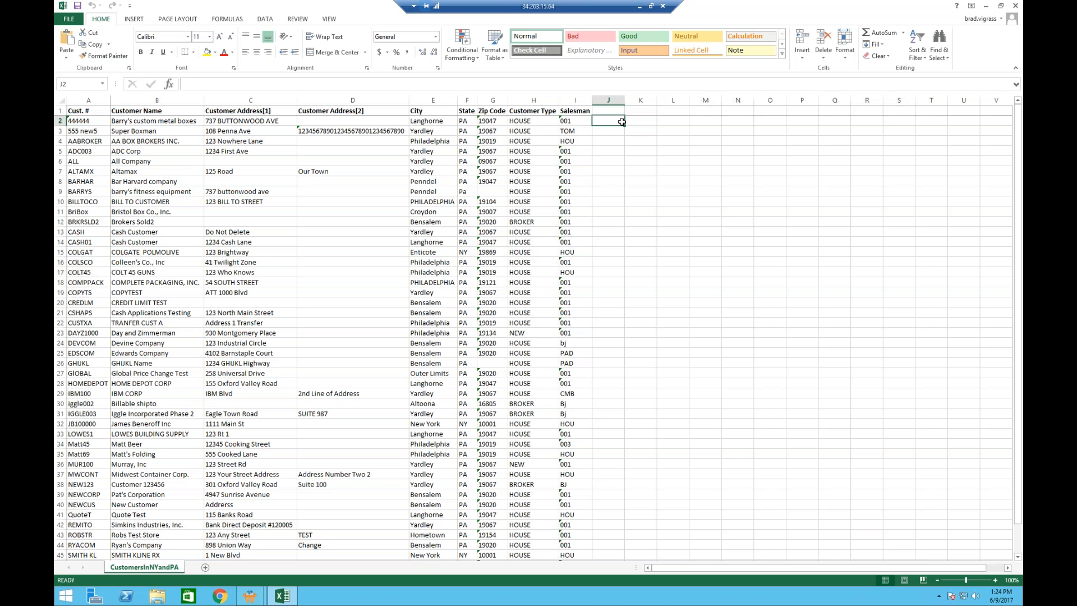
Close the exported workbook without saving it and clear the customer query in the Query Builder
left_click(1016, 7)
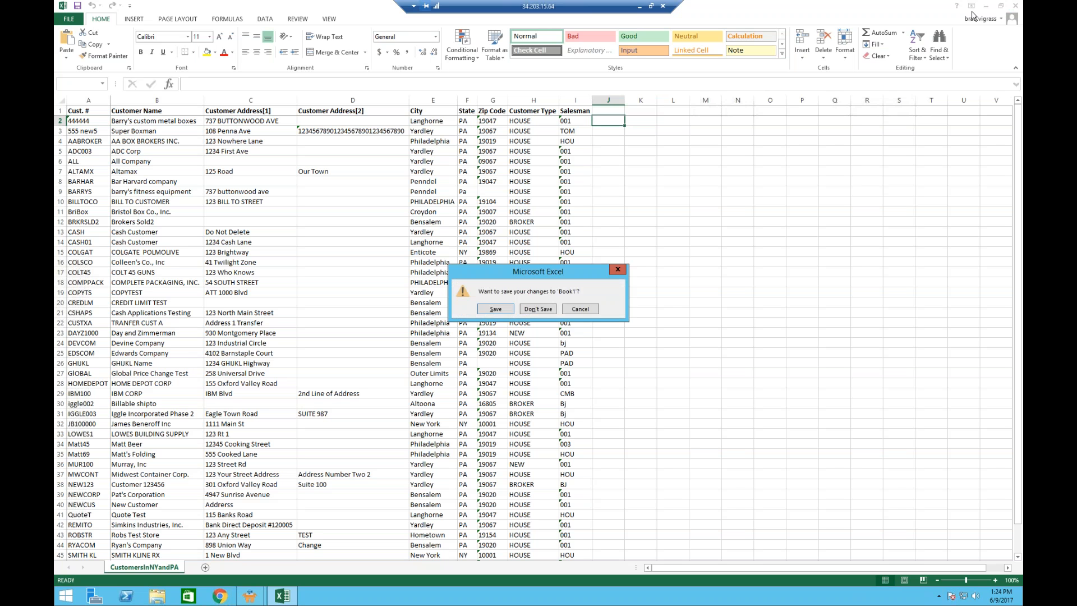
left_click(537, 308)
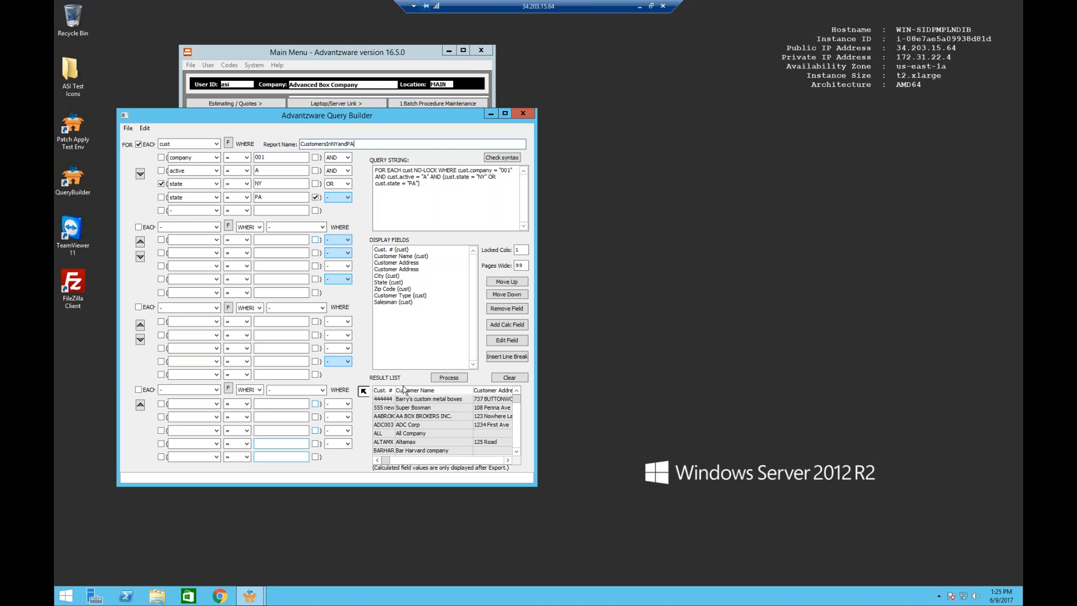
left_click(509, 379)
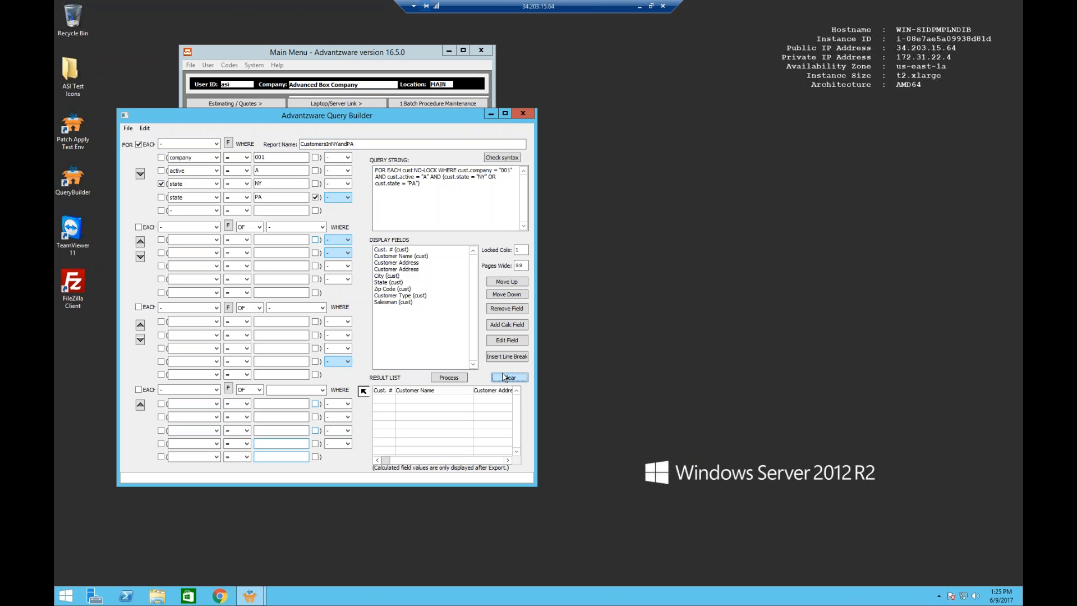
Name the new report DemoOrderSFReport and choose oe-ord as the query's first table
left_click_drag(364, 144, 209, 135)
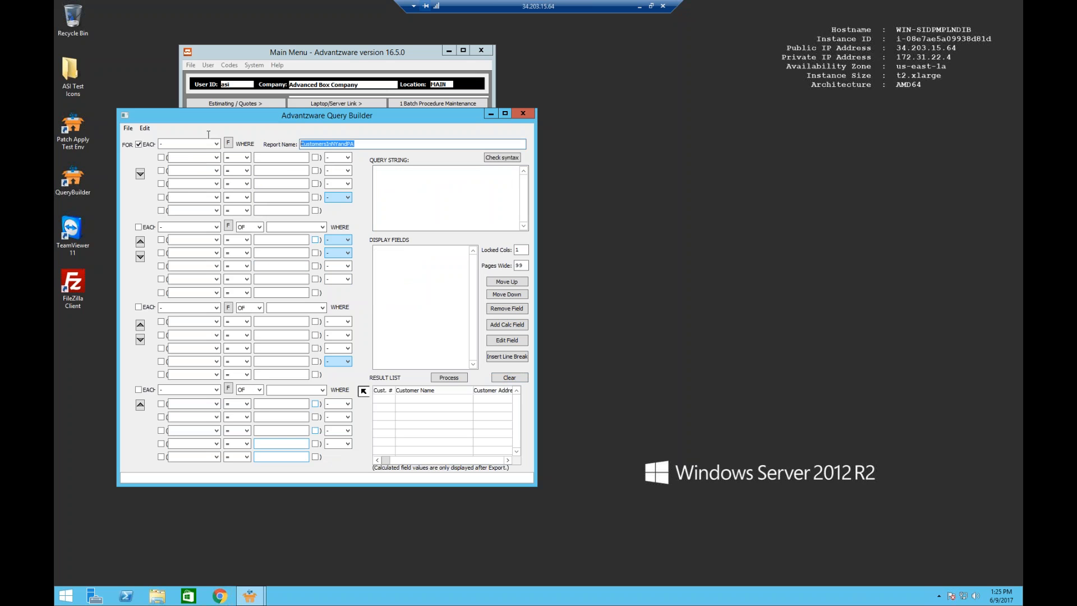
type("DemoOrderSFReport")
left_click(180, 147)
scroll(192, 247, "down", 12)
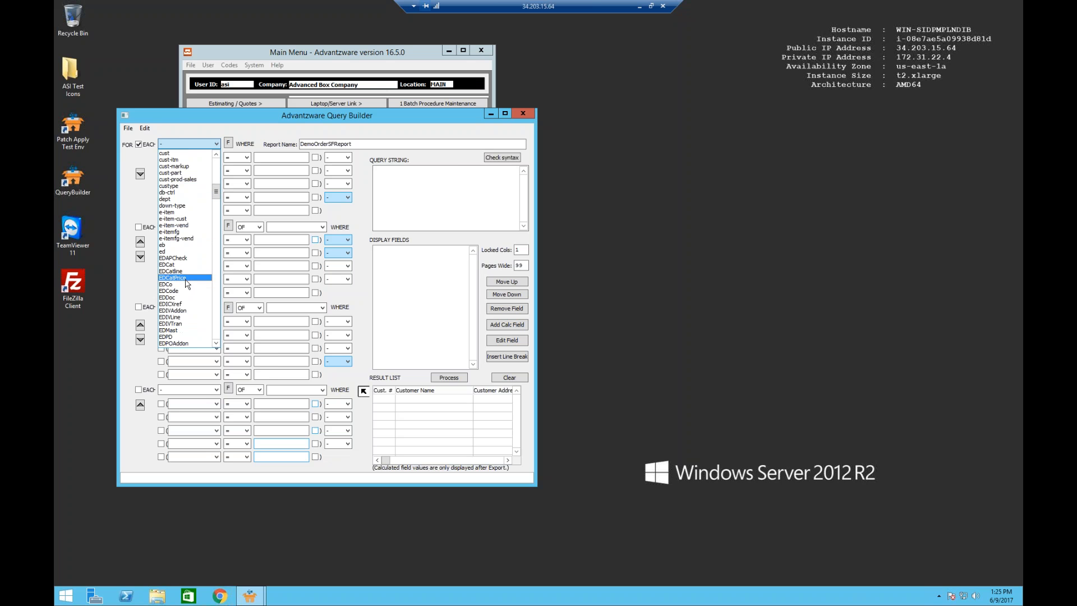
scroll(188, 280, "down", 15)
scroll(179, 290, "down", 15)
left_click_drag(215, 240, 217, 268)
left_click(172, 259)
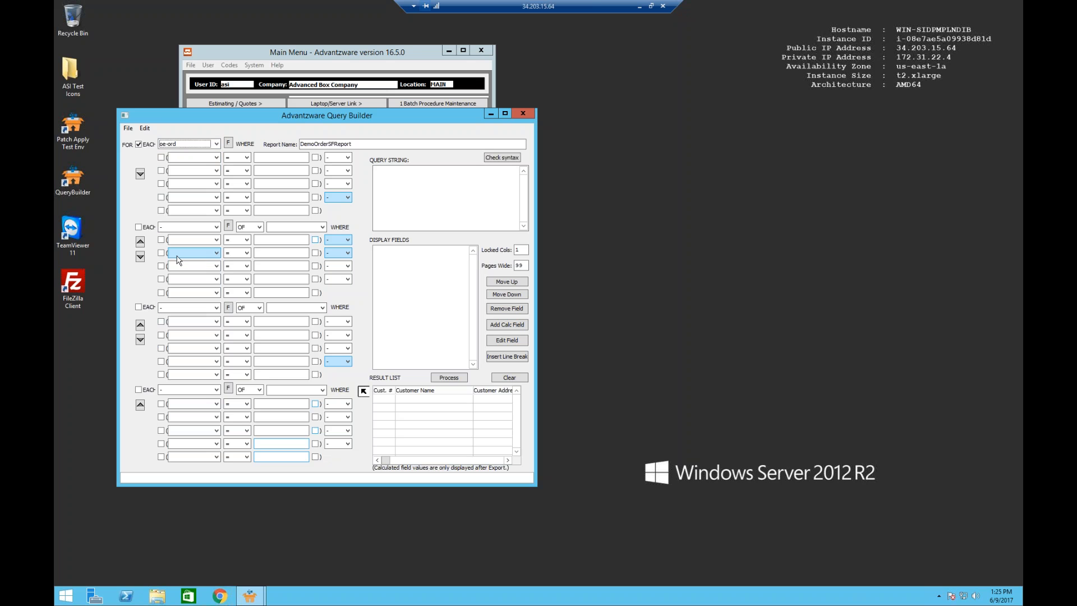
Add a condition on oe-ord that company equals 001, followed by AND
left_click(211, 159)
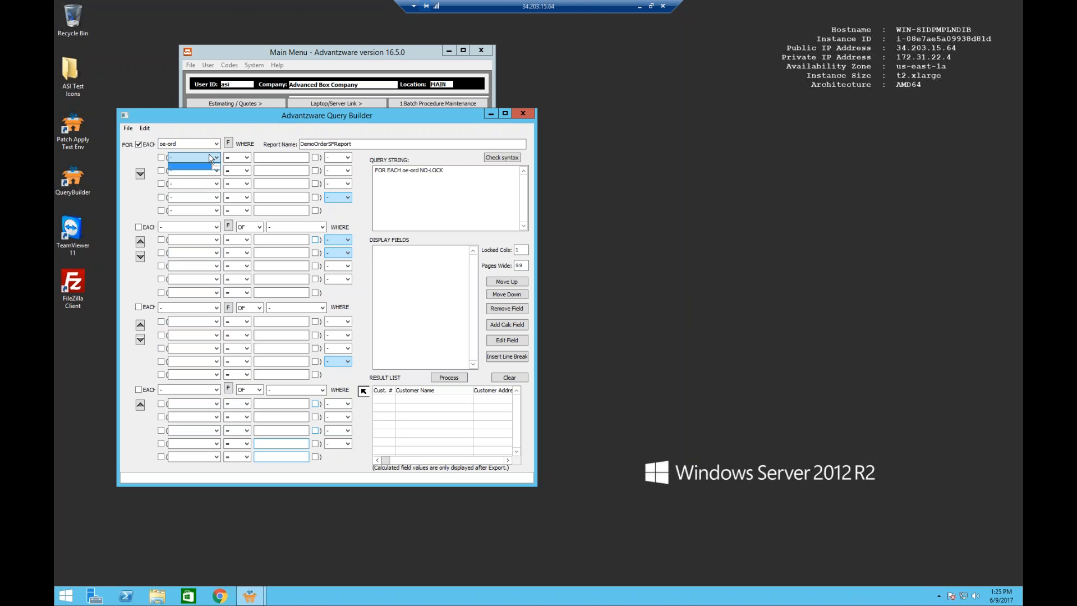
left_click(214, 164)
left_click(218, 160)
left_click(200, 170)
left_click(271, 156)
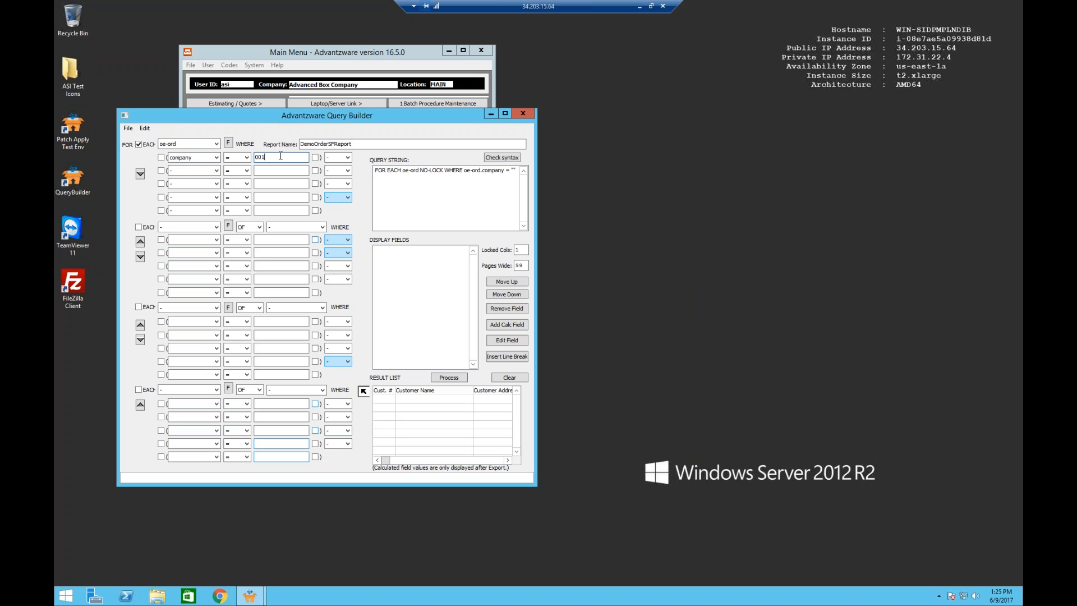
type("001")
left_click(338, 157)
left_click(334, 172)
Add a second oe-ord condition that cust-no equals the customer's number
left_click(193, 170)
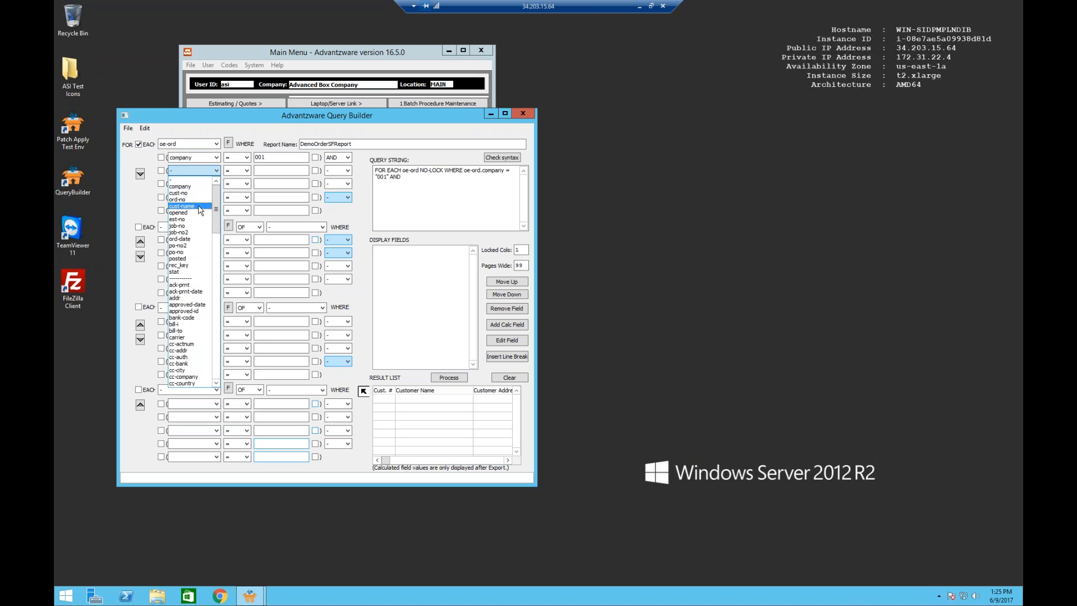
left_click(178, 193)
left_click(269, 171)
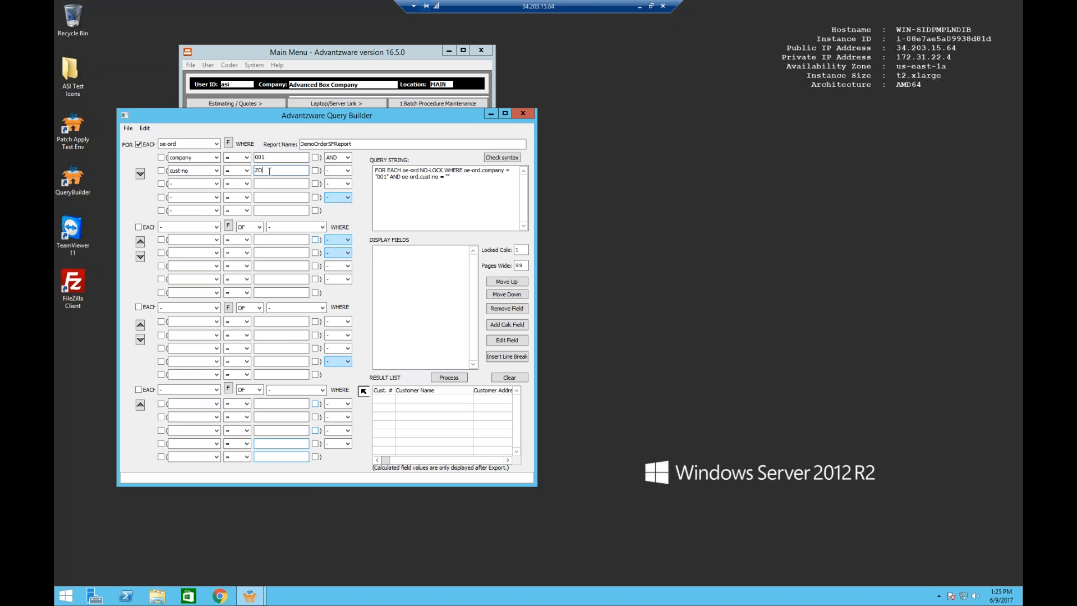
type("ZOV100")
left_click(340, 171)
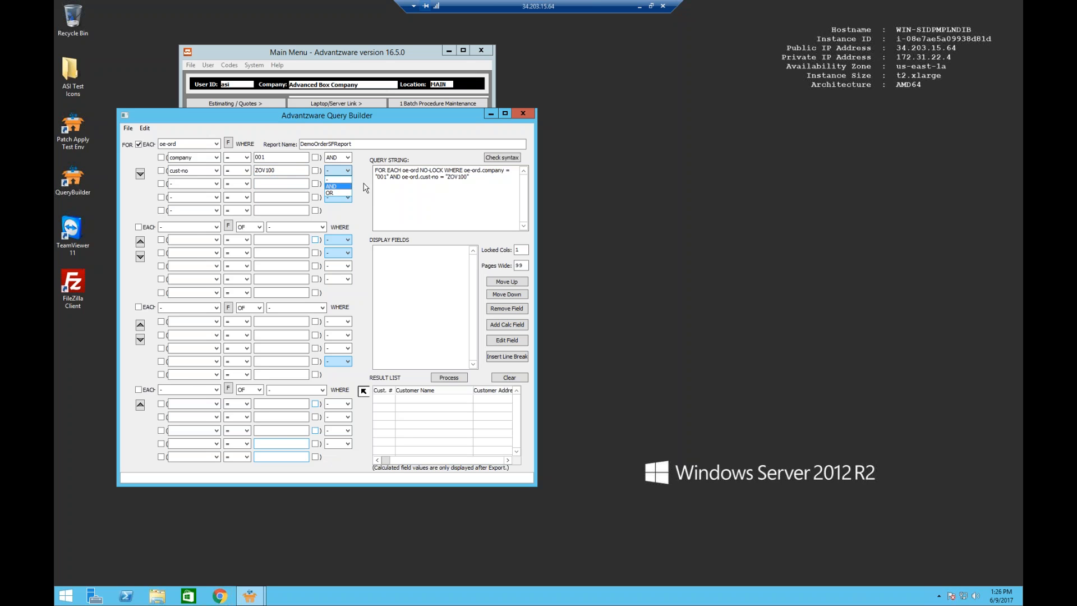
left_click(365, 176)
left_click(348, 171)
left_click(337, 180)
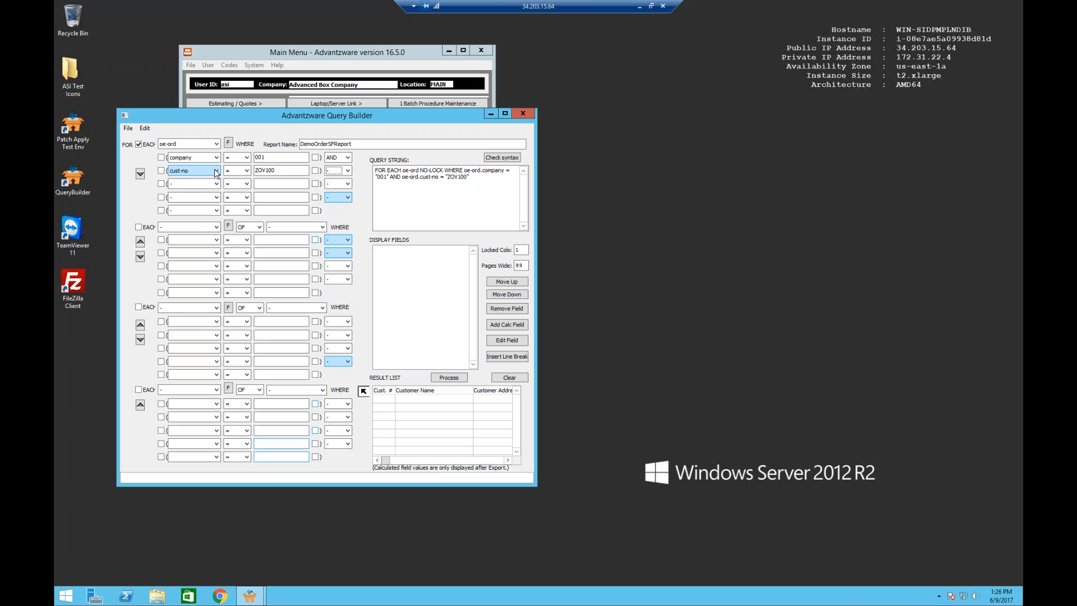
Join a third oe-ord condition with AND, requiring stat to be not equal (<>) to C
left_click_drag(277, 172, 255, 172)
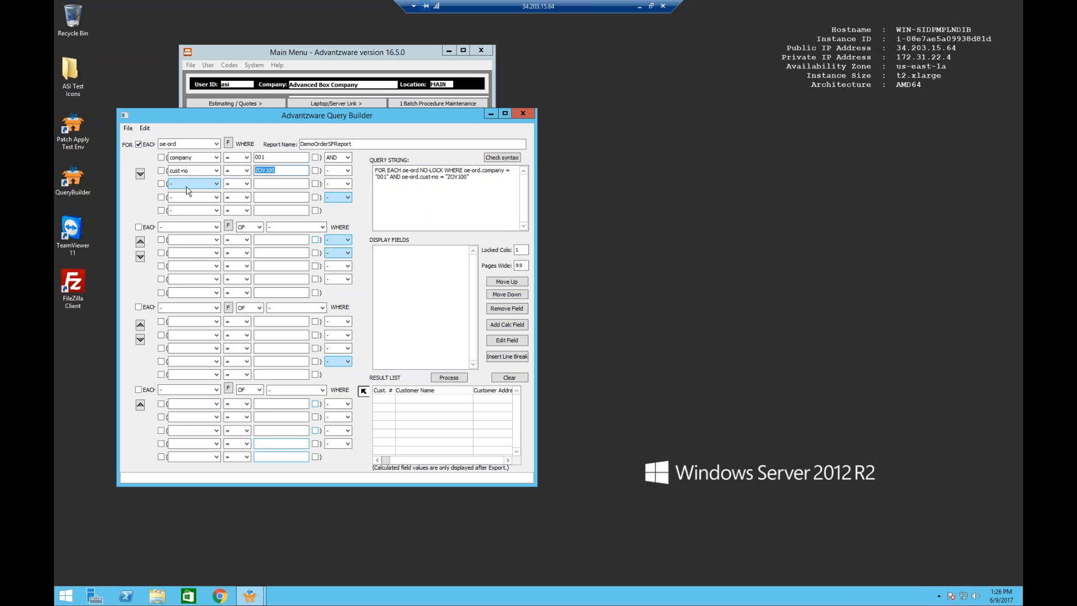
left_click(218, 185)
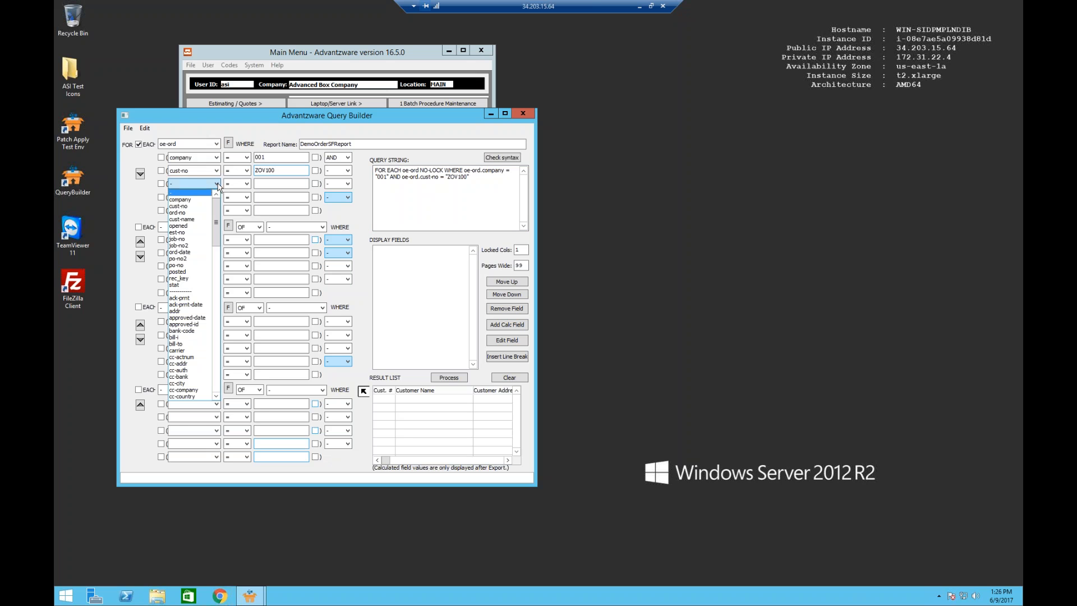
left_click(339, 177)
left_click(338, 173)
left_click(338, 186)
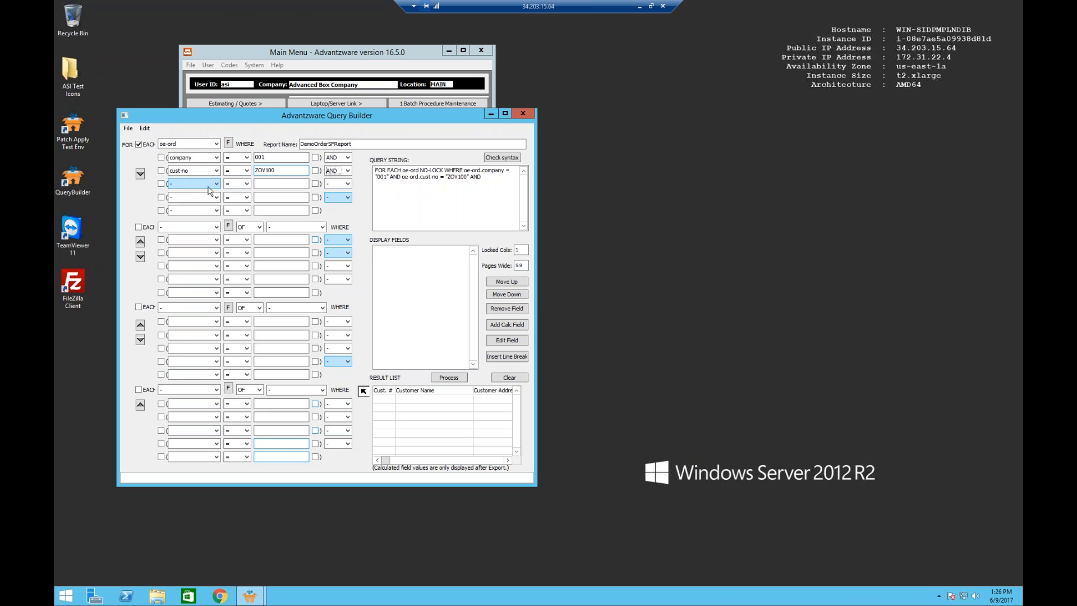
left_click(197, 184)
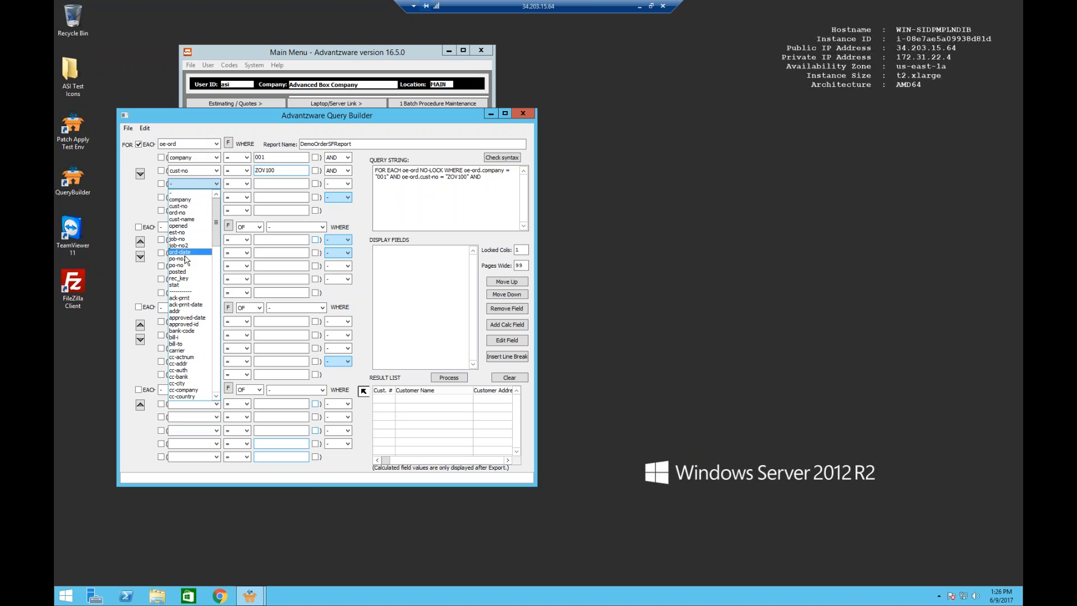
left_click(183, 285)
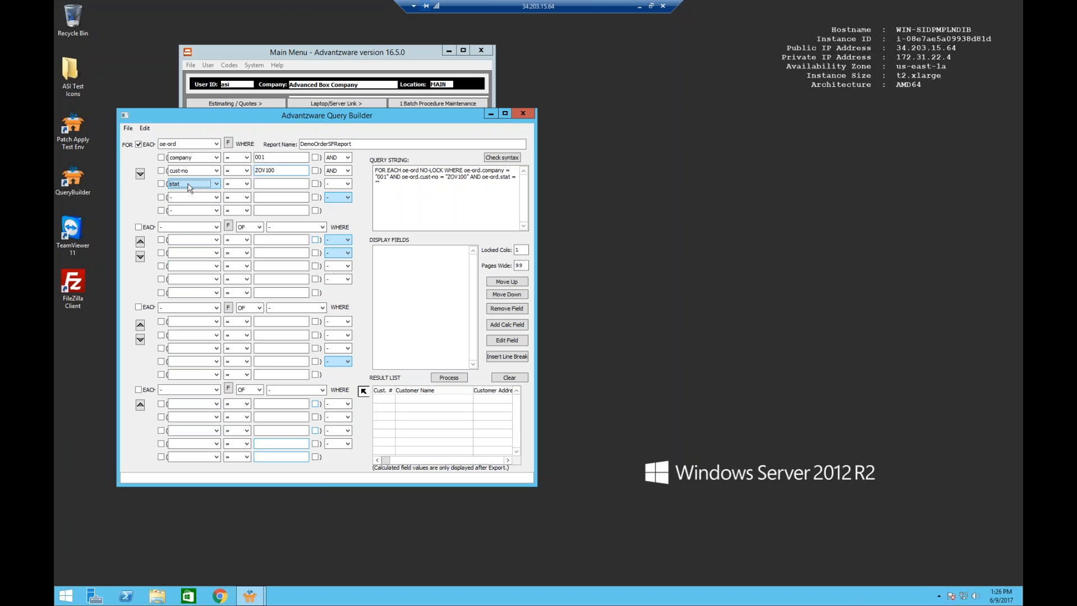
left_click(246, 187)
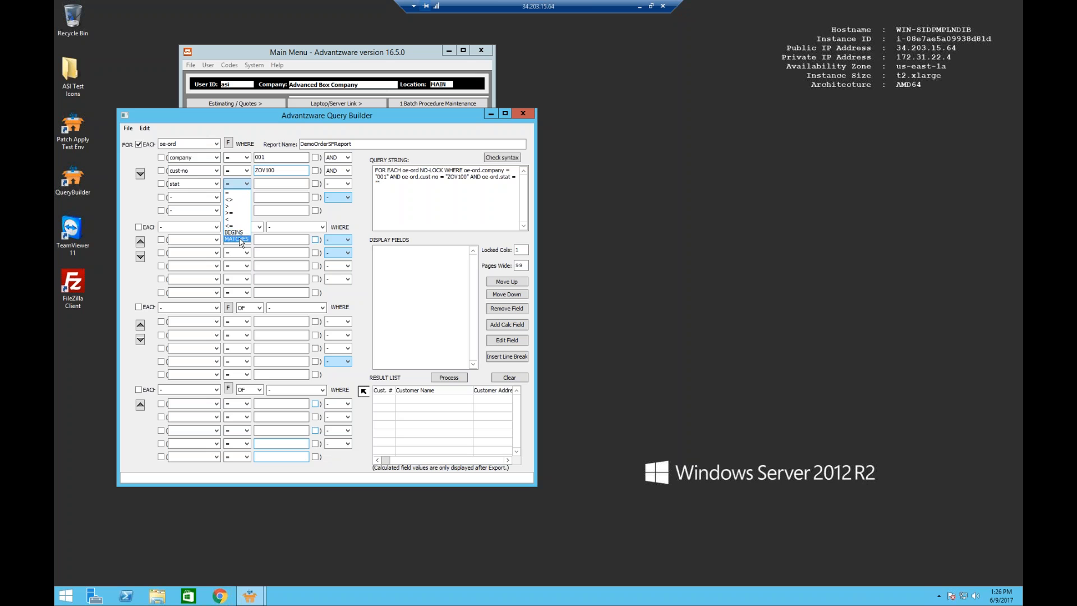
left_click(230, 199)
left_click(270, 184)
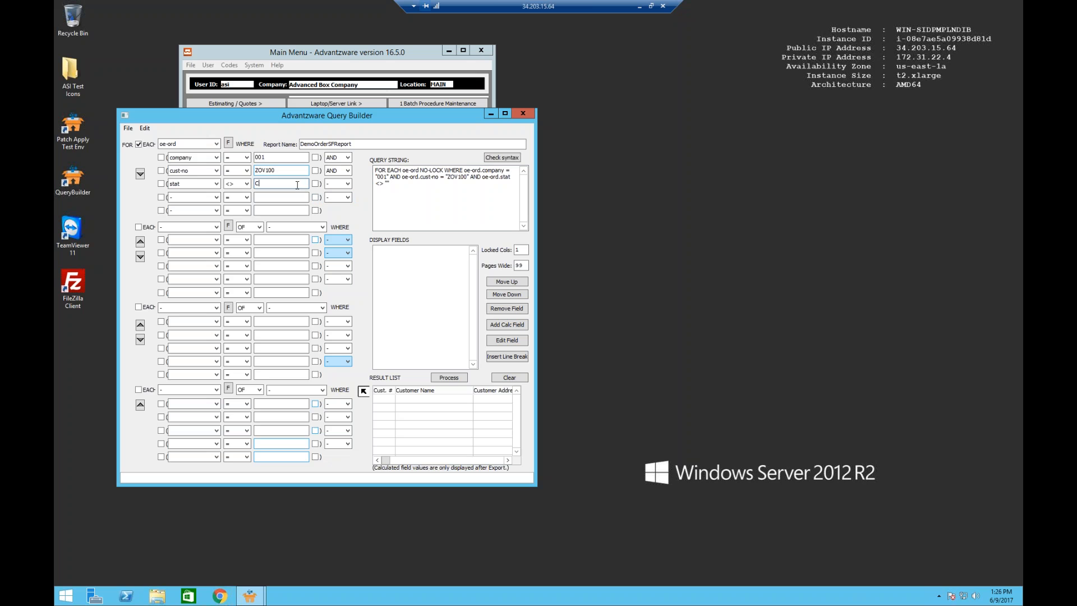
key("Tab")
Add oe-ordl as the second table and relate it to oe-ord with OF
left_click(185, 228)
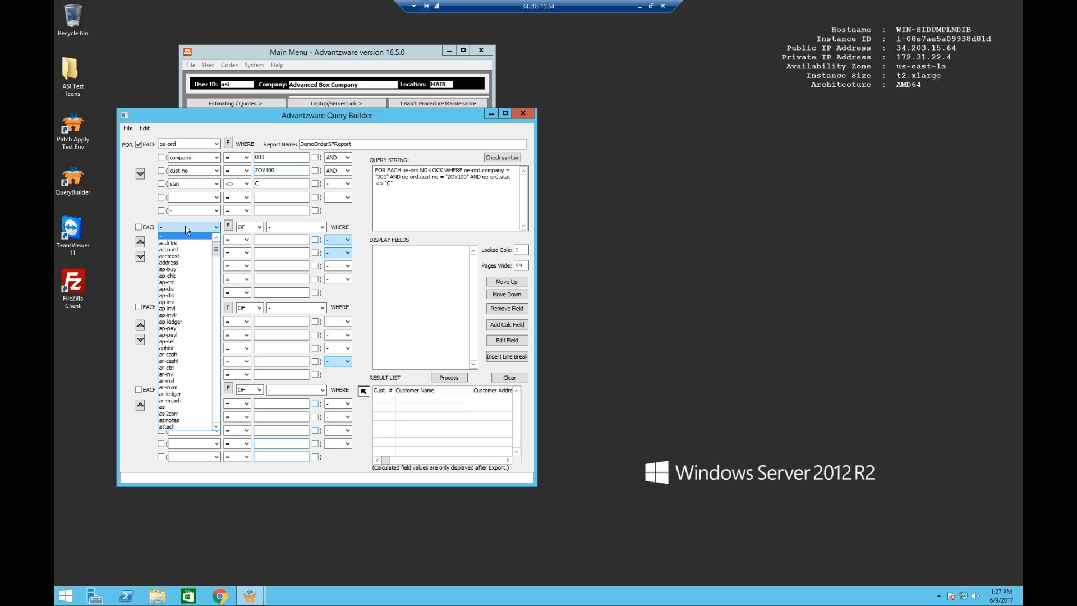
left_click_drag(215, 255, 212, 356)
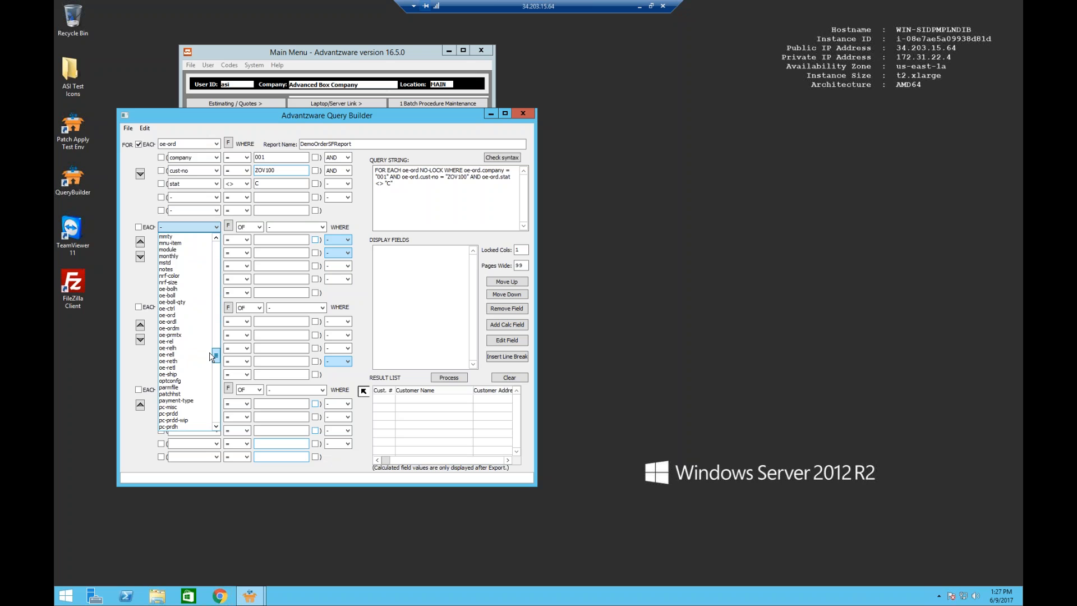
left_click(194, 324)
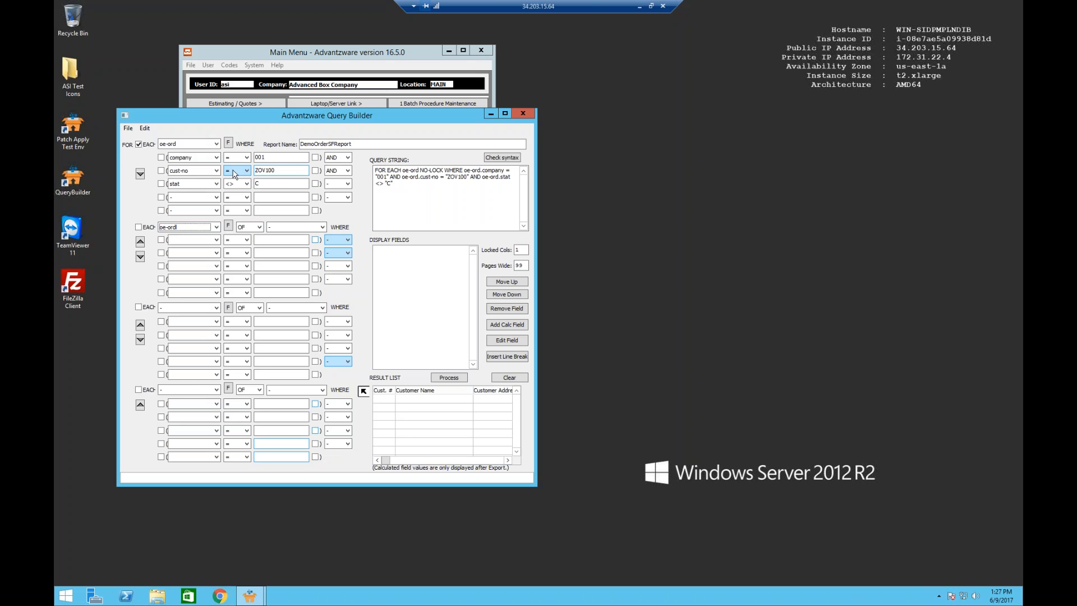
left_click(260, 227)
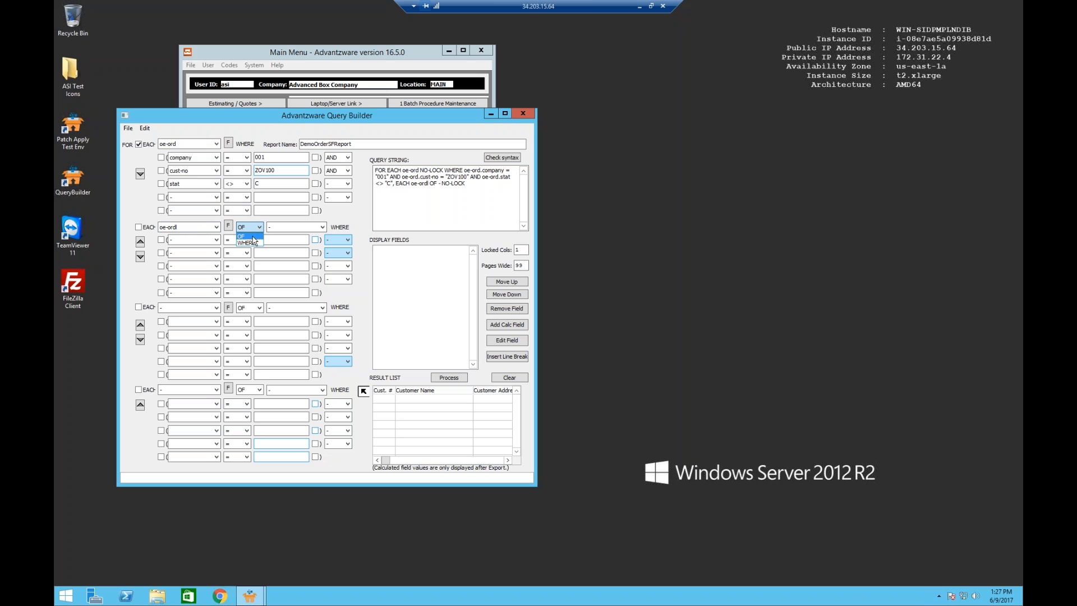
left_click(270, 223)
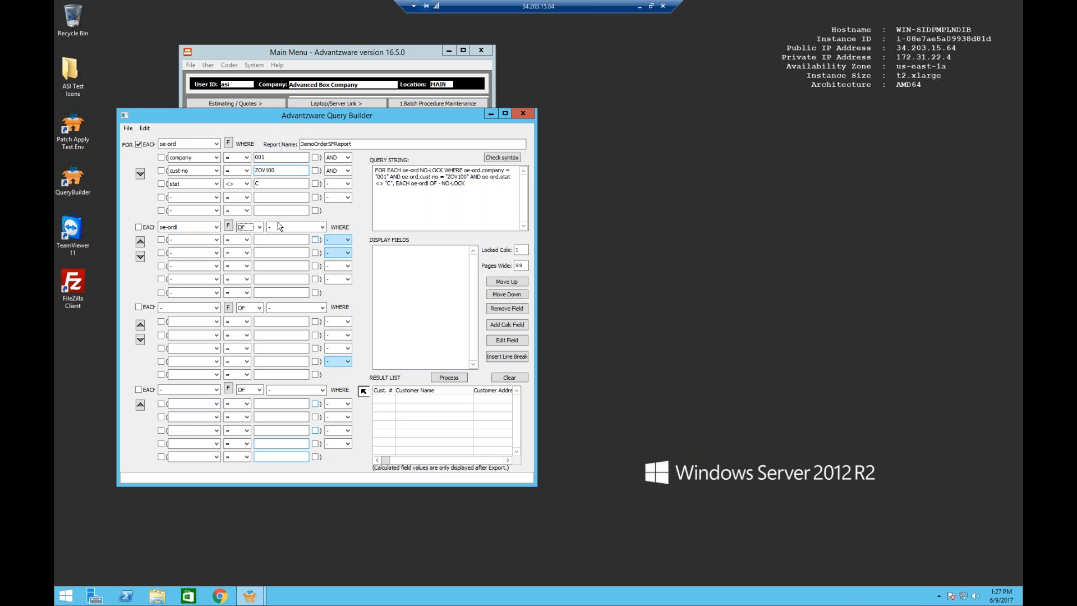
left_click(315, 228)
left_click(299, 245)
Check the query's syntax and enable EACH for the oe-ordl table
left_click(501, 159)
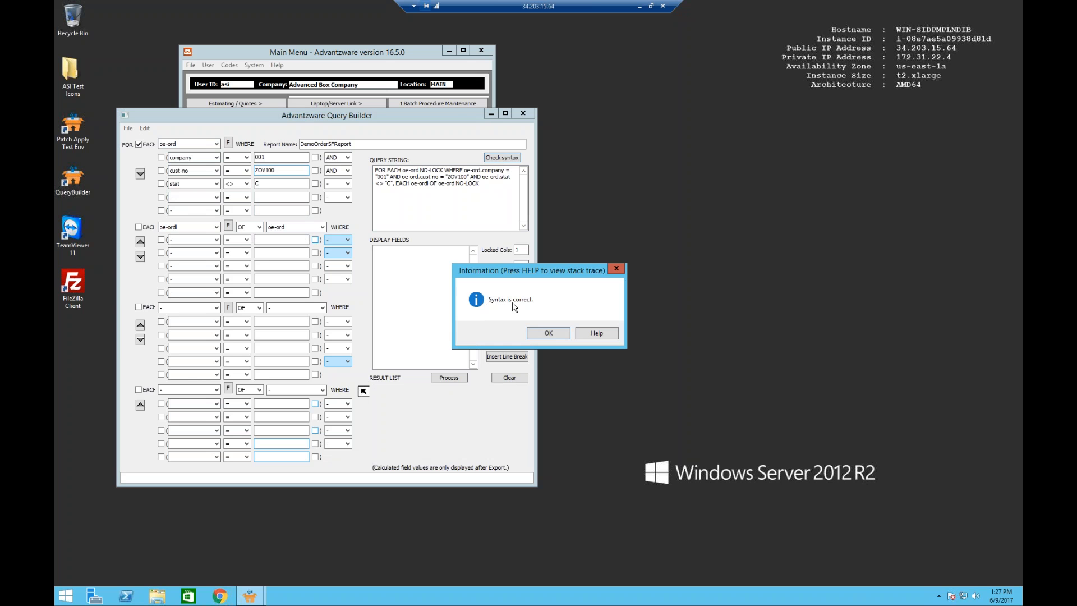
left_click(547, 333)
left_click(140, 227)
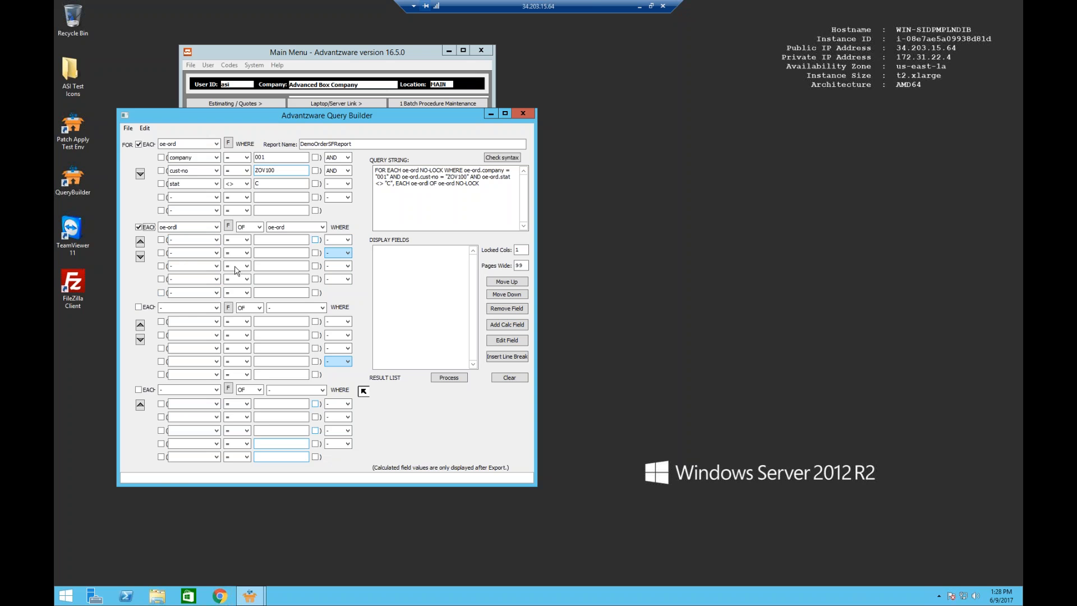
Add itemfg as the third table and set its relation to WHERE
left_click(182, 312)
left_click_drag(214, 337, 202, 409)
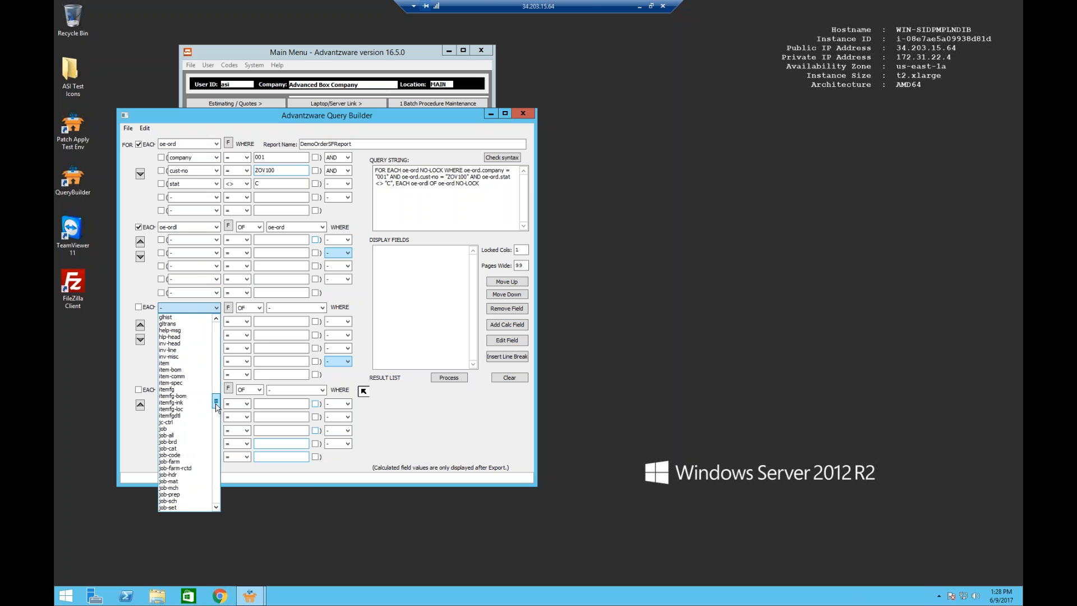
left_click(182, 363)
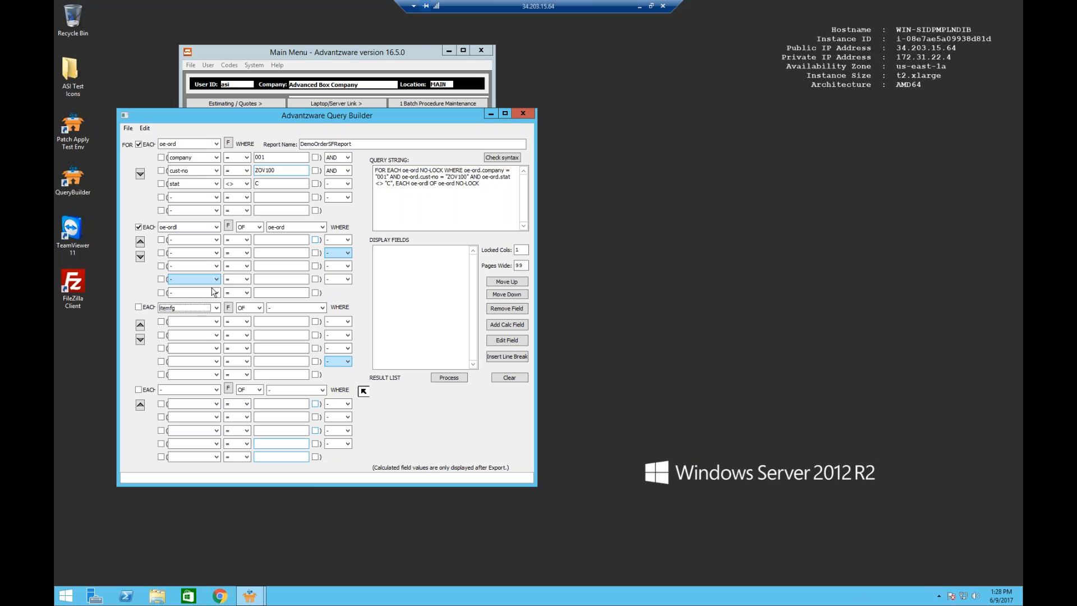
left_click(254, 310)
left_click(247, 323)
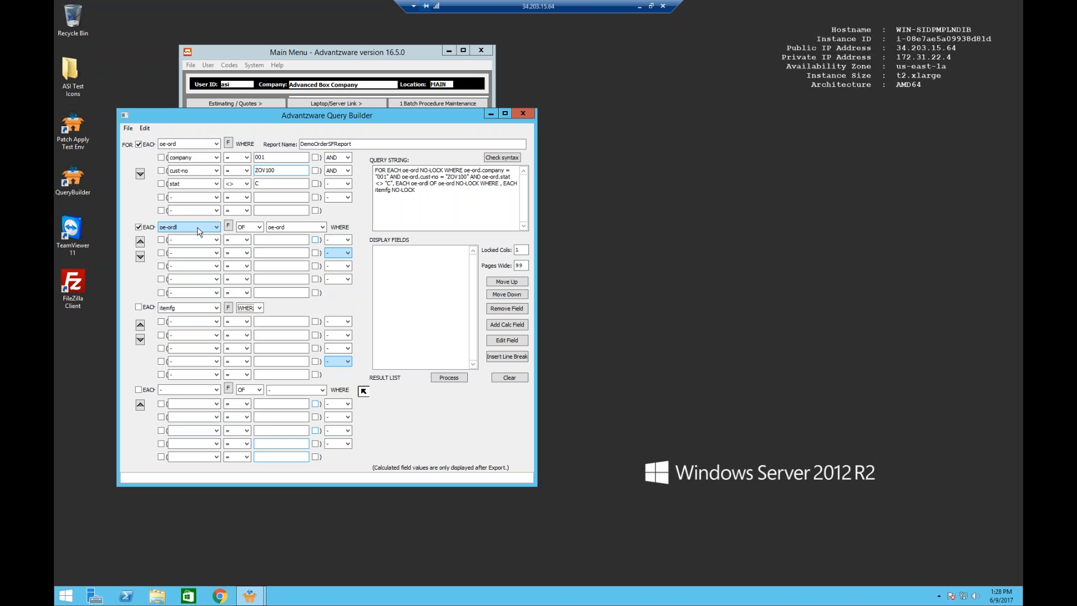
Add a condition on itemfg that company equals 001
left_click(196, 321)
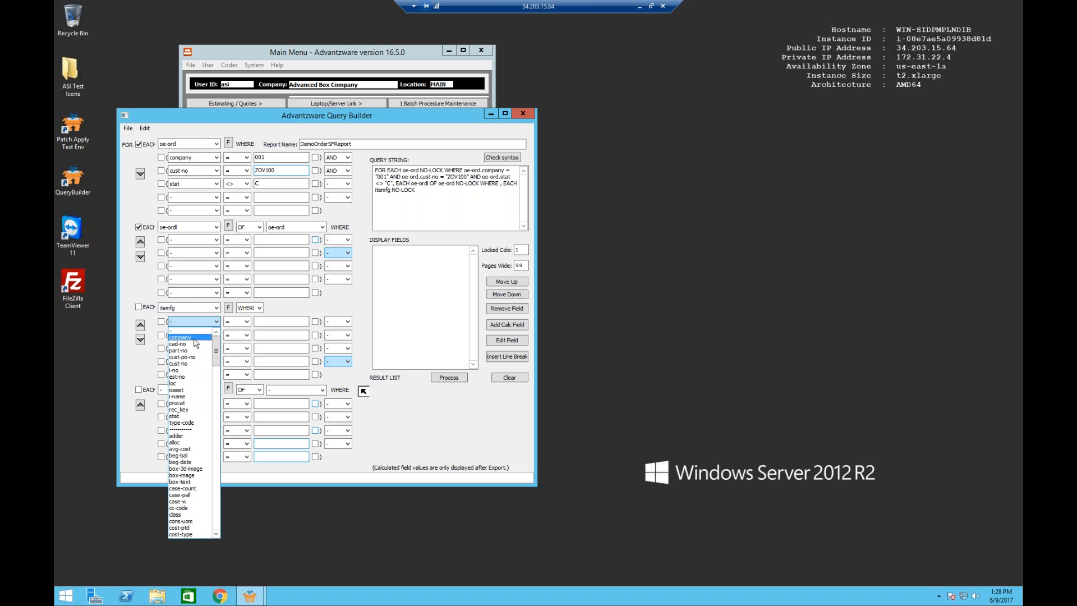
left_click(199, 338)
left_click(270, 321)
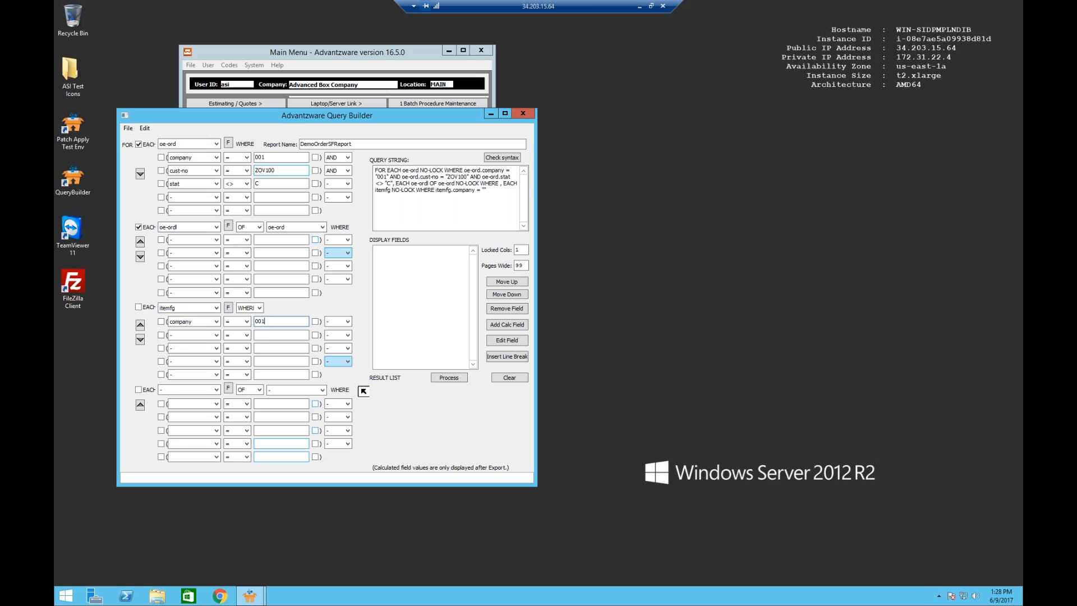
Add an itemfg condition that i-no equals oe-ordl.i-no, joining it to the company condition with AND
left_click(216, 336)
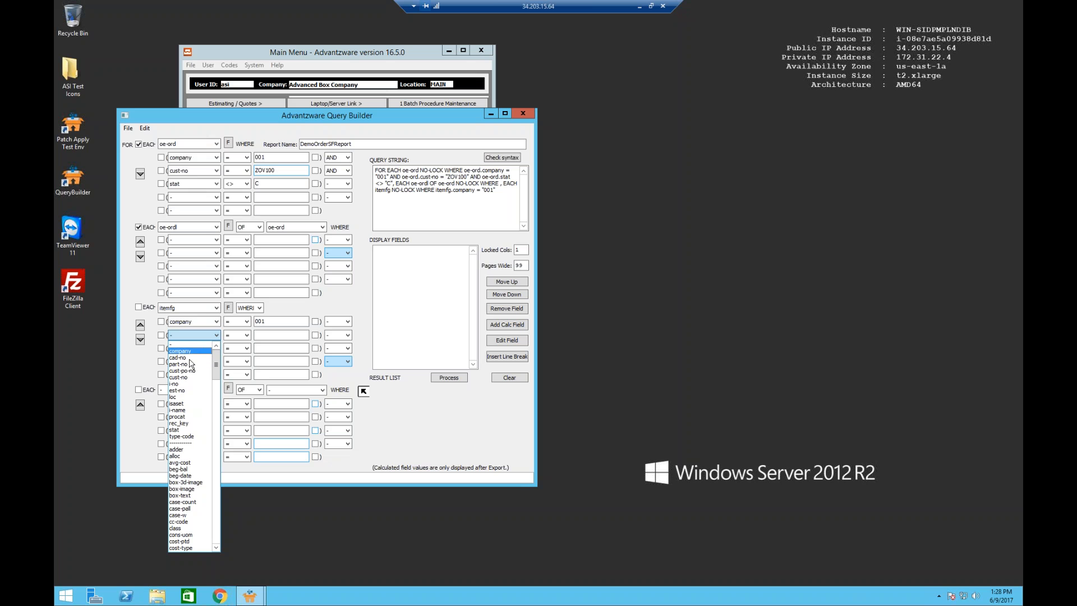
left_click(188, 384)
left_click(272, 336)
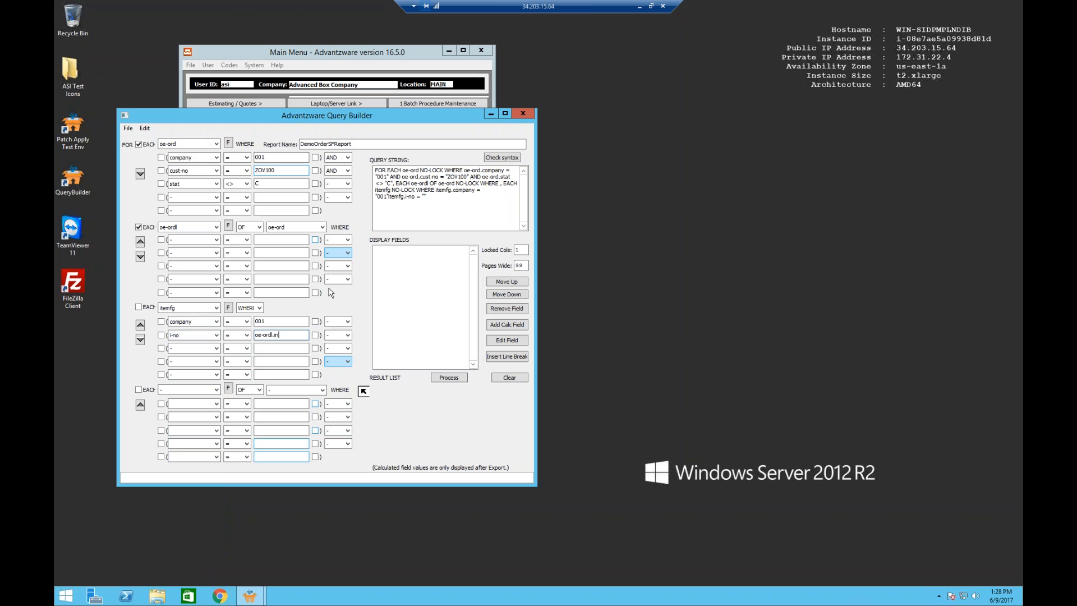
key("Tab")
type("-")
left_click(193, 337)
left_click(289, 335)
left_click(279, 336)
key("Tab")
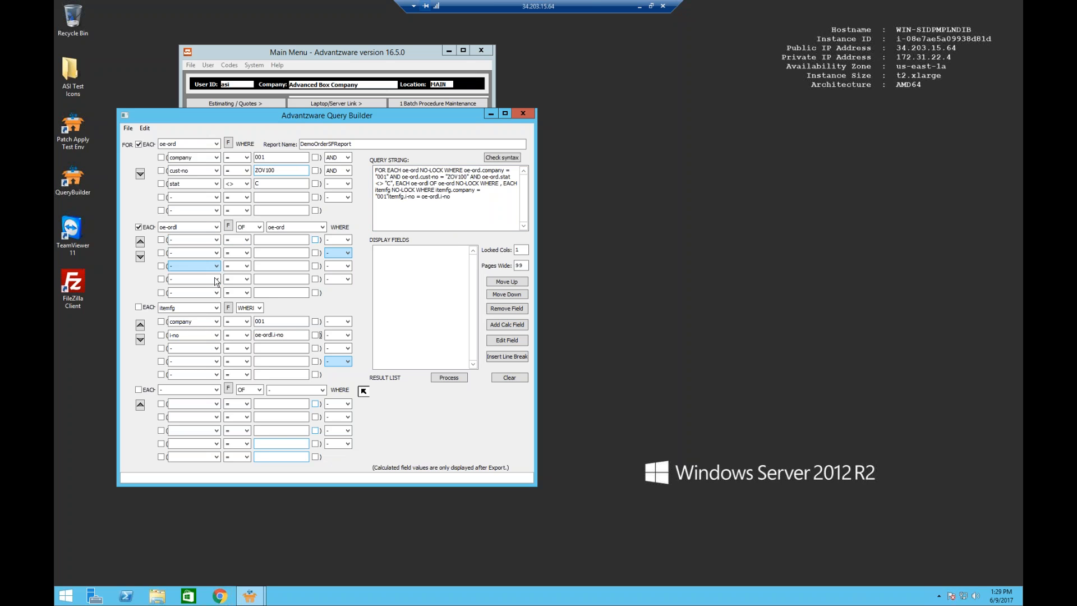
left_click(343, 321)
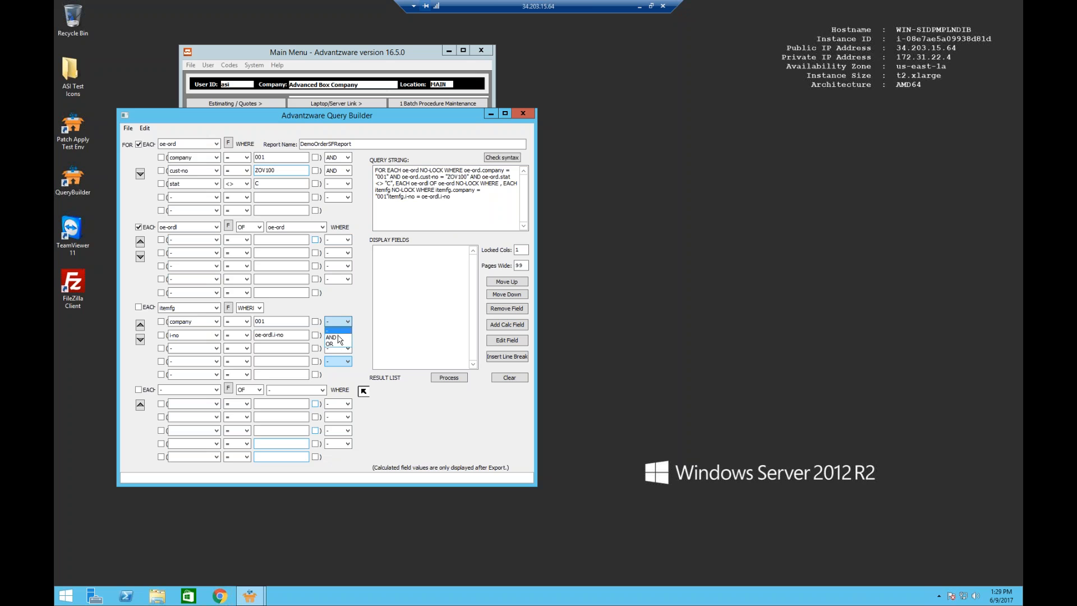
left_click(337, 335)
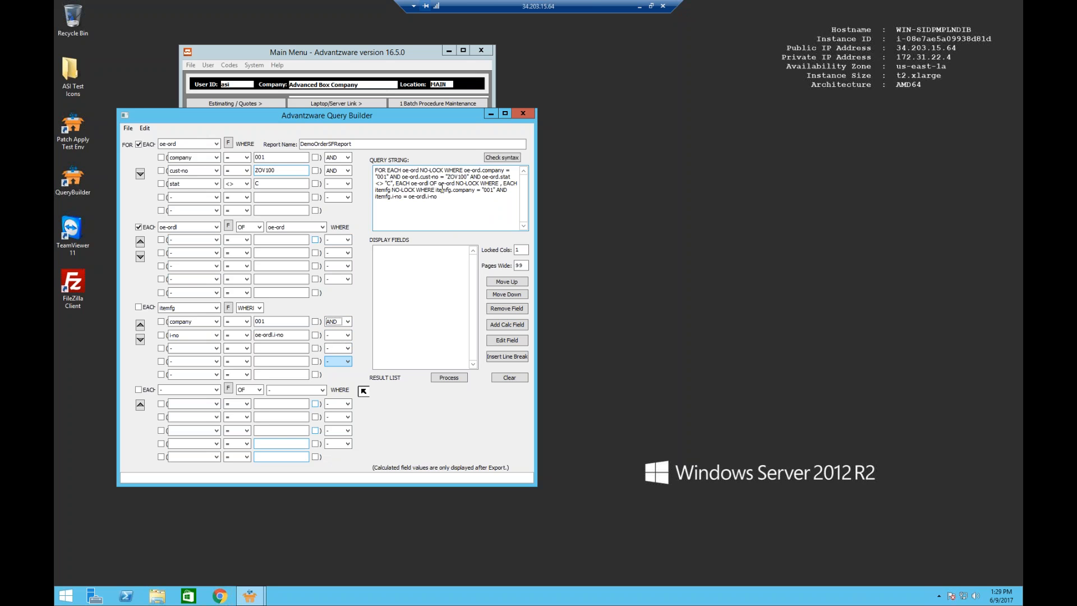
Check the syntax of the three-table query and process it
left_click(503, 157)
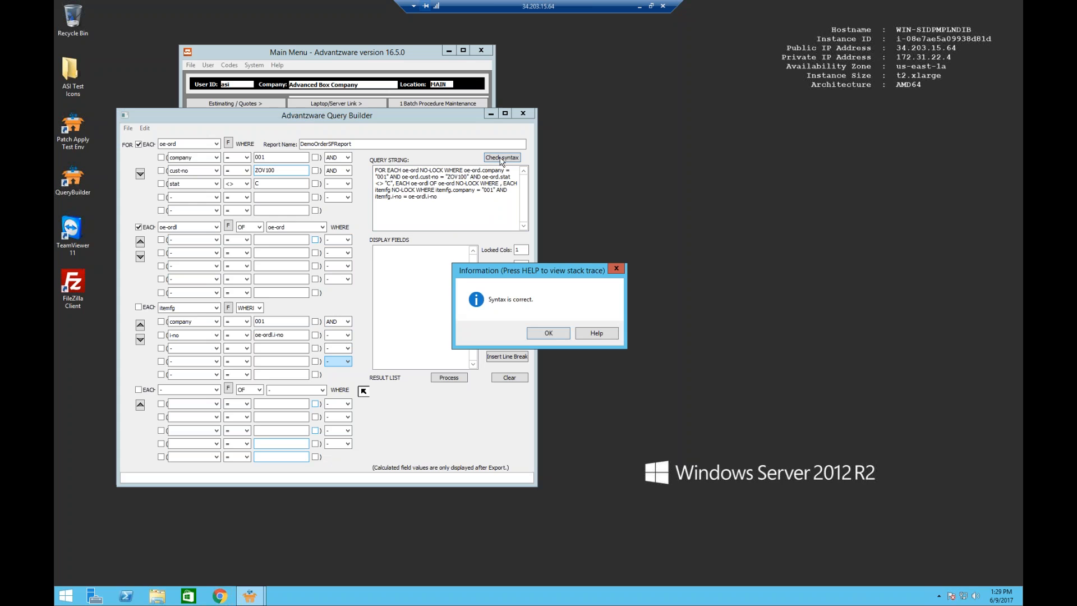
left_click(540, 335)
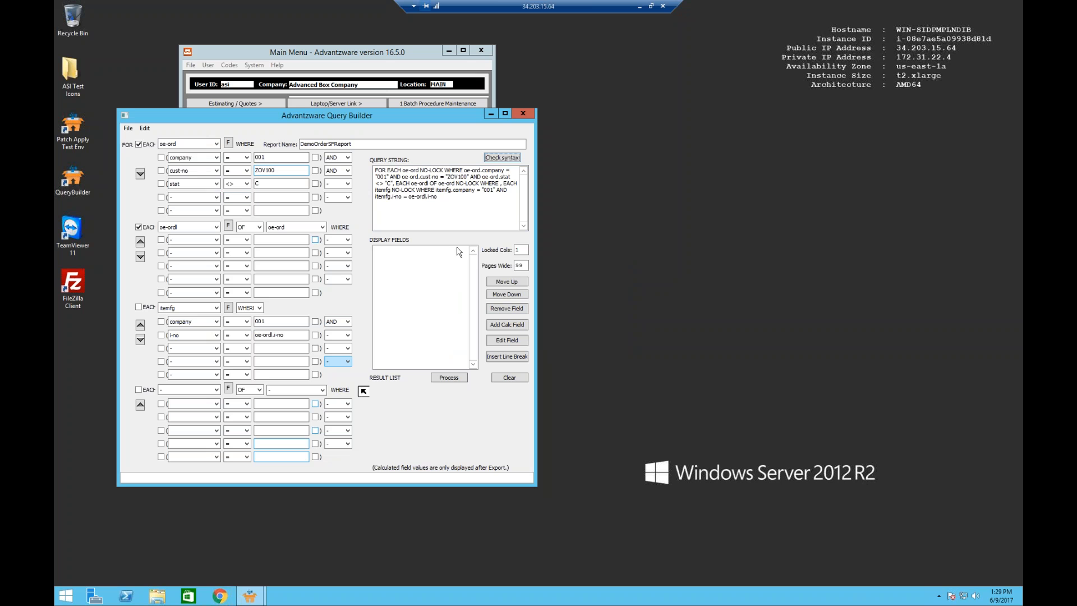
left_click(449, 379)
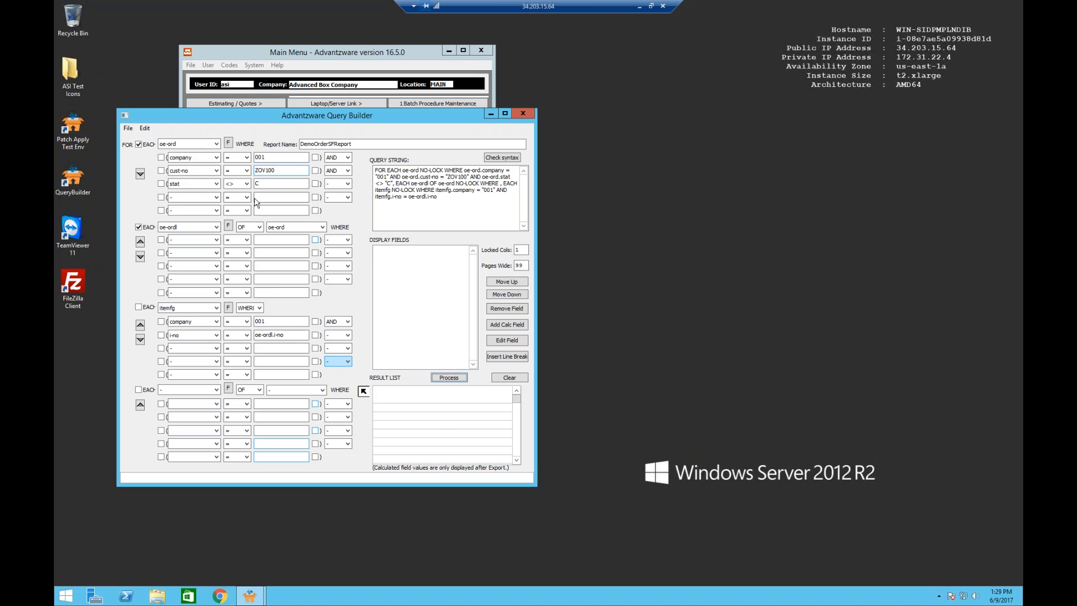
Add the ord-no field of the oe-ord table to the display fields
left_click(229, 144)
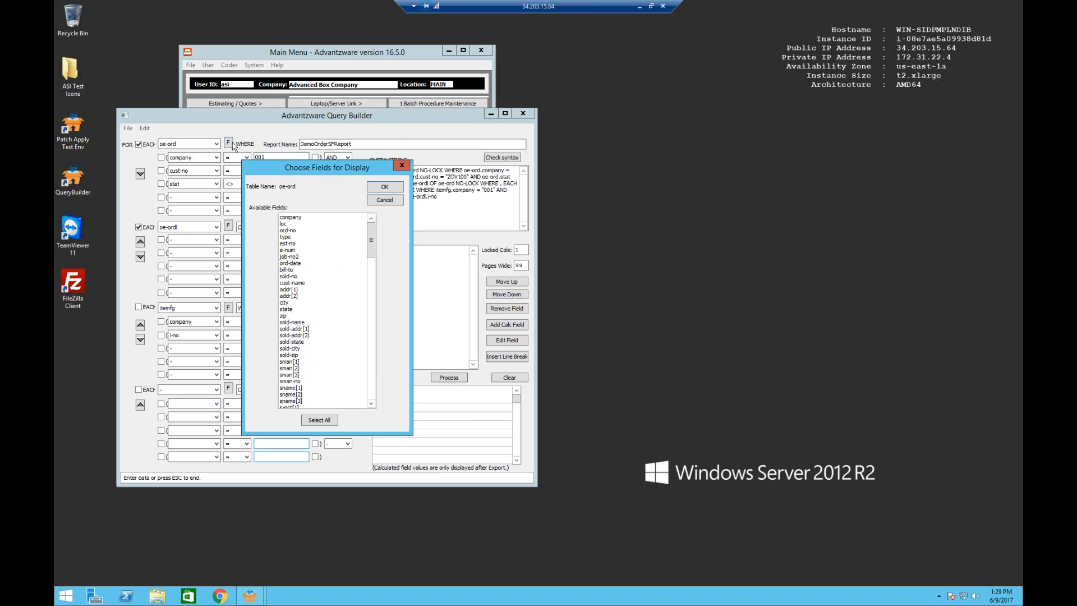
left_click(300, 231)
left_click(385, 191)
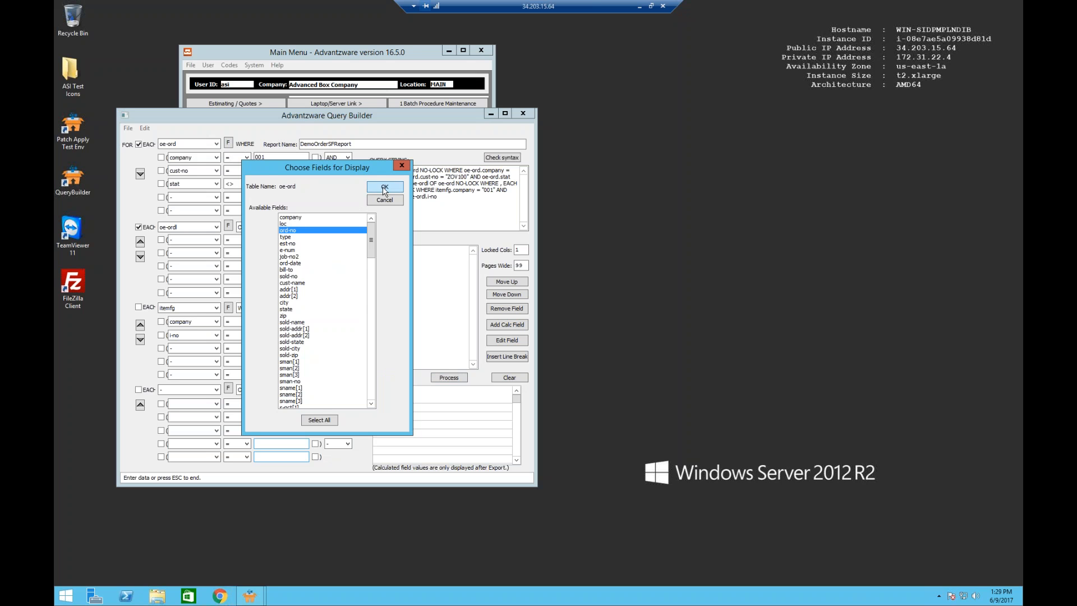
Add the i-no, i-name and qty fields of the oe-ordl table to the display fields
left_click(229, 225)
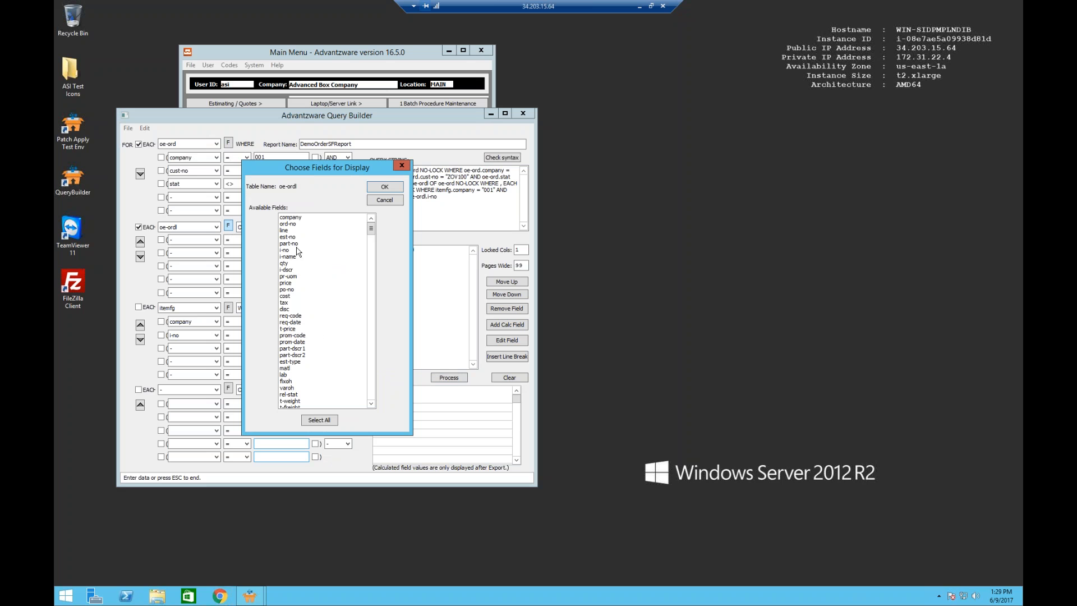
left_click(294, 250)
left_click(294, 257)
left_click(294, 264)
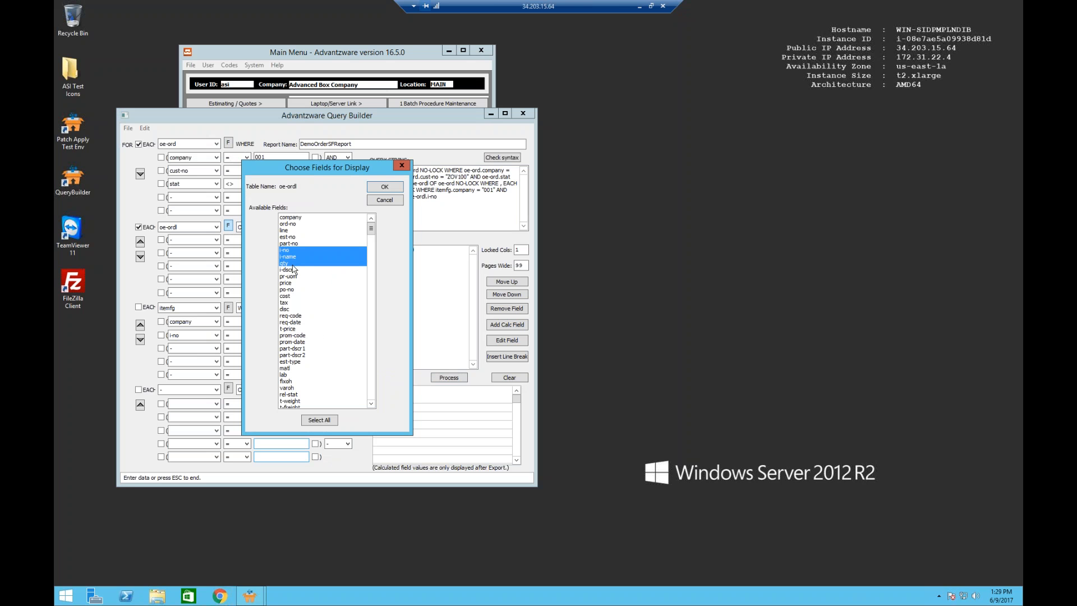
left_click(384, 188)
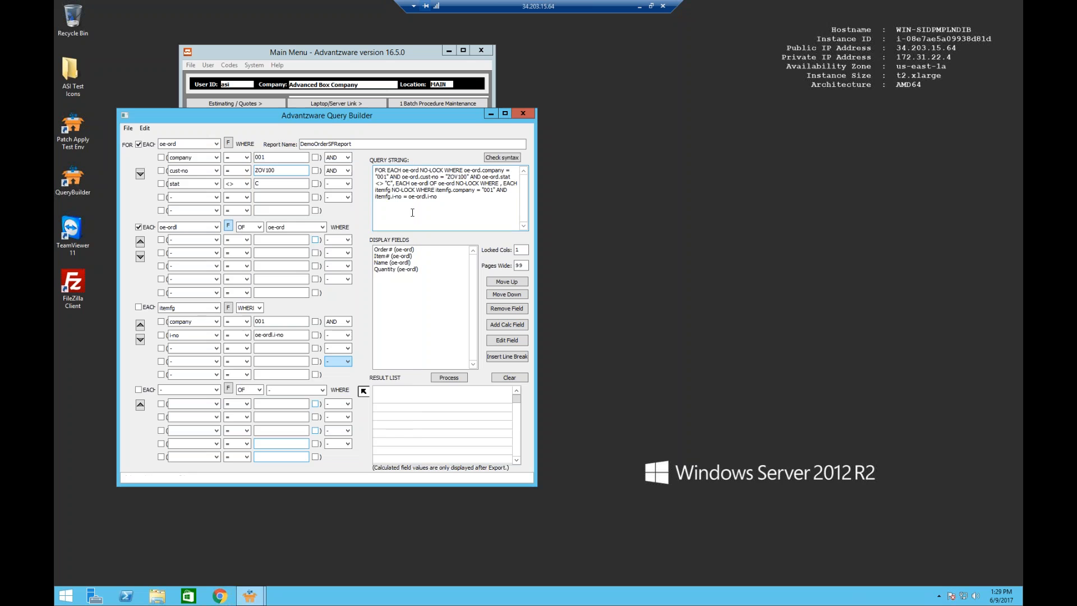
Add the procat and t-sqft fields of the itemfg table to the display fields
left_click(228, 307)
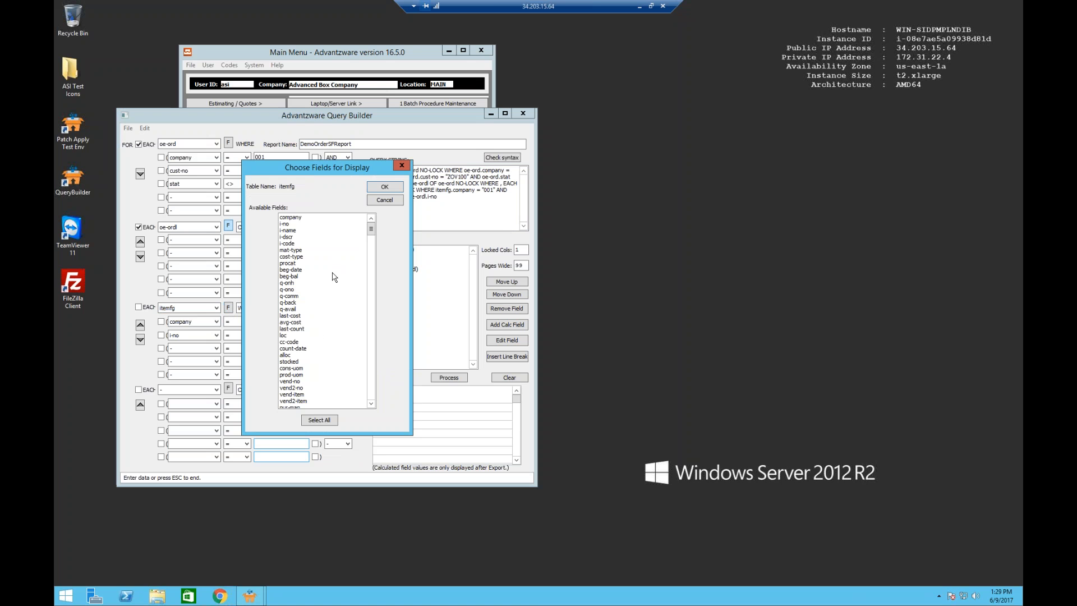
left_click(294, 264)
scroll(320, 324, "down", 9)
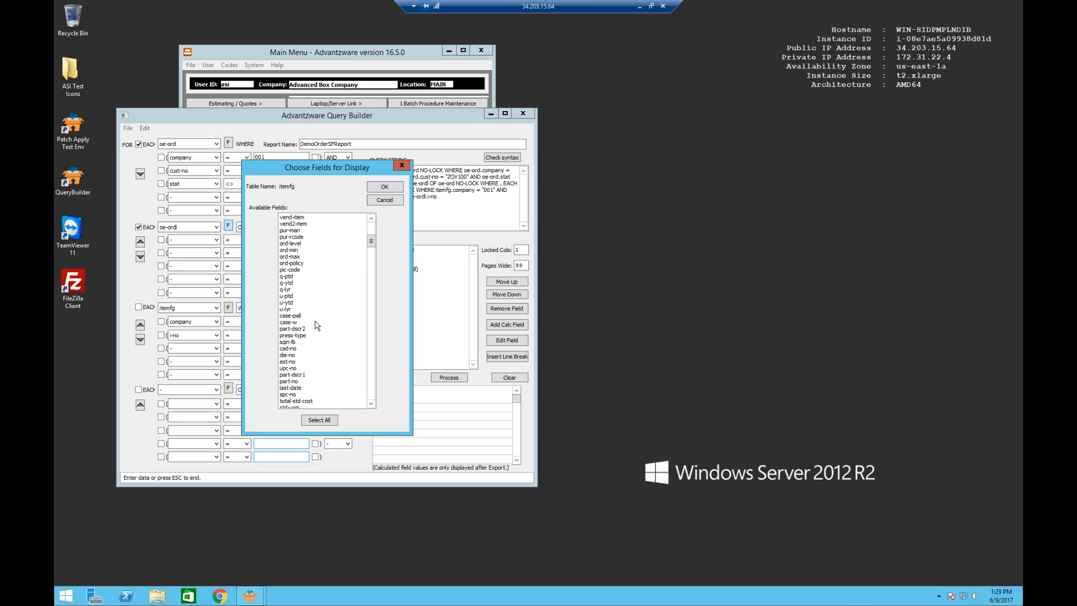
scroll(314, 323, "down", 10)
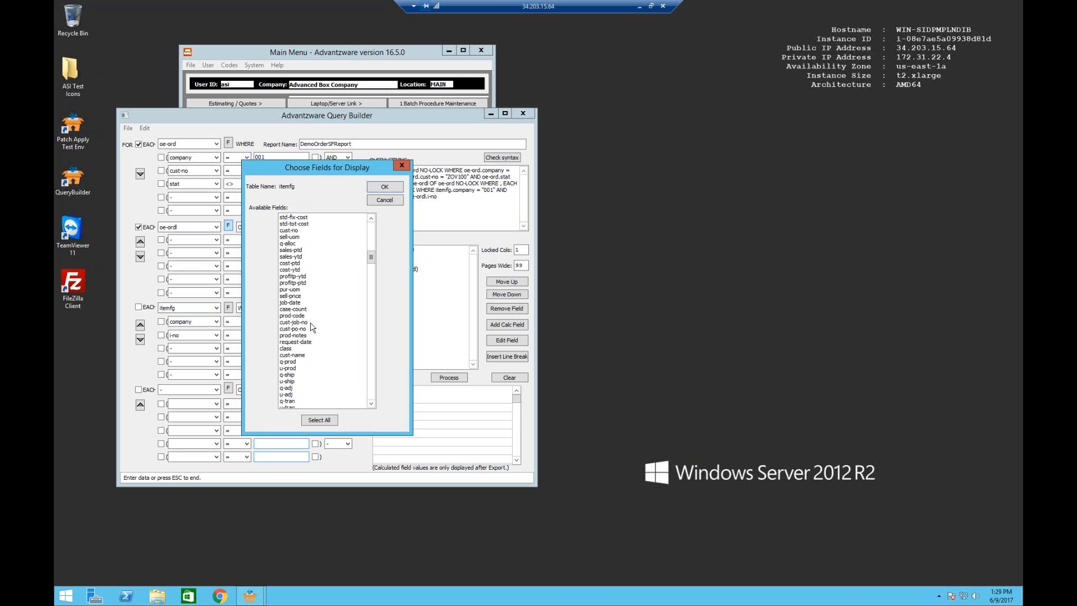
scroll(312, 328, "down", 15)
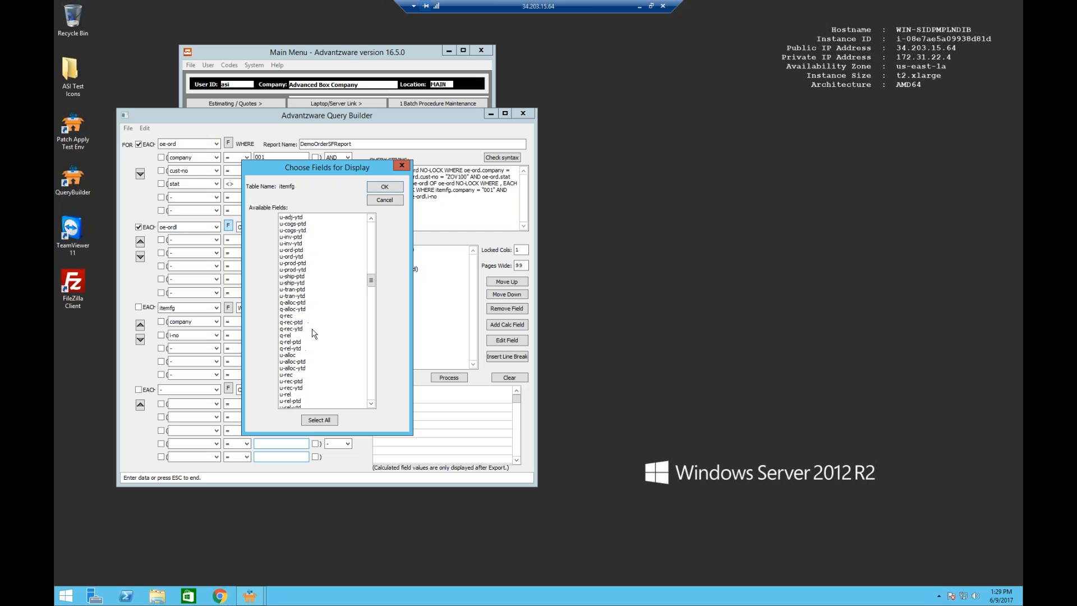
left_click(318, 310)
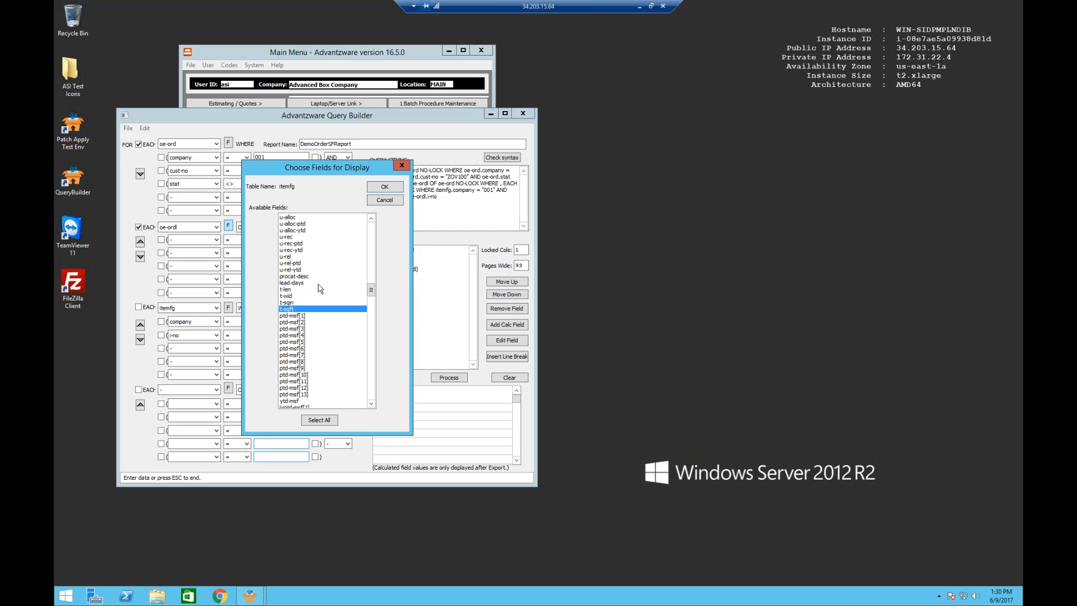
left_click_drag(371, 290, 371, 226)
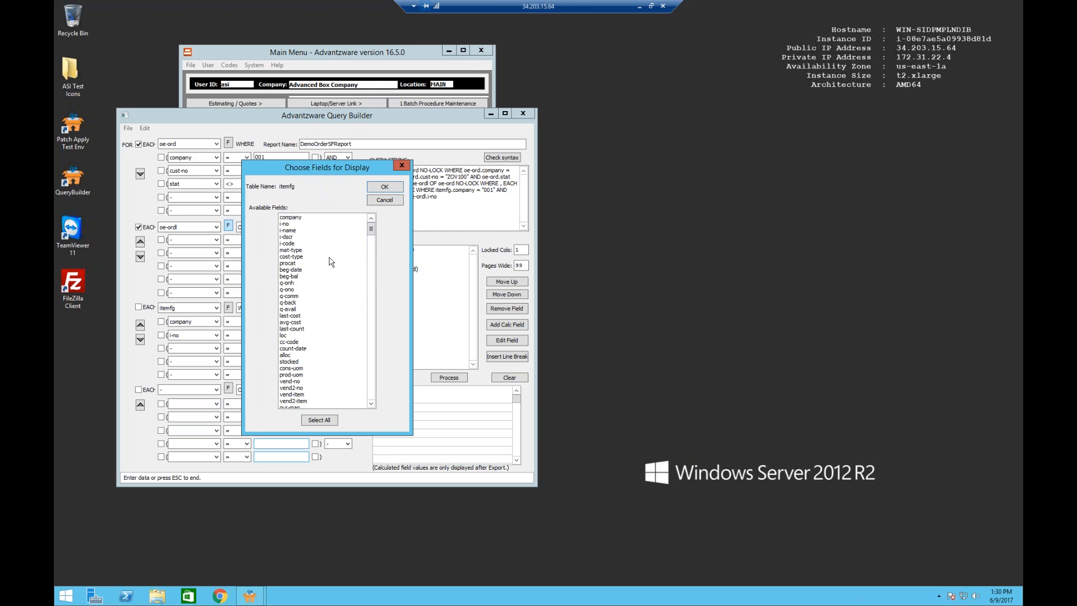
left_click(291, 263)
left_click(385, 187)
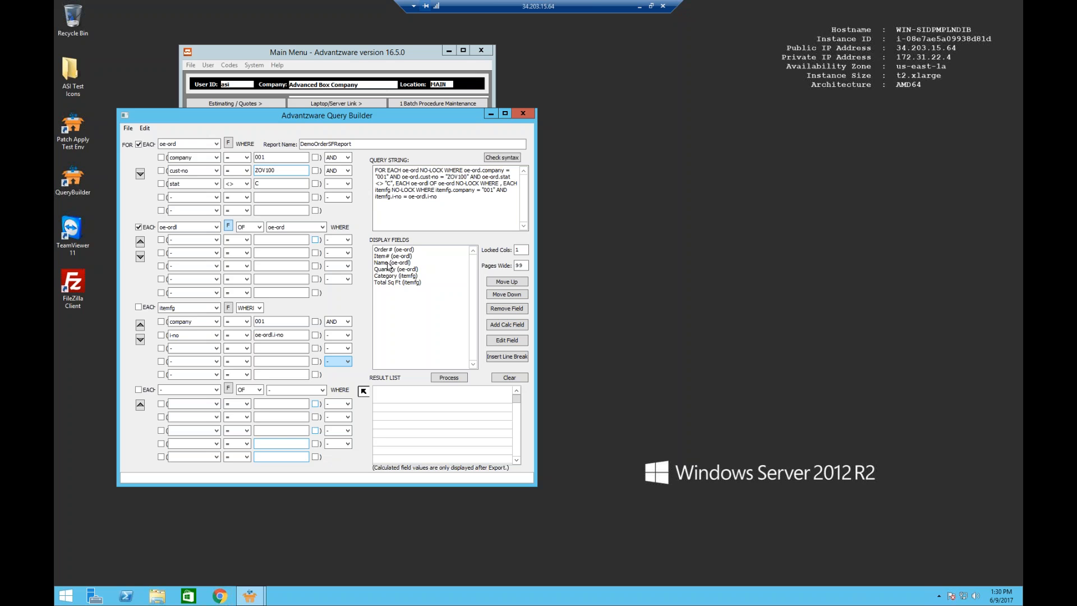
Process the query and review the enlarged result list with the Item# column widened, then restore its size
left_click(446, 378)
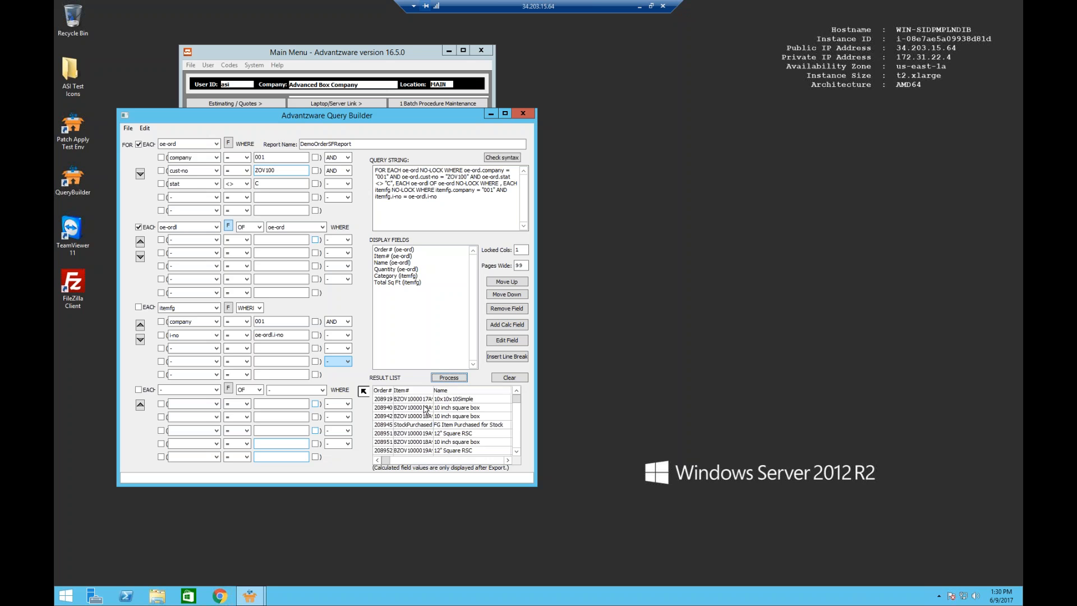
left_click(364, 373)
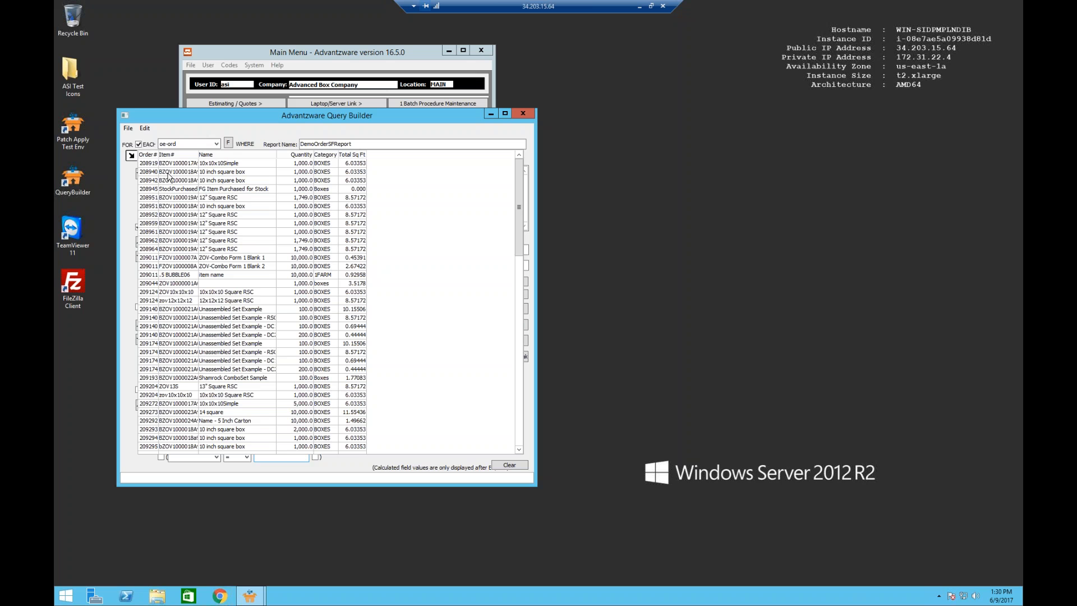
left_click_drag(200, 156, 221, 156)
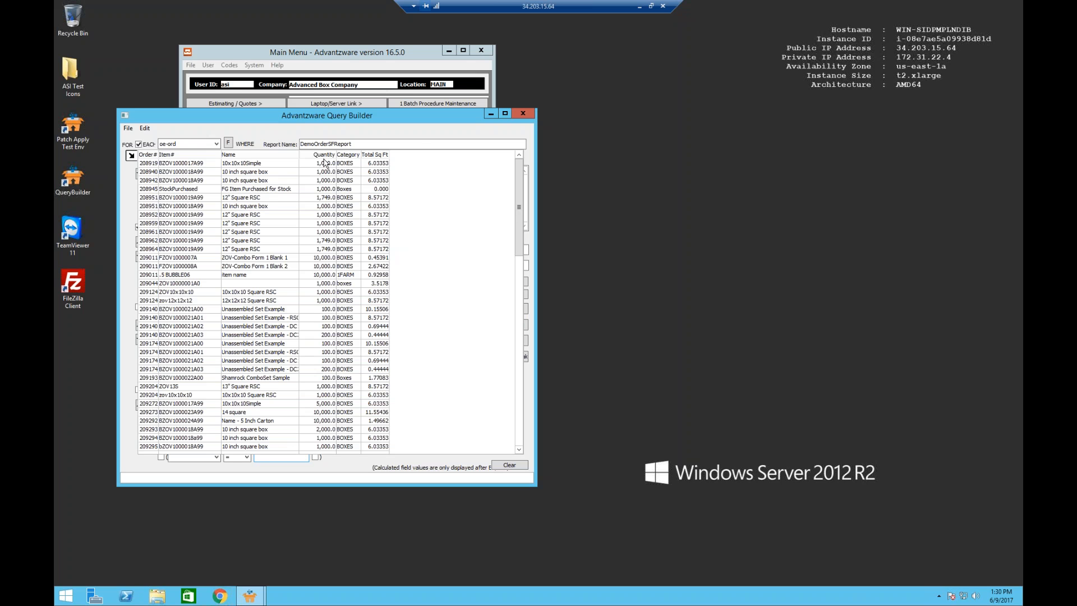
left_click(132, 156)
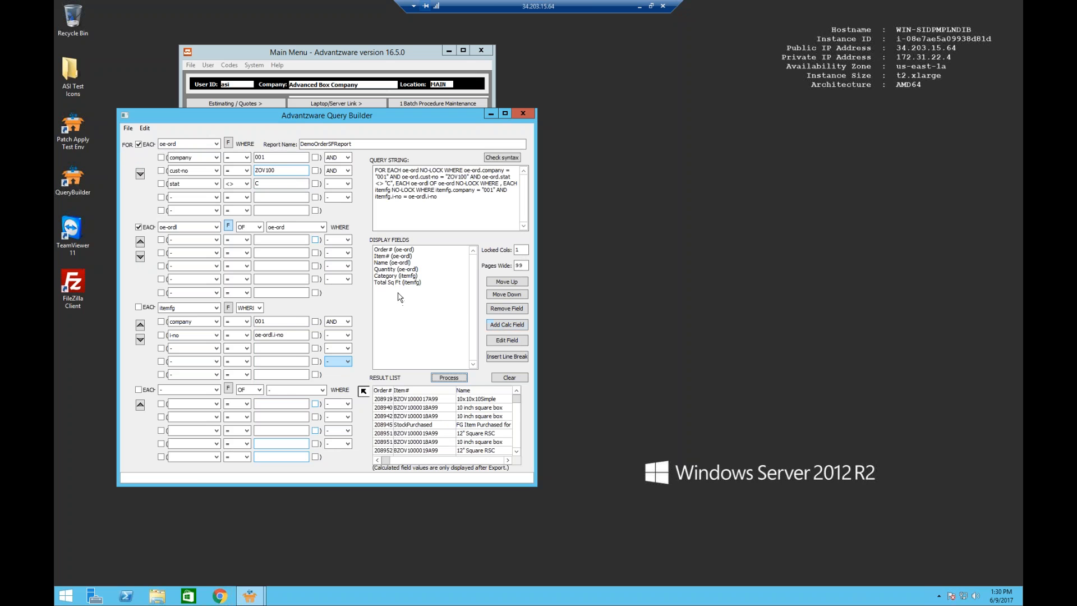
Start a calculated field labelled Total Ordered Sqft with the Decimal data type
left_click(494, 326)
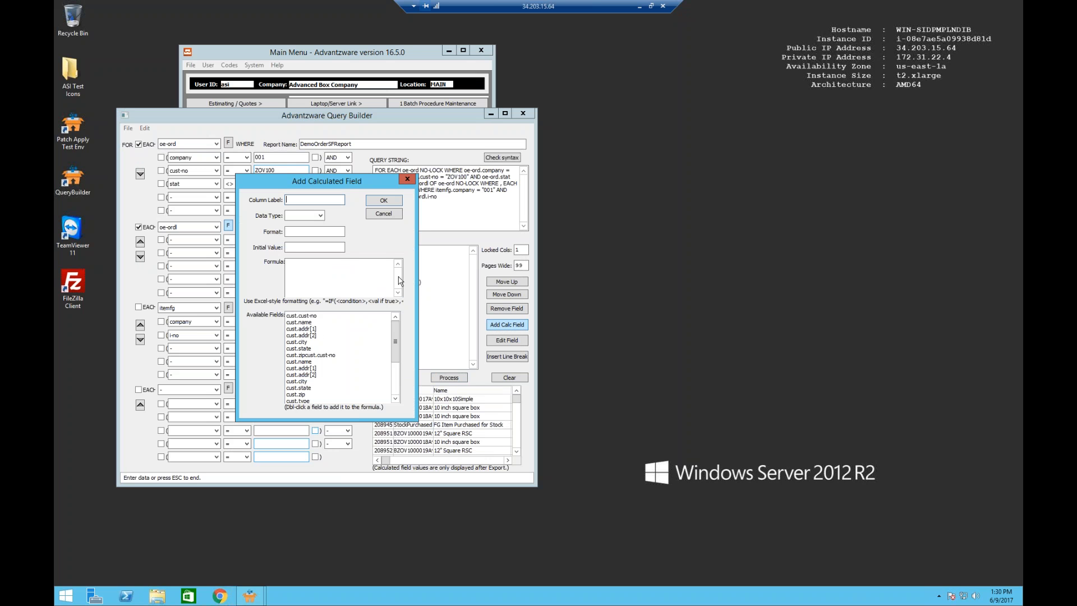
type("Total Ordered Sqft")
key("Tab")
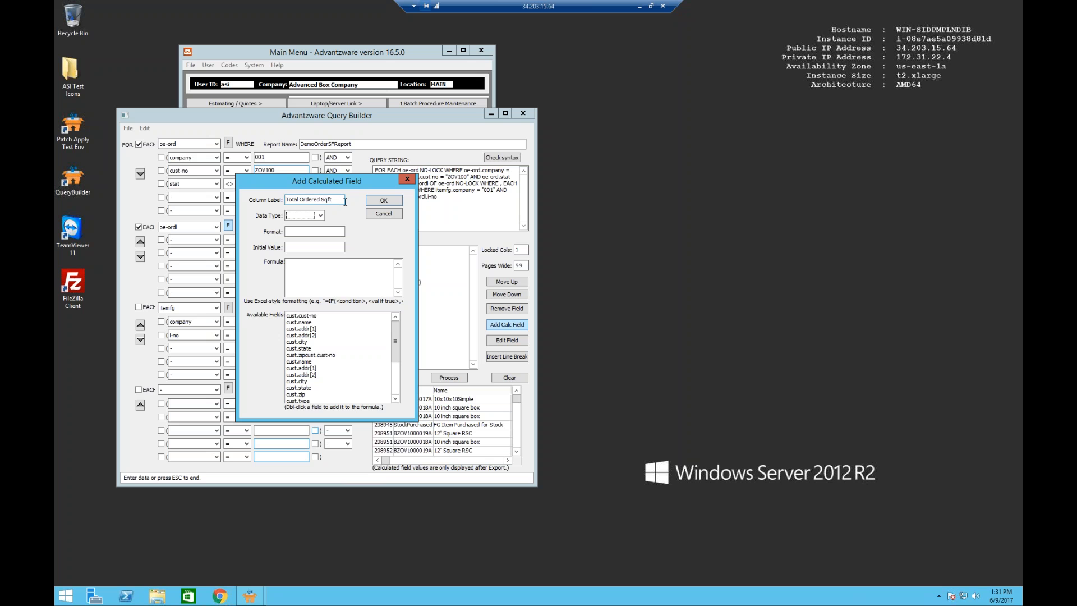
left_click(322, 216)
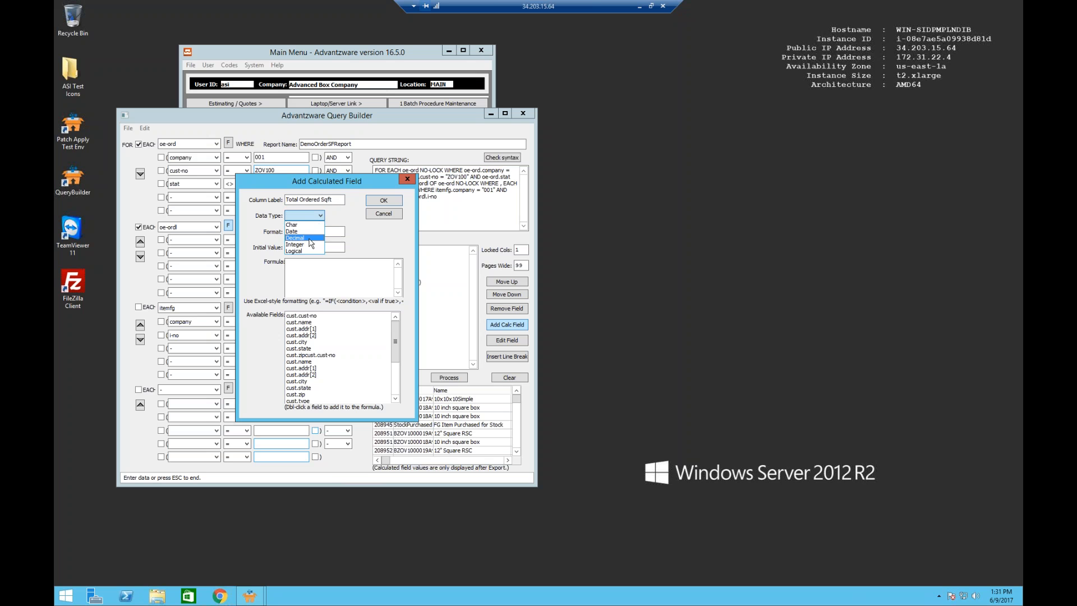
left_click(320, 230)
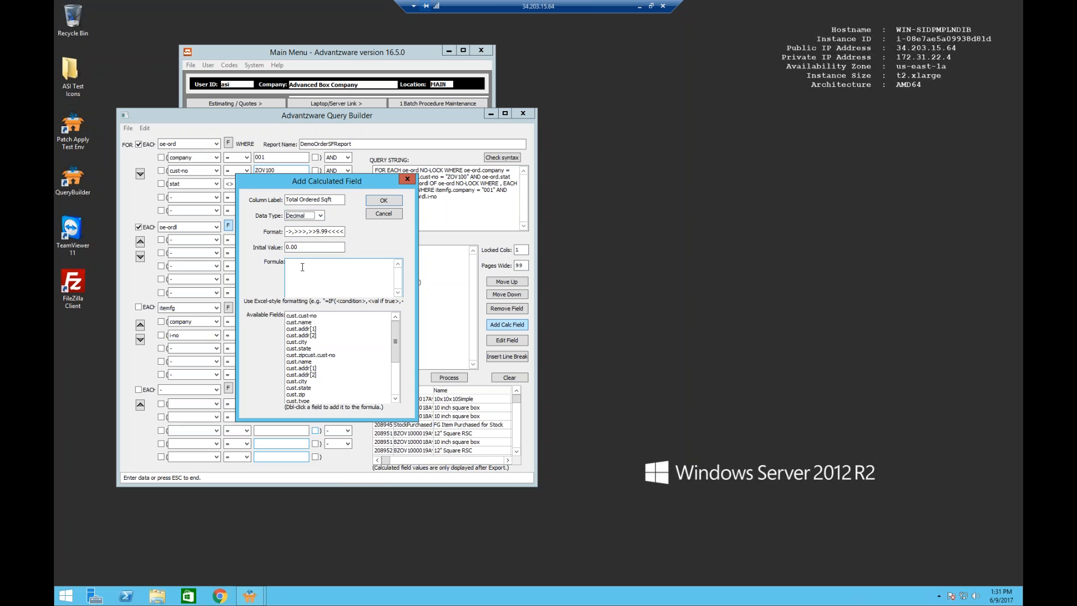
Set the calculated field's formula to oe-ordl.qty* itemfg.t-sqft and add the field to the display fields
left_click(303, 267)
scroll(397, 383, "down", 4)
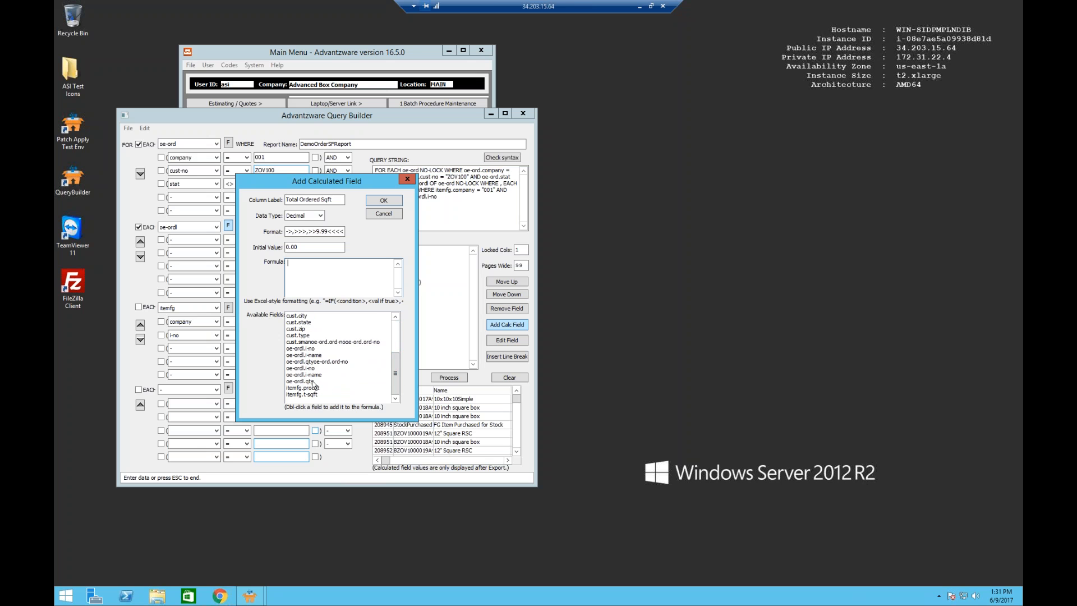
left_click(316, 382)
left_click(308, 393)
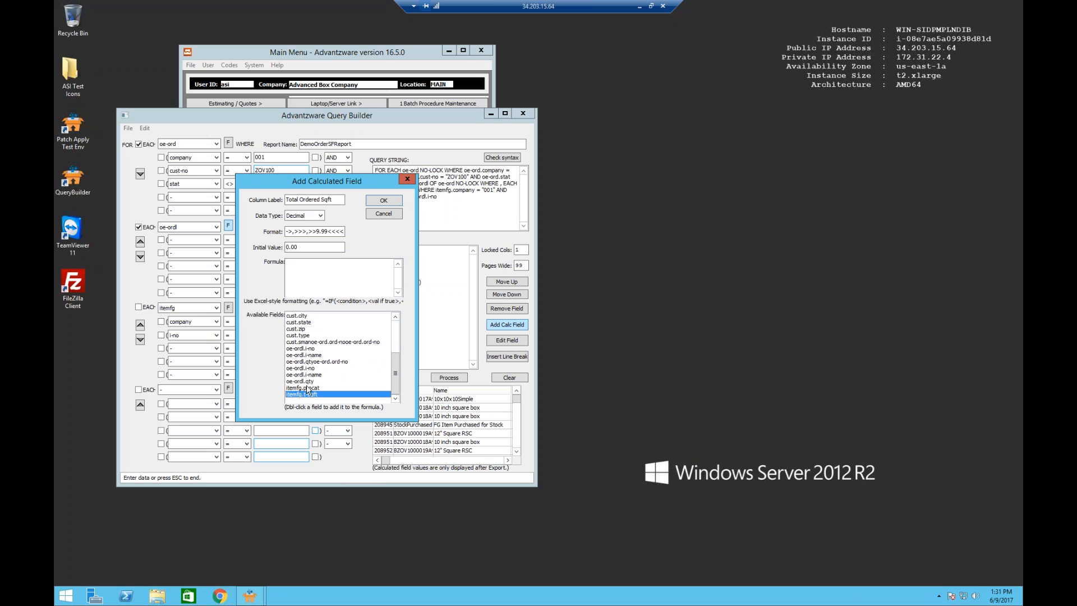
left_click(308, 383)
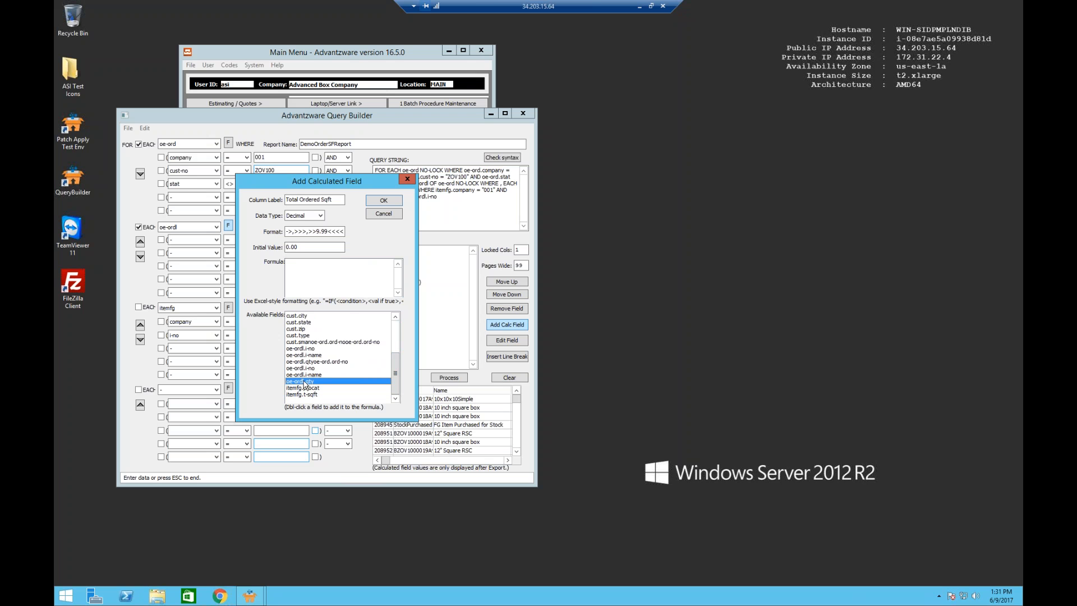
double_click(306, 382)
left_click(335, 271)
type("*")
double_click(314, 394)
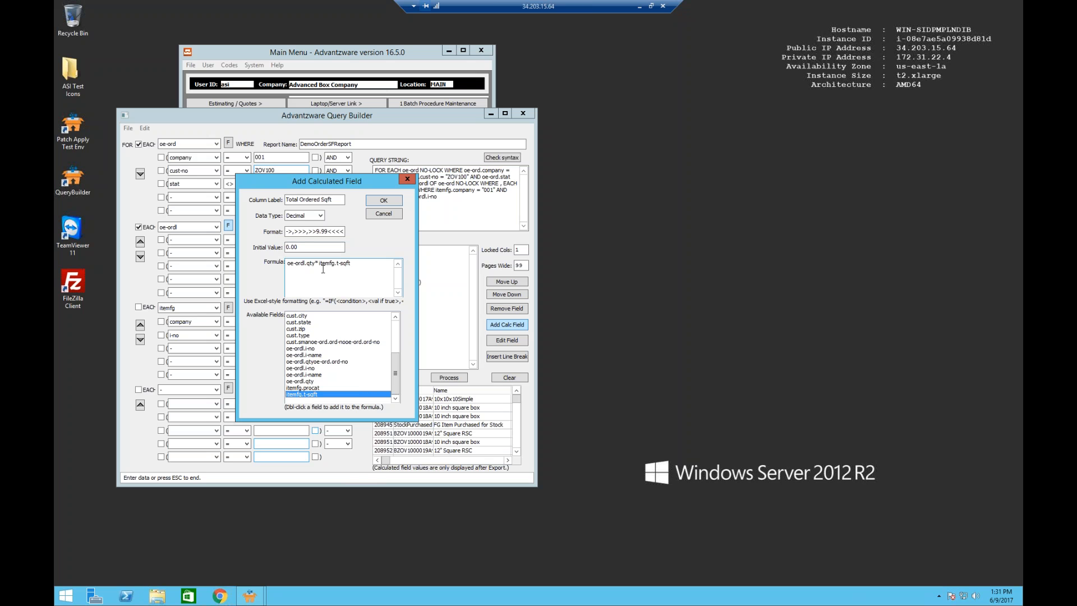
left_click_drag(349, 264, 276, 257)
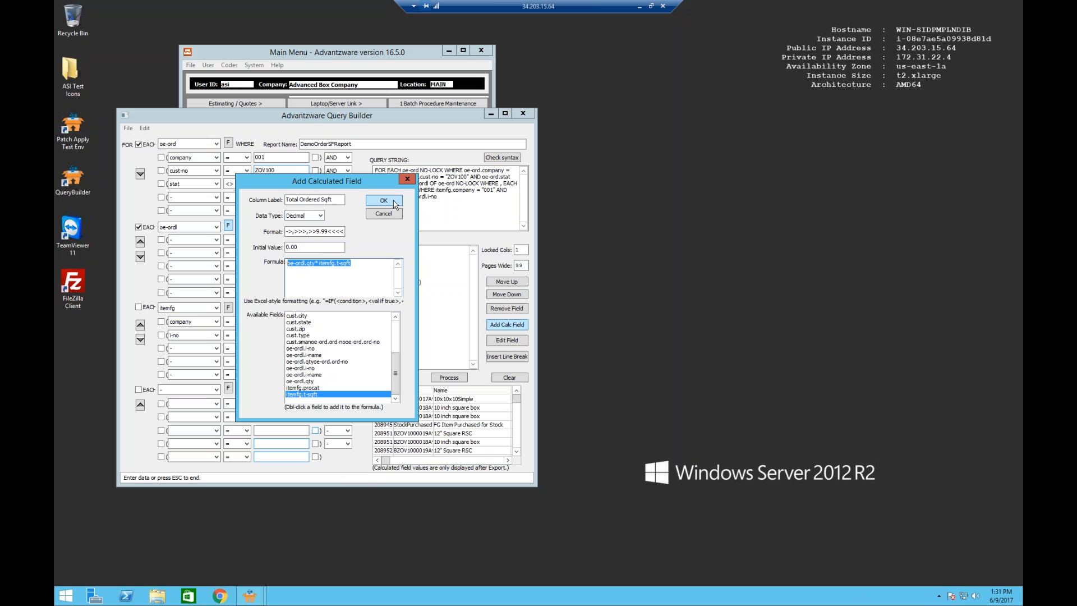
left_click(384, 201)
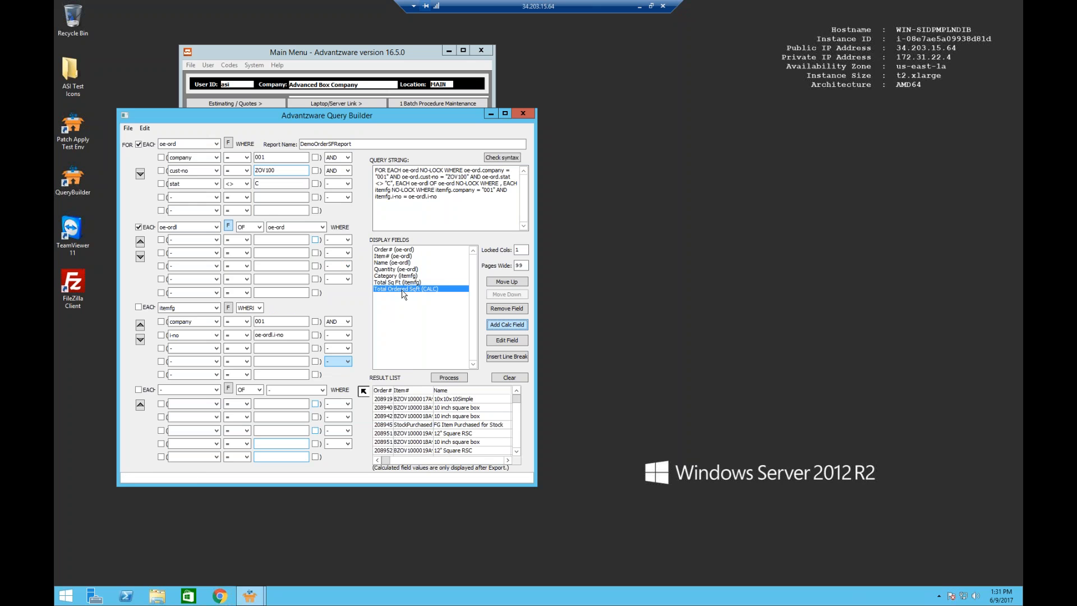
Process the query again and enlarge the result list to examine the Total Ordered Sqft column
left_click(442, 380)
left_click(364, 391)
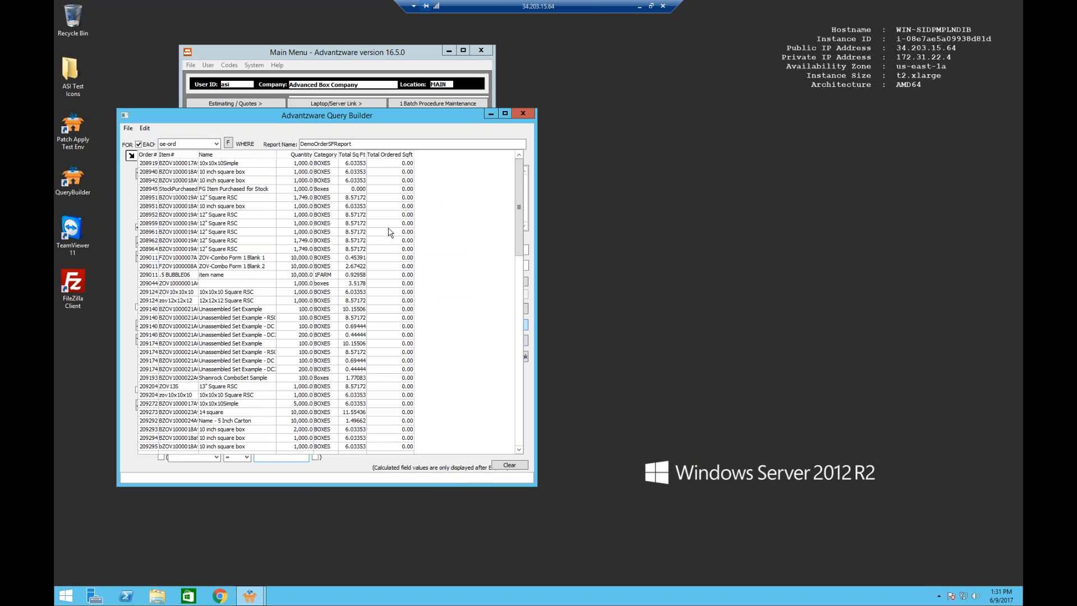
Restore the result list size and export the query to Excel, enlarging the exported workbook window
left_click(130, 155)
left_click(128, 128)
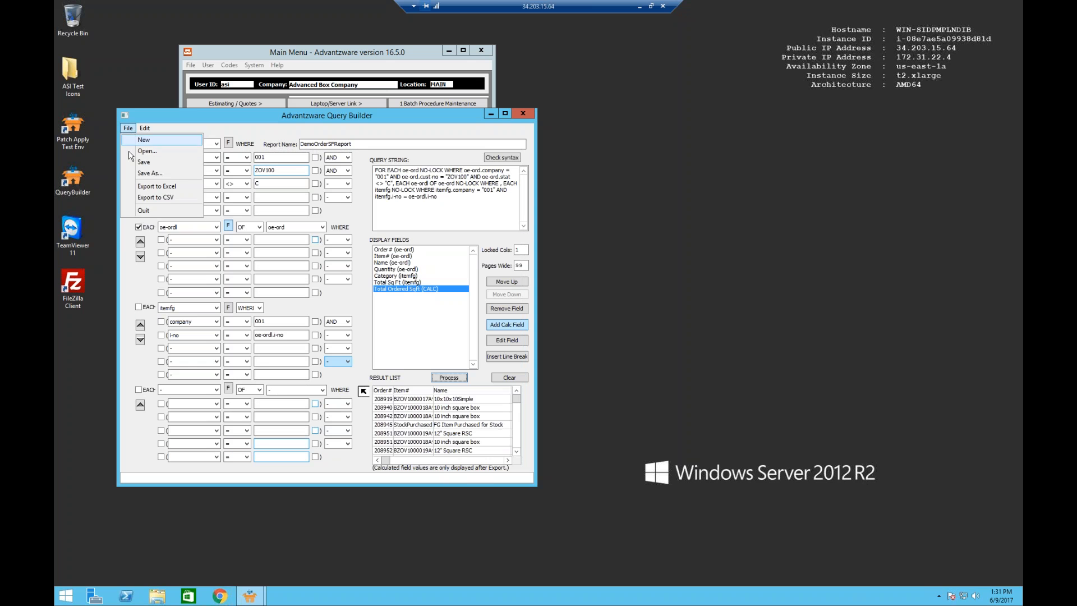
left_click(147, 187)
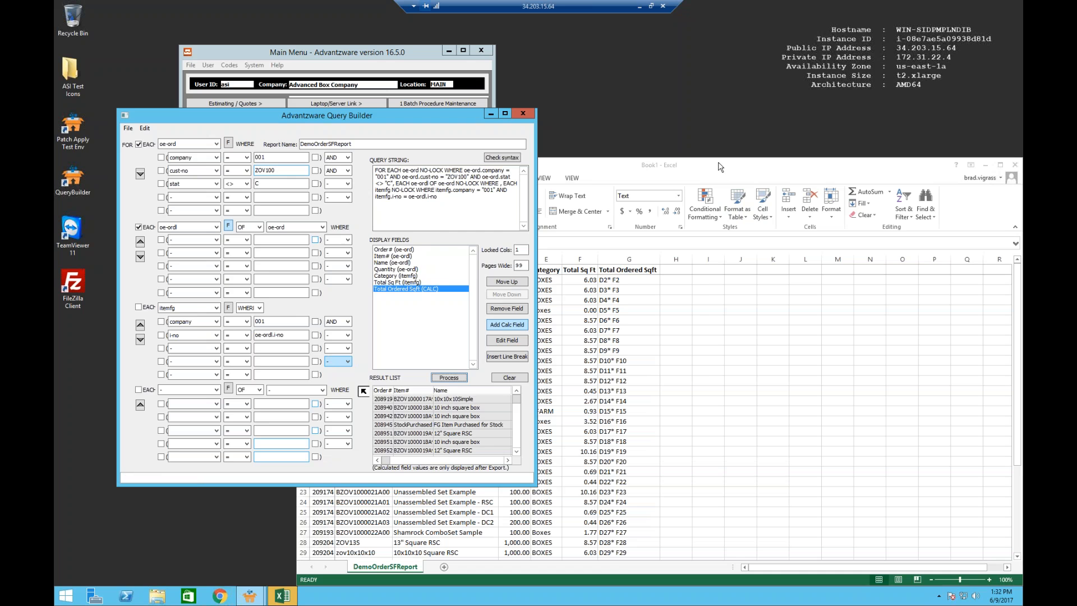
left_click(720, 167)
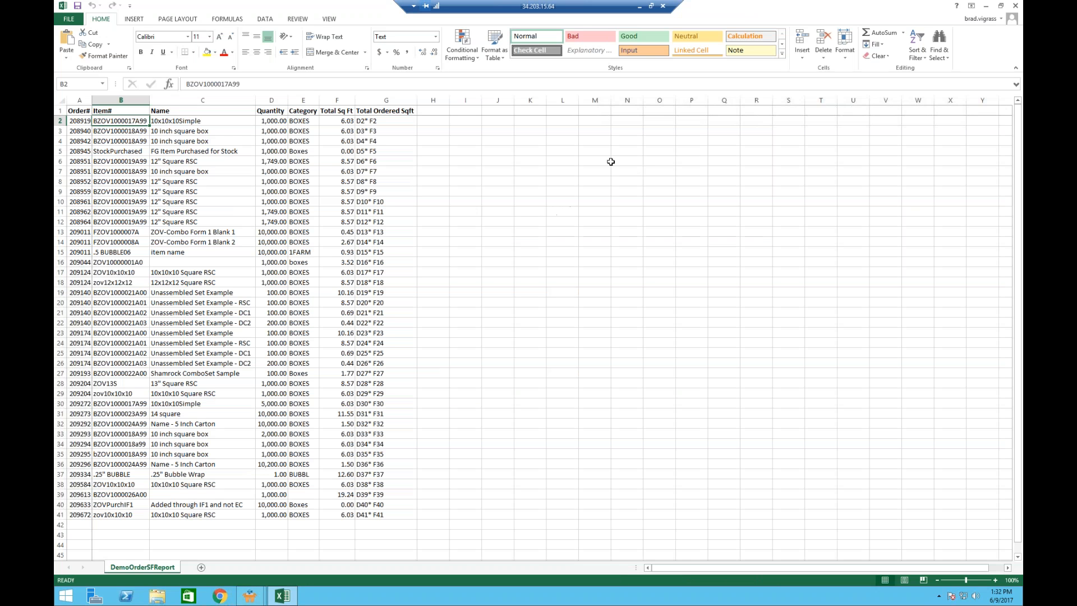
Turn G2 into the formula =D2* F2, fill it down the Total Ordered Sqft column to G41 and minimise Excel
left_click(384, 122)
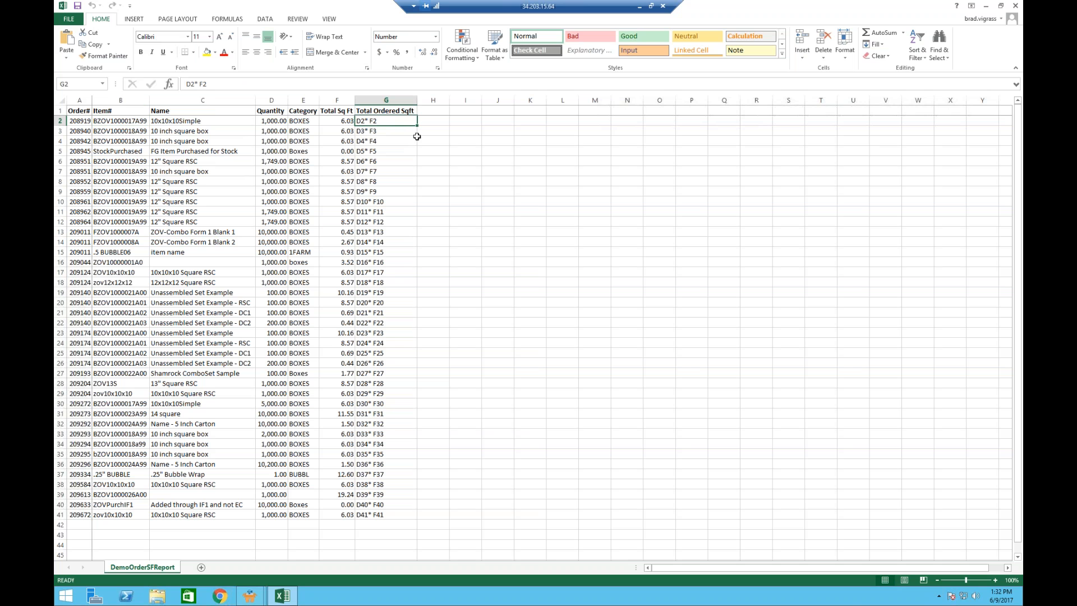
left_click(186, 84)
type("=")
key("ctrl+Return")
left_click_drag(417, 126, 417, 519)
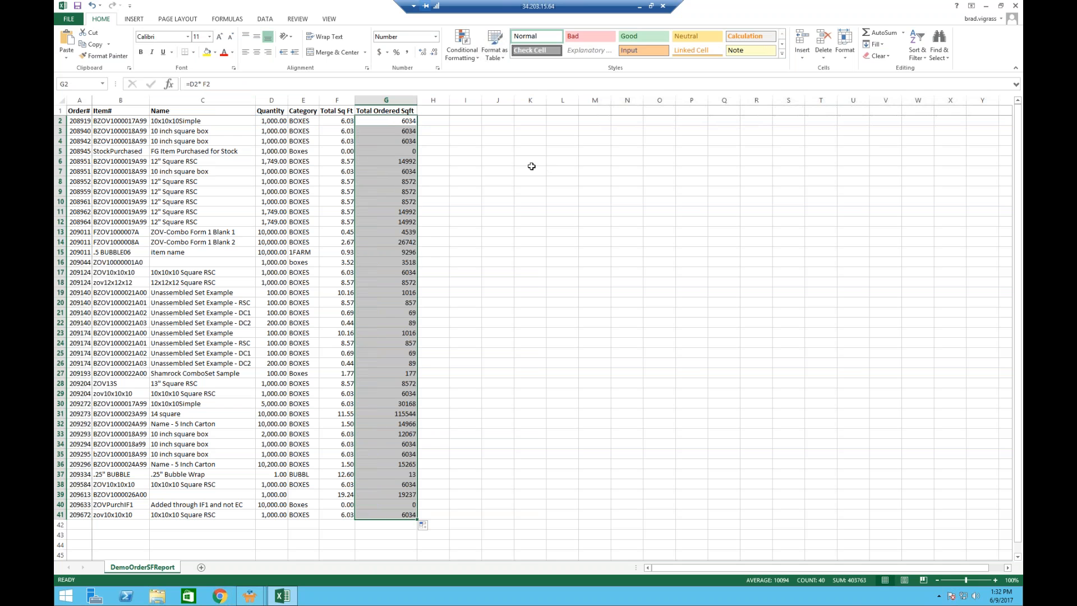
left_click(985, 8)
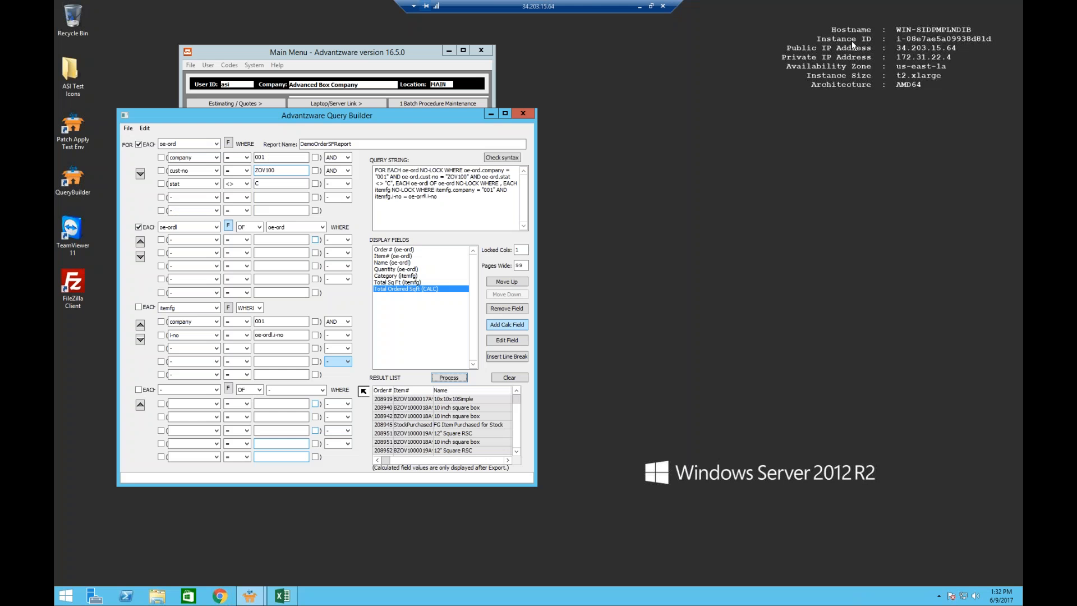
Edit the Total Ordered Sqft calculated field so its formula reads =oe-ordl.qty* itemfg.t-sqft
left_click(508, 341)
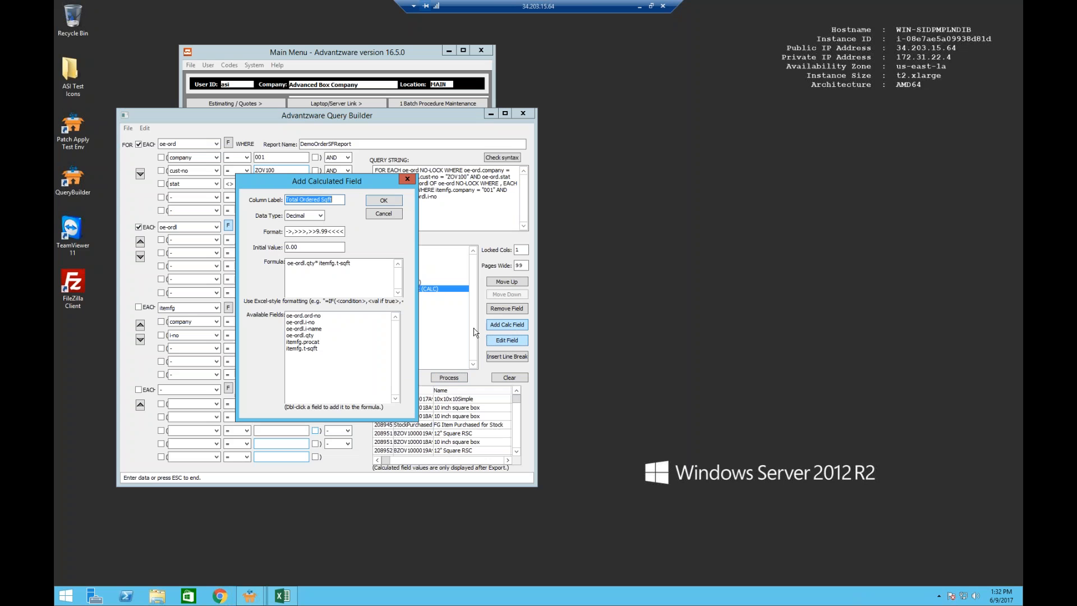
left_click(295, 263)
type("=")
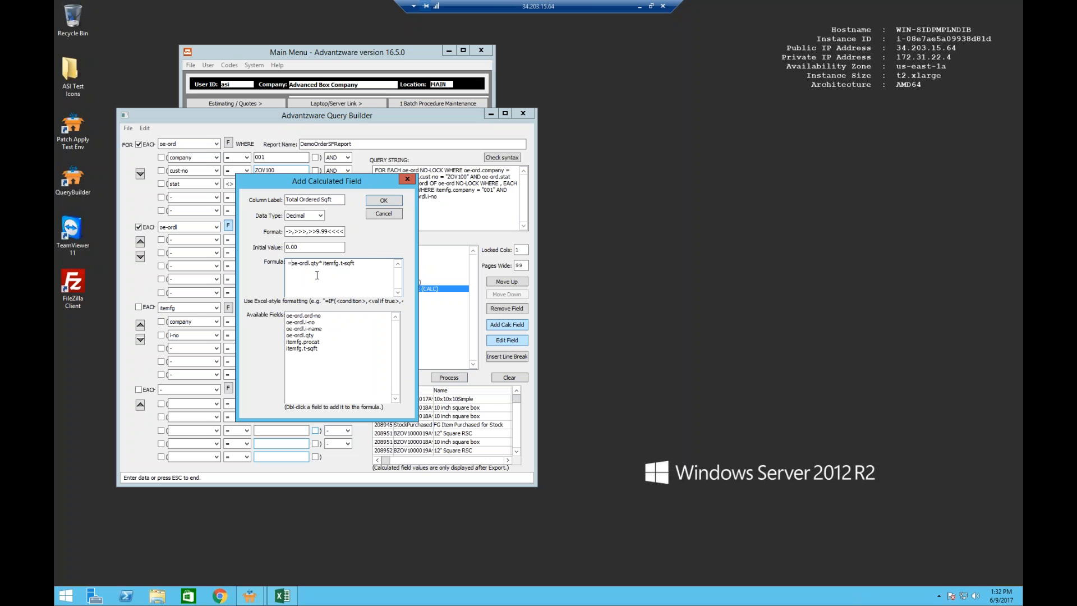
left_click(388, 202)
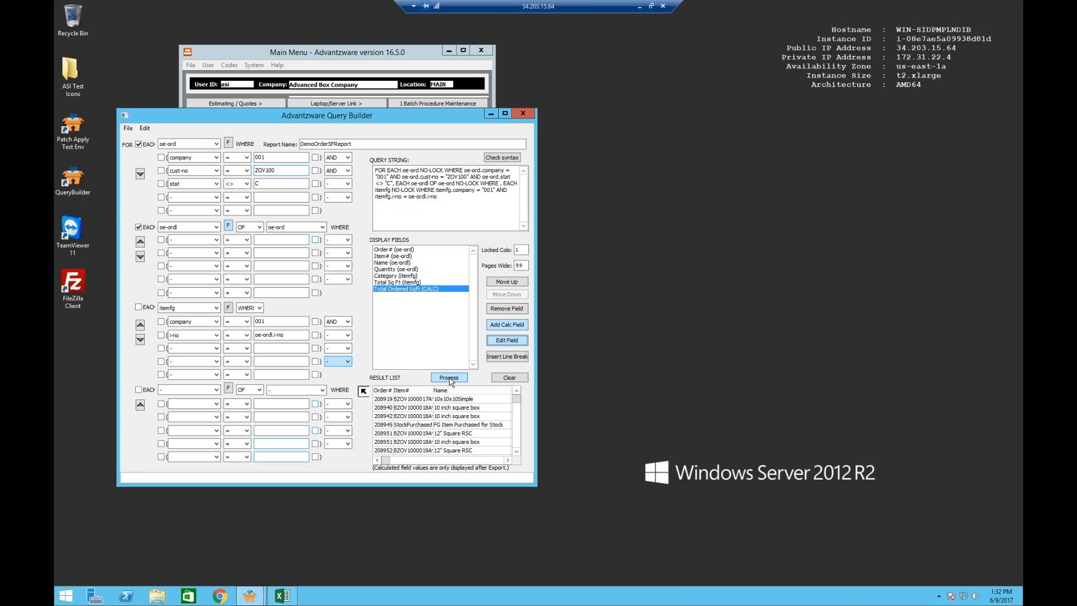
Close the previously exported Excel workbook without saving its changes
left_click(128, 128)
left_click(159, 197)
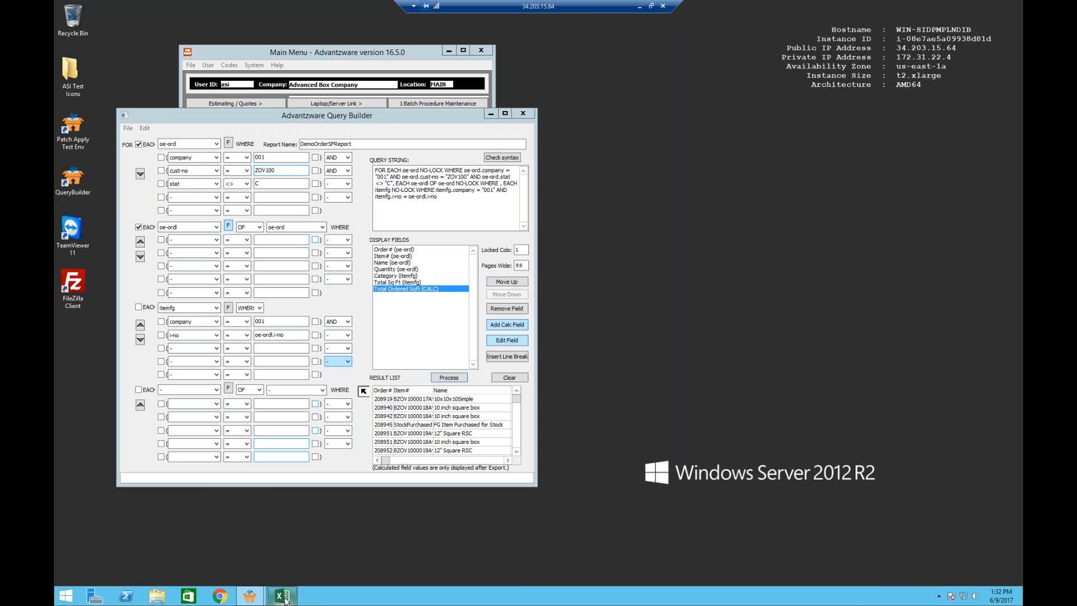
left_click(1015, 7)
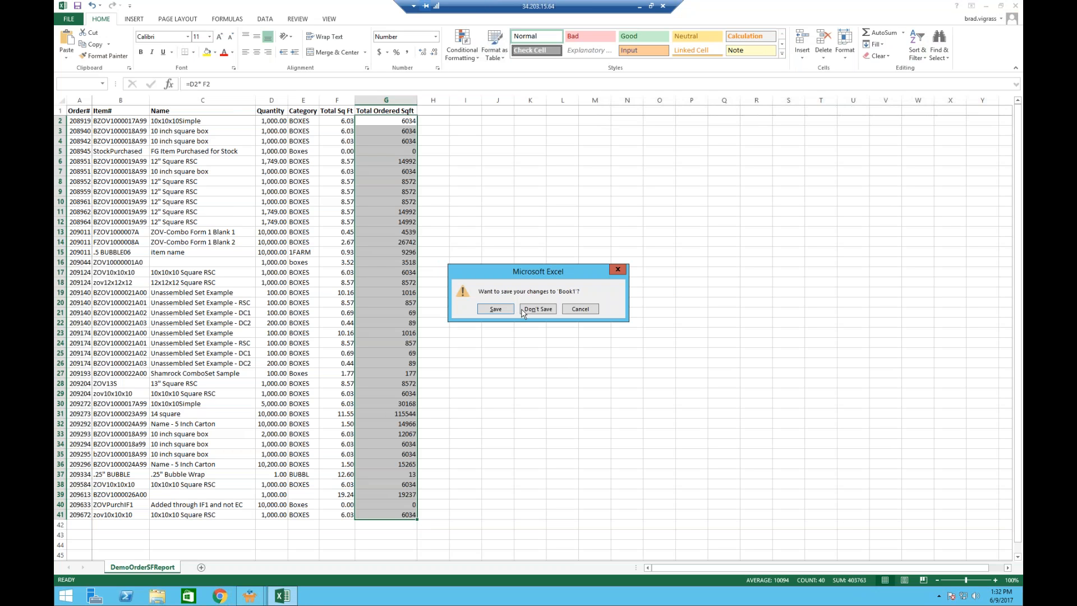
left_click(537, 310)
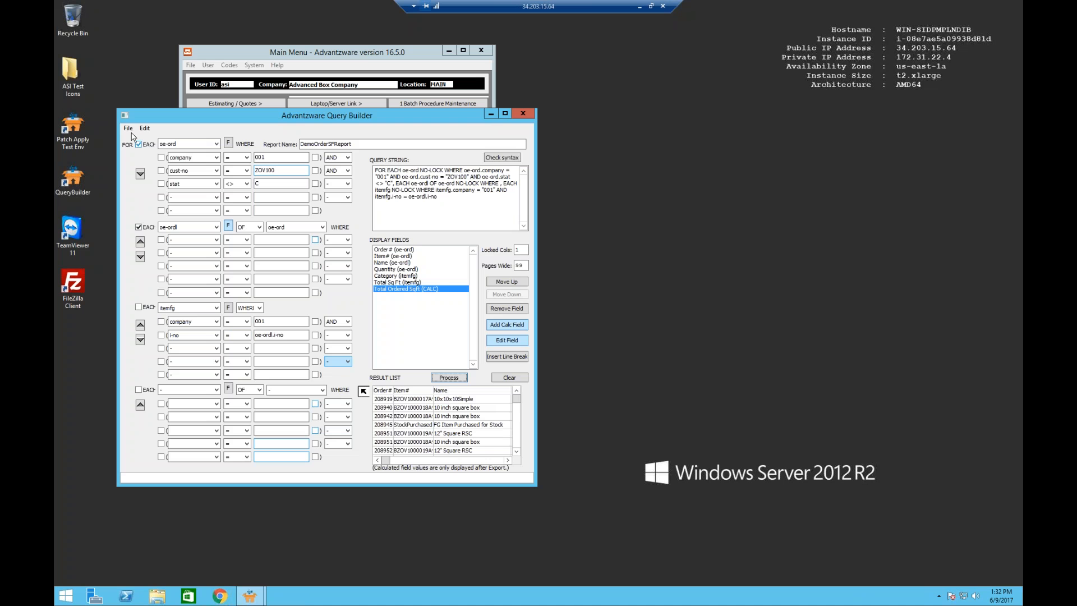
Export the corrected query to Excel and review the exported rows in the enlarged workbook before minimising it
left_click(128, 127)
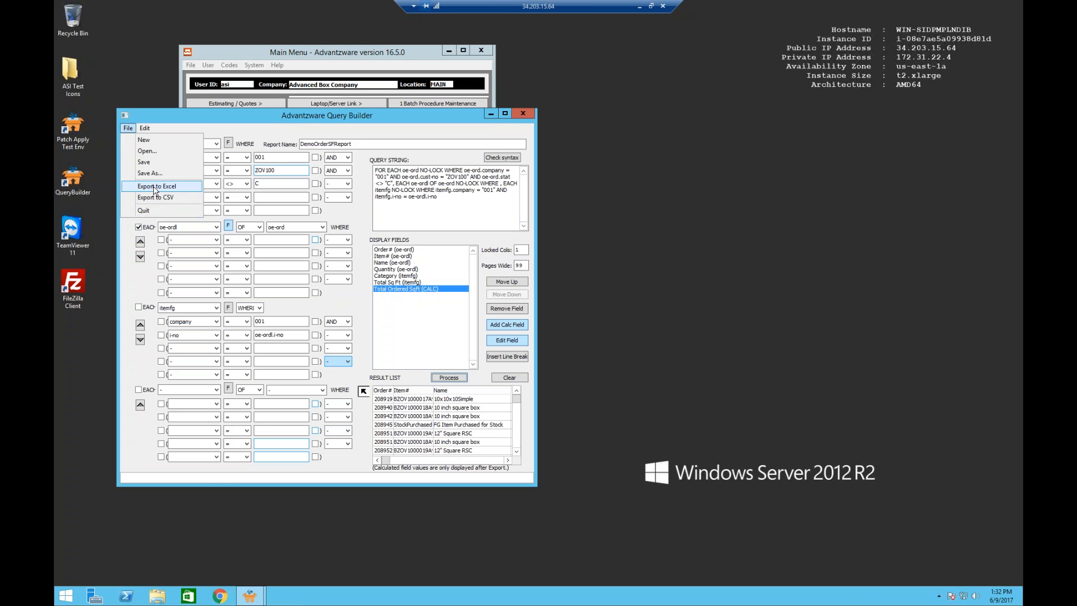
left_click(156, 186)
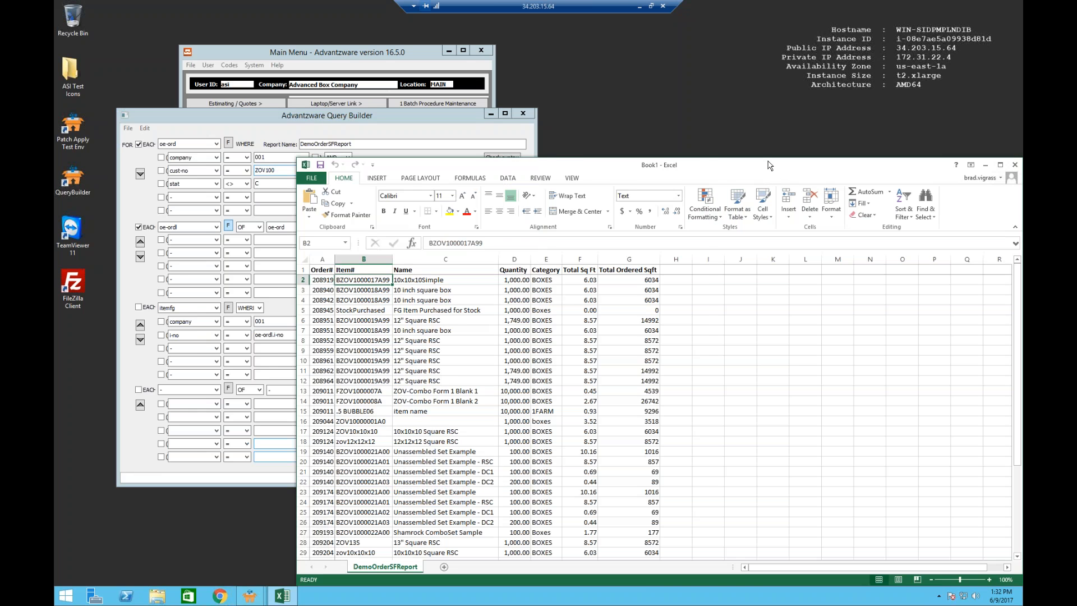
double_click(770, 167)
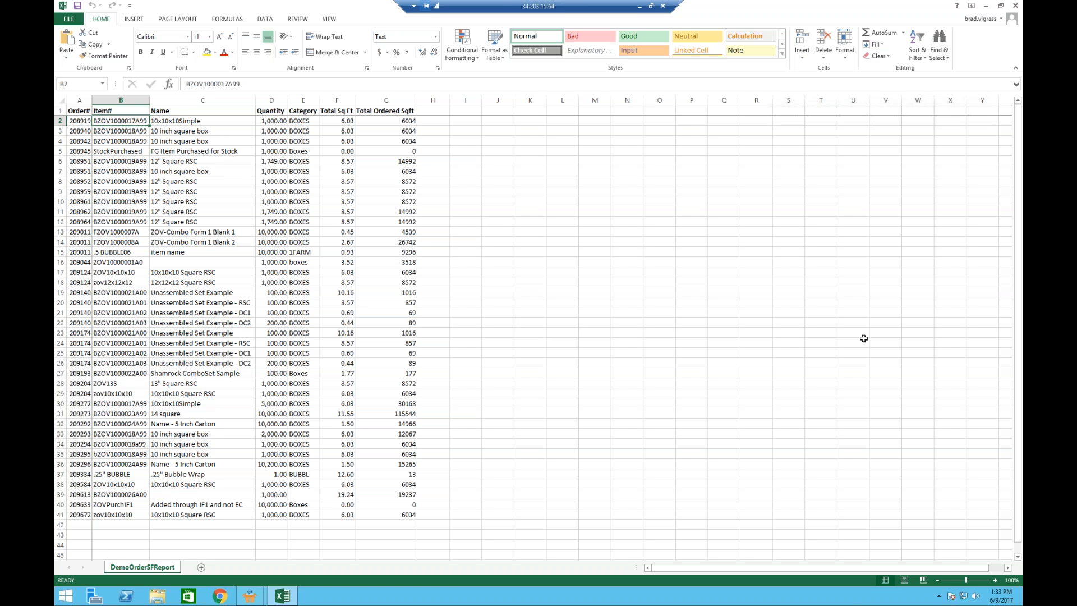
left_click(603, 437)
left_click(144, 100)
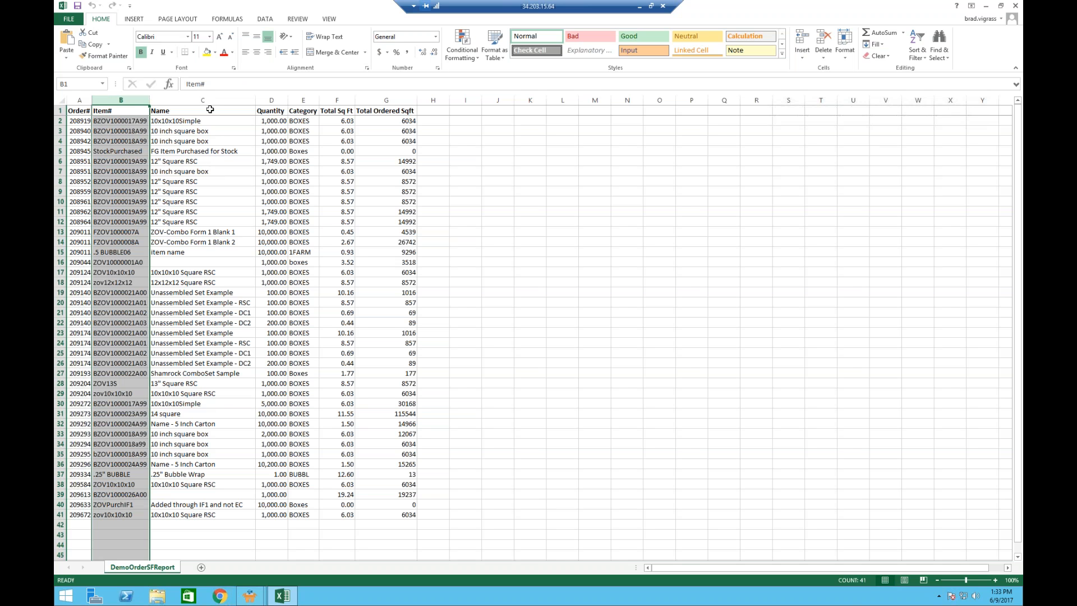
left_click(986, 6)
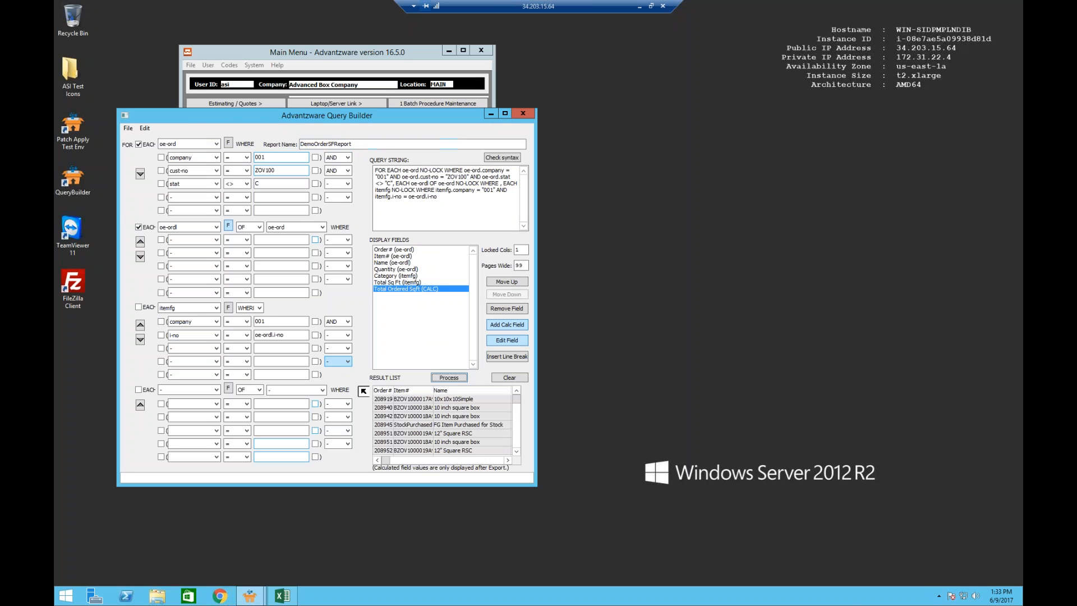
Save the query and reopen the DemoOrderSFReport report from the saved queries
left_click(128, 128)
left_click(142, 162)
left_click(128, 128)
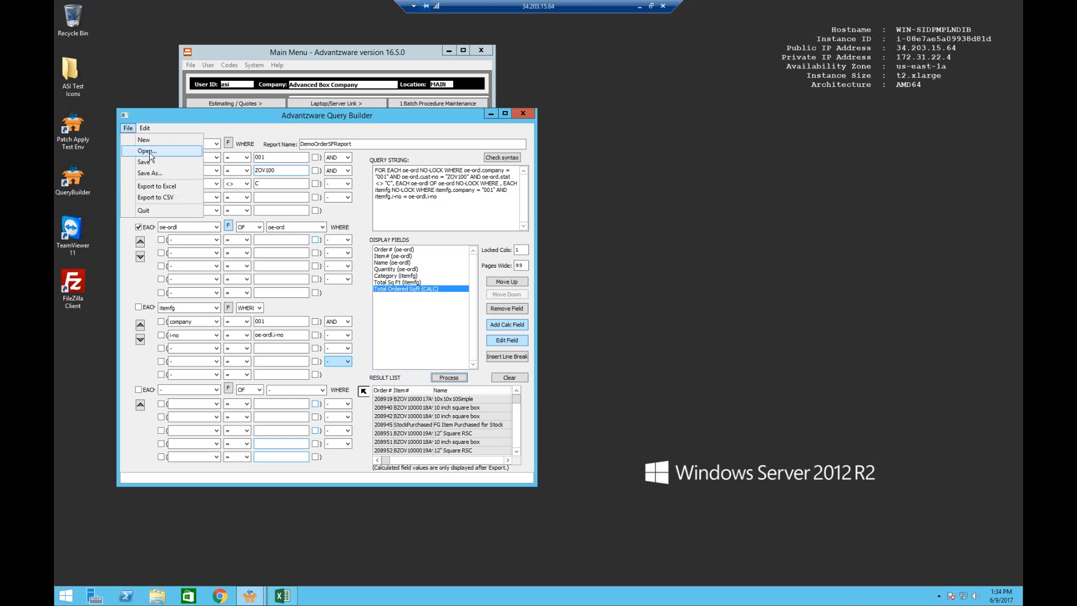
left_click(147, 151)
left_click(258, 205)
double_click(258, 206)
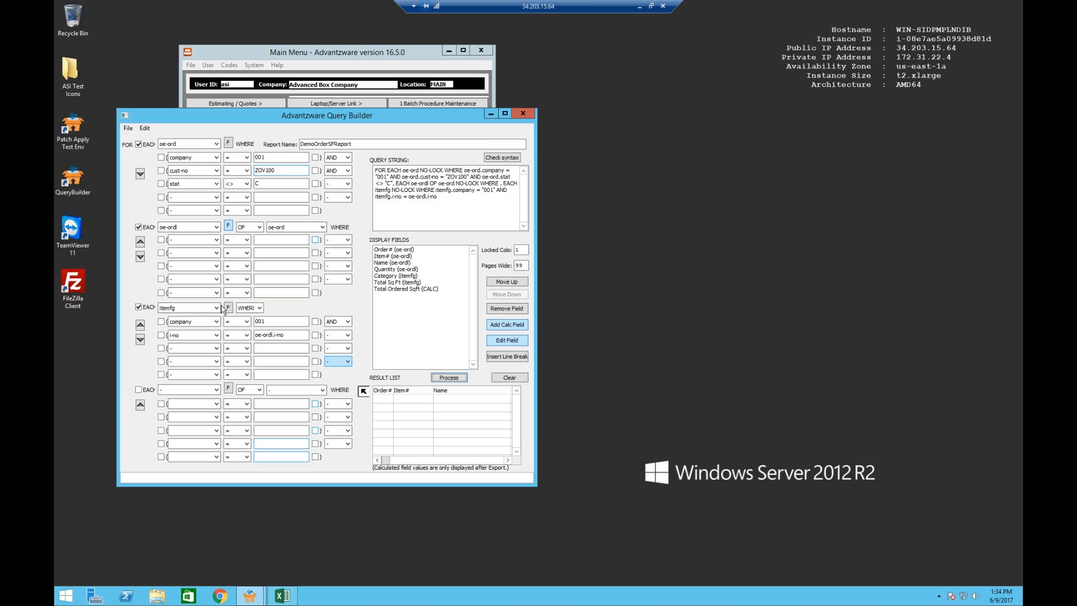
Move the query builder window clear of the main menu's module buttons
left_click(128, 129)
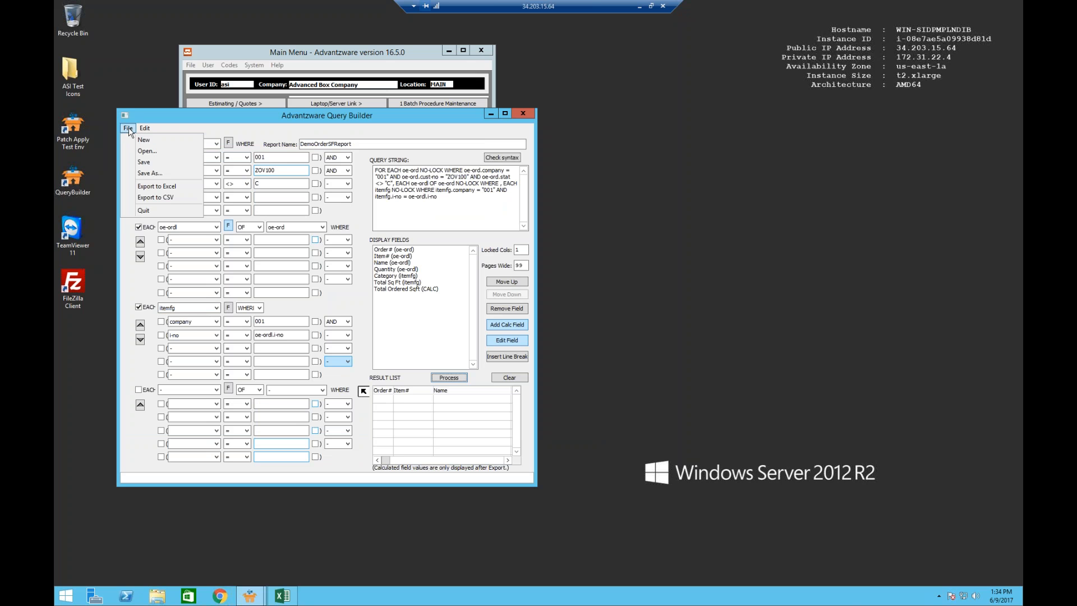
left_click(364, 144)
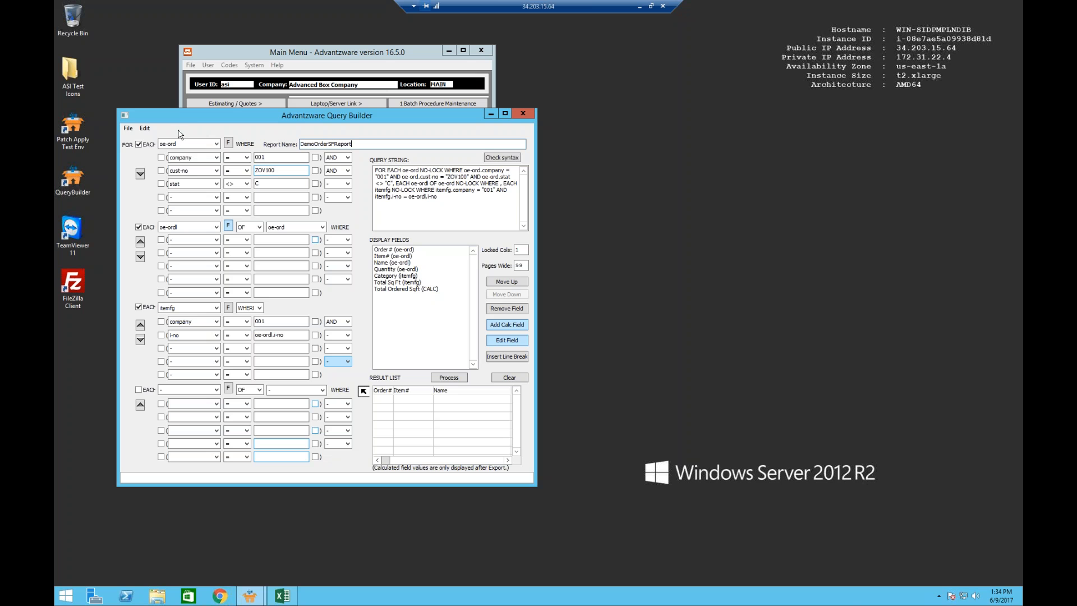
left_click_drag(230, 112, 364, 106)
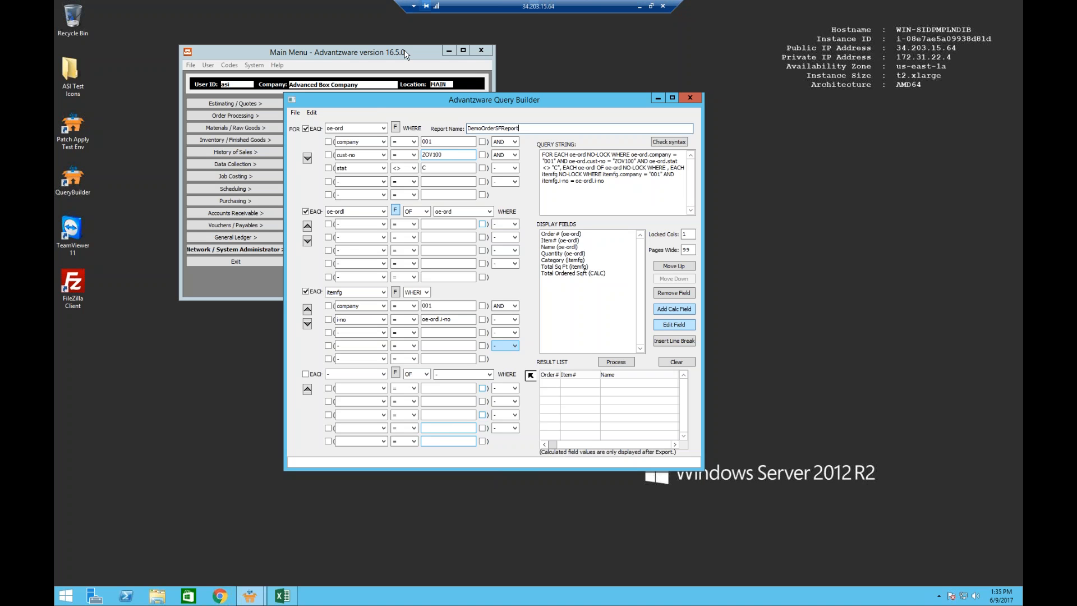
Try to open a value lookup for the cust-no condition of the oe-ord table
left_click_drag(447, 156, 422, 155)
left_click(427, 154)
key("F1")
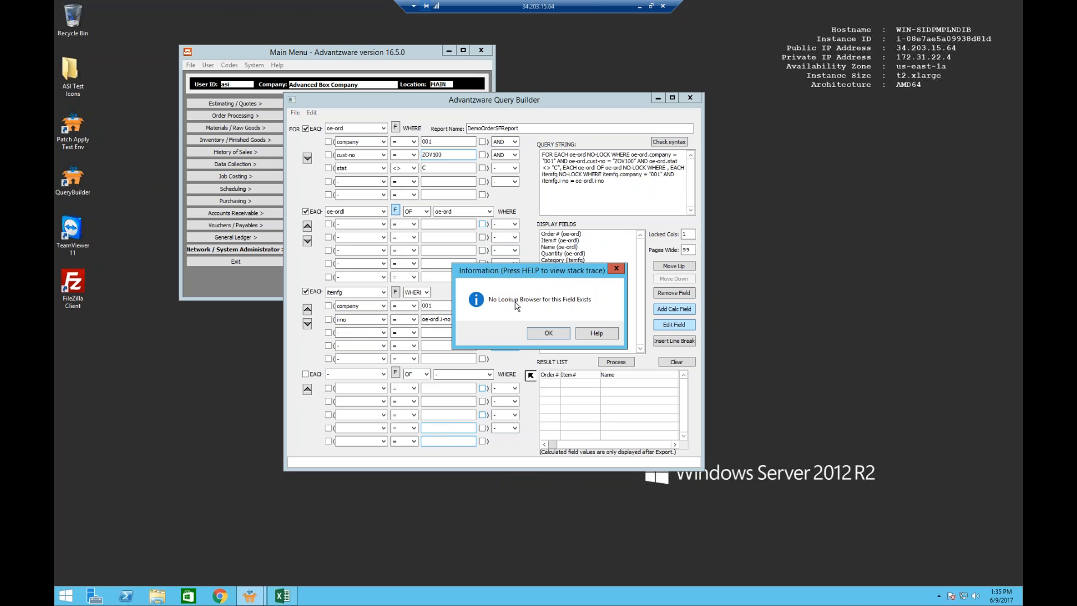
left_click(549, 333)
Examine the cust-no, company and i-no condition values and the complete query string
left_click_drag(446, 154, 405, 152)
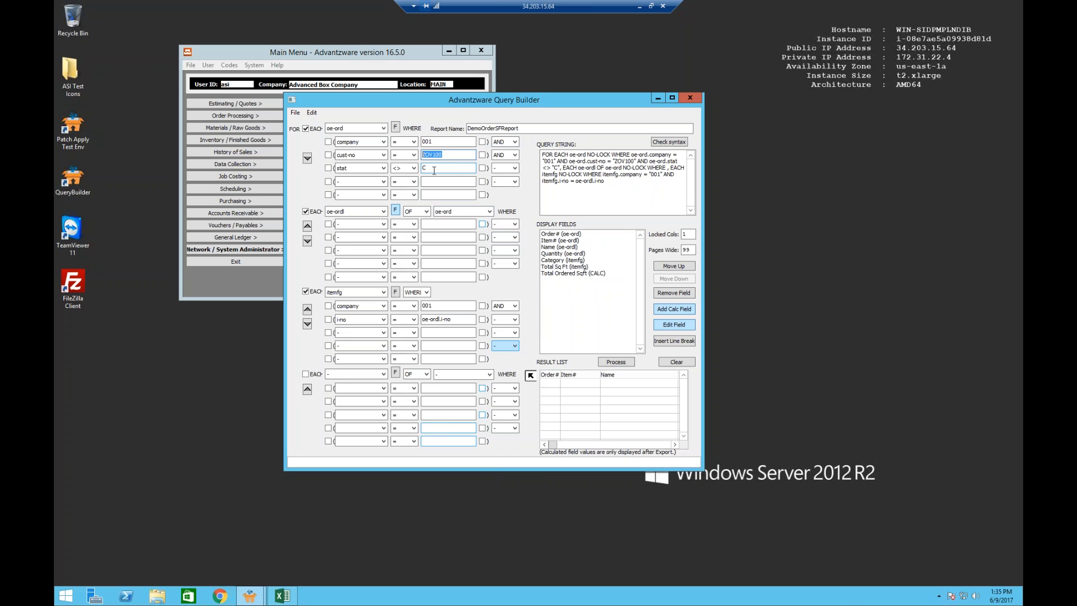
left_click_drag(435, 141, 402, 138)
left_click_drag(465, 320, 407, 315)
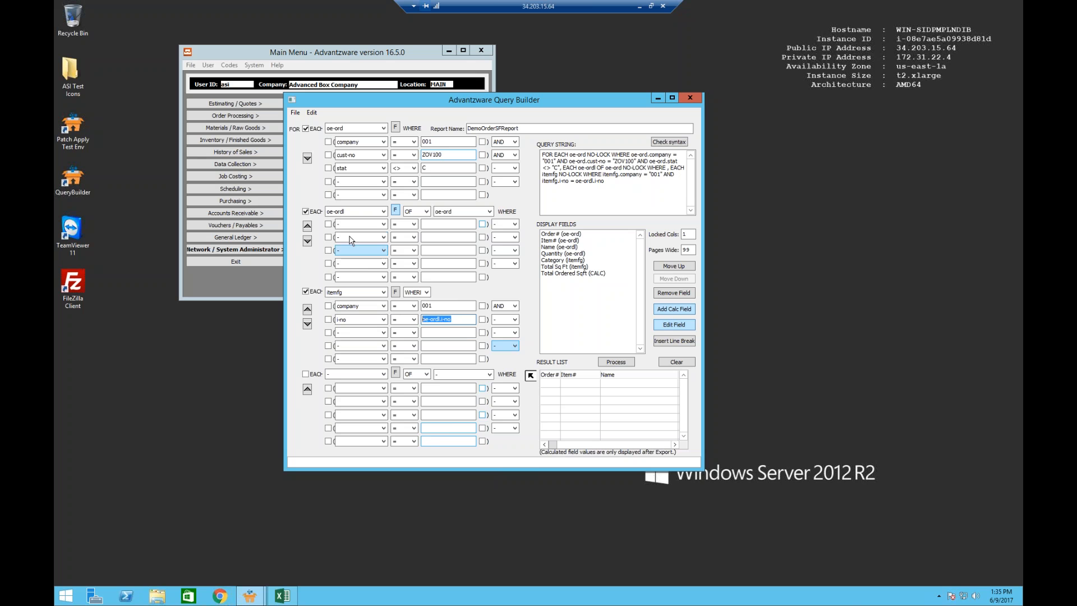
left_click_drag(457, 321, 405, 313)
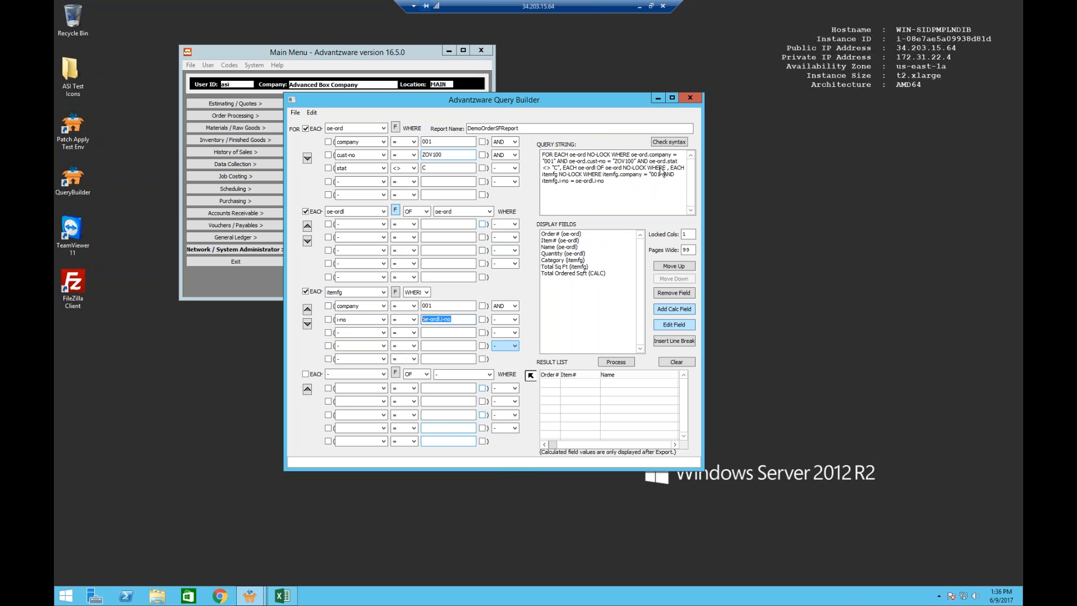
left_click(613, 183)
left_click_drag(613, 186, 538, 147)
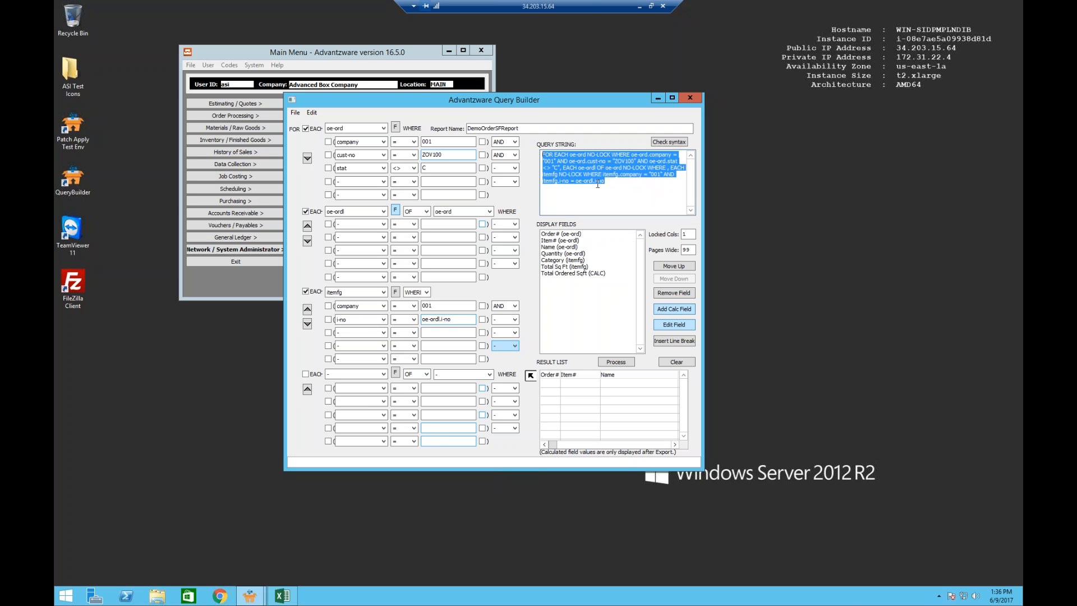